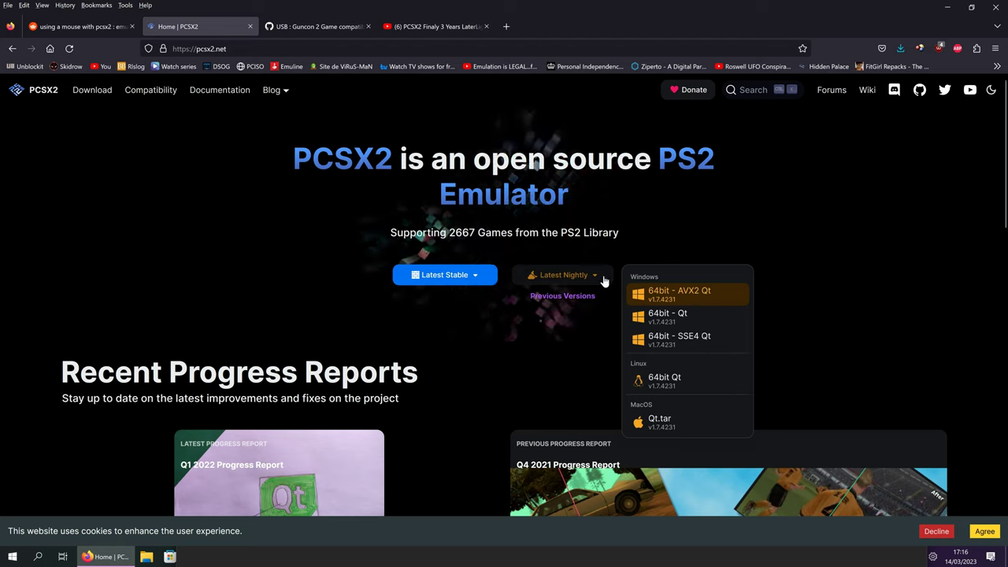
Dismiss the nightly build list and minimize the browser and the PCSX2 notes to clear the desktop.
{"action": "left_click", "coordinate": [187, 172]}
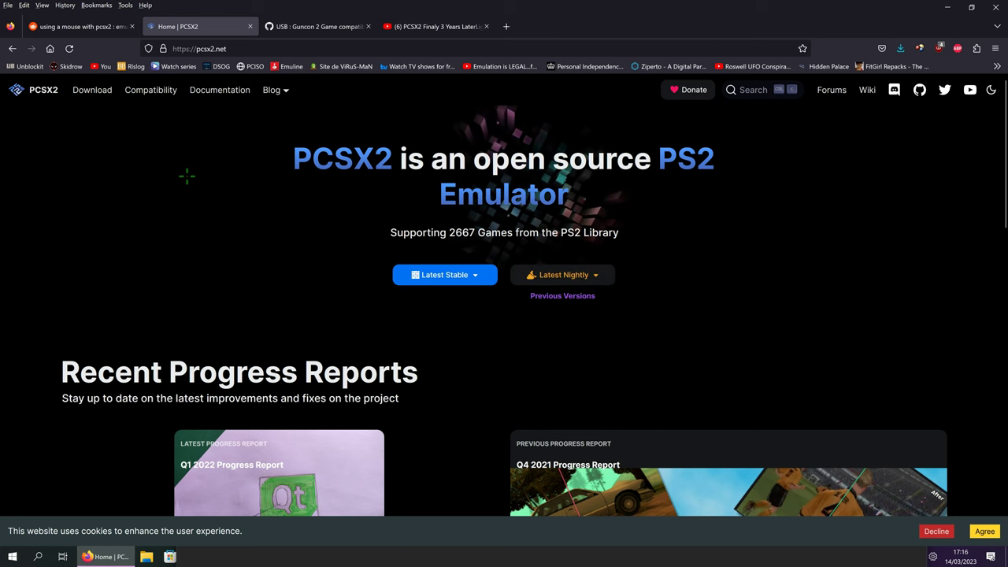
{"action": "left_click", "coordinate": [949, 8]}
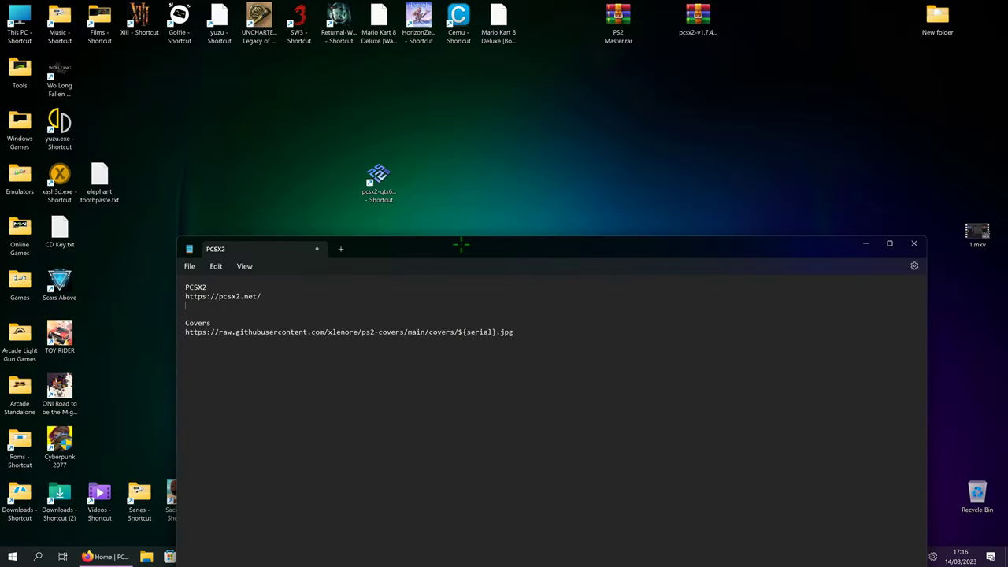
{"action": "left_click_drag", "start_coordinate": [461, 245], "coordinate": [461, 115]}
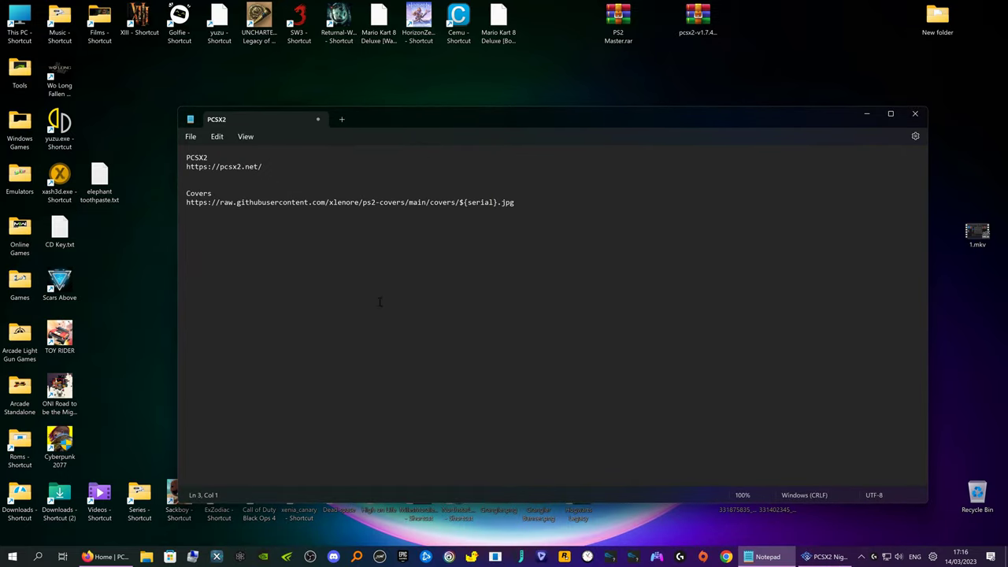
{"action": "left_click", "coordinate": [866, 114]}
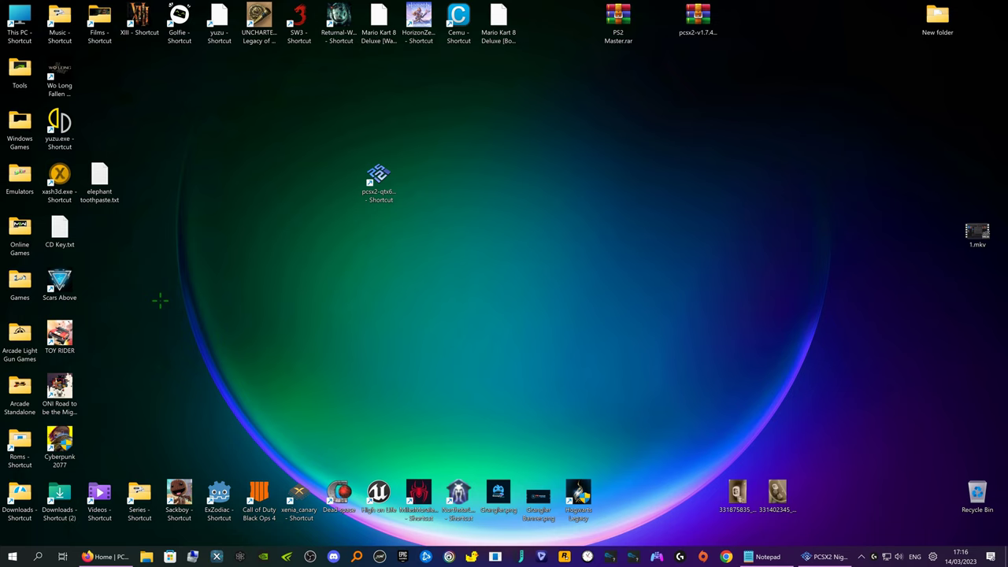
Open the file location of the pcsx2-qtx64-avx2.exe shortcut from its properties, then close the properties.
{"action": "left_click", "coordinate": [378, 178]}
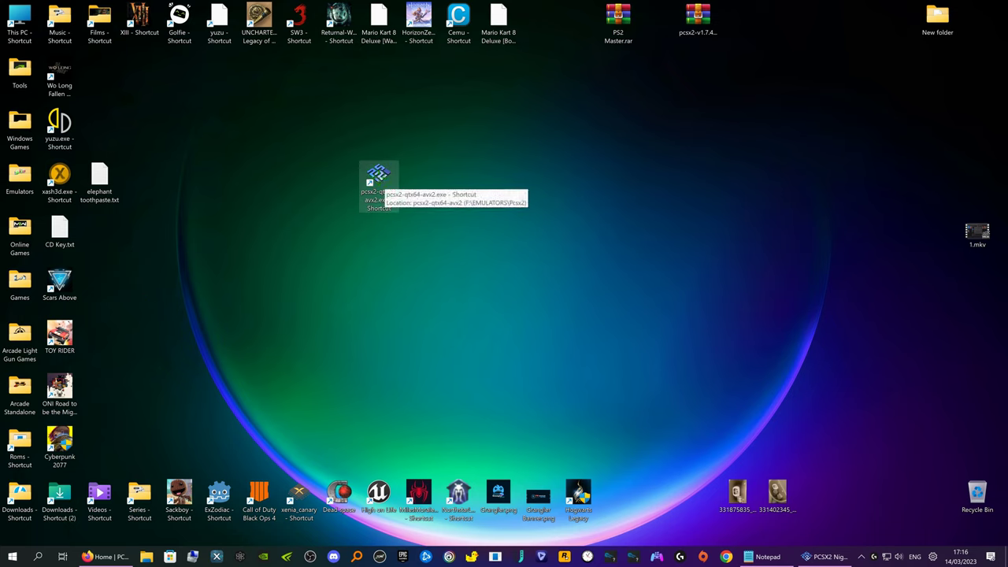
{"action": "right_click", "coordinate": [382, 181]}
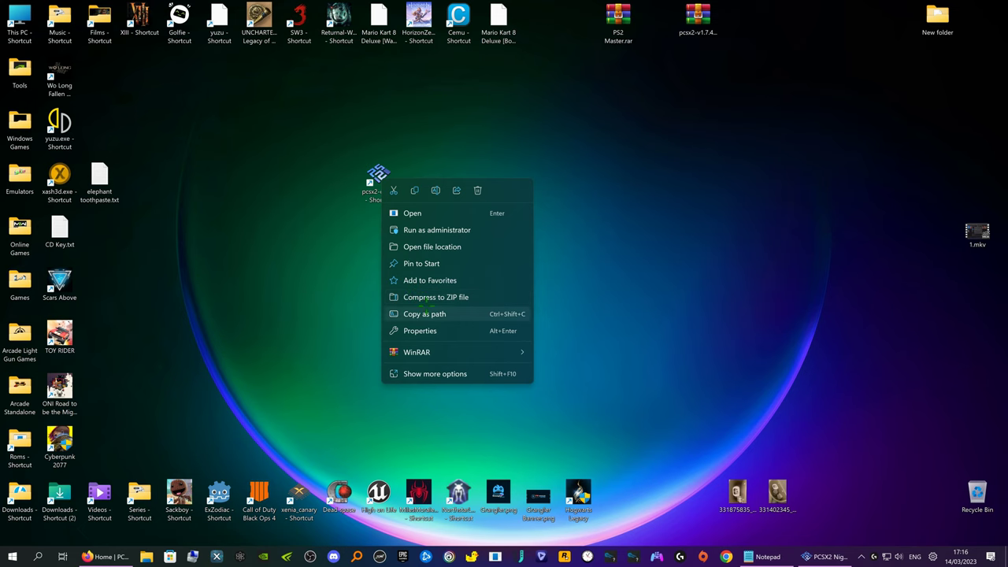
{"action": "left_click", "coordinate": [425, 331]}
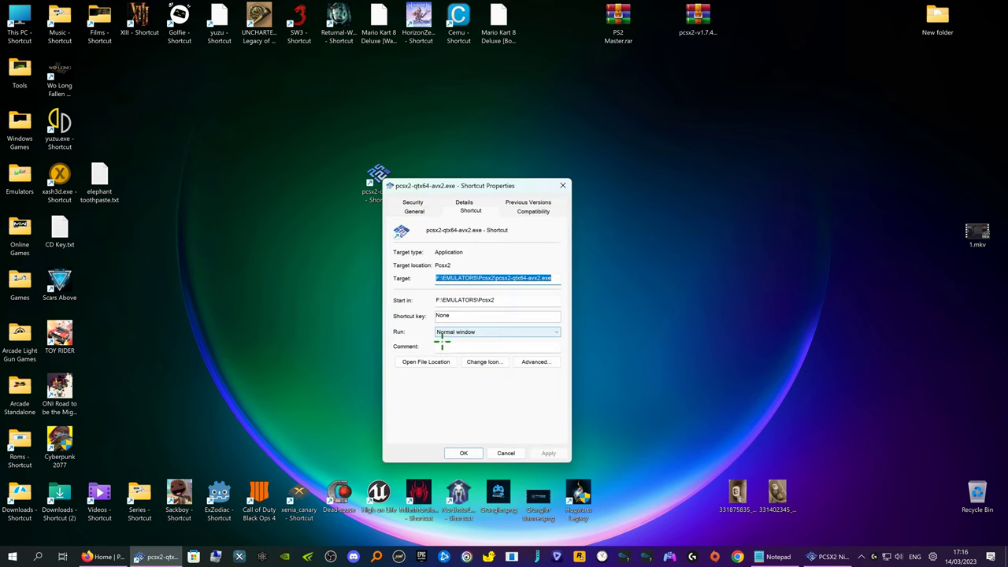
{"action": "left_click", "coordinate": [430, 360]}
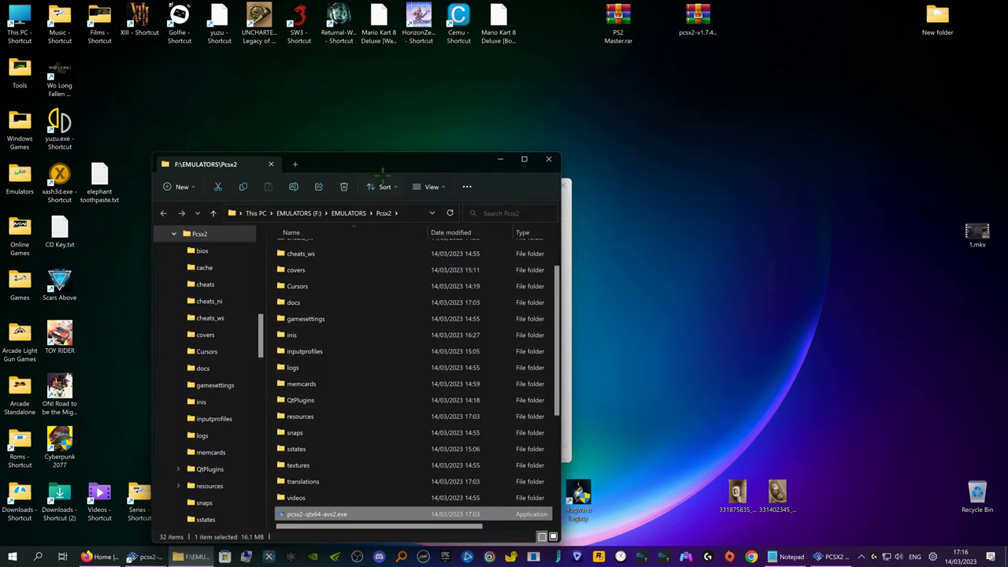
{"action": "left_click_drag", "start_coordinate": [377, 155], "coordinate": [721, 68]}
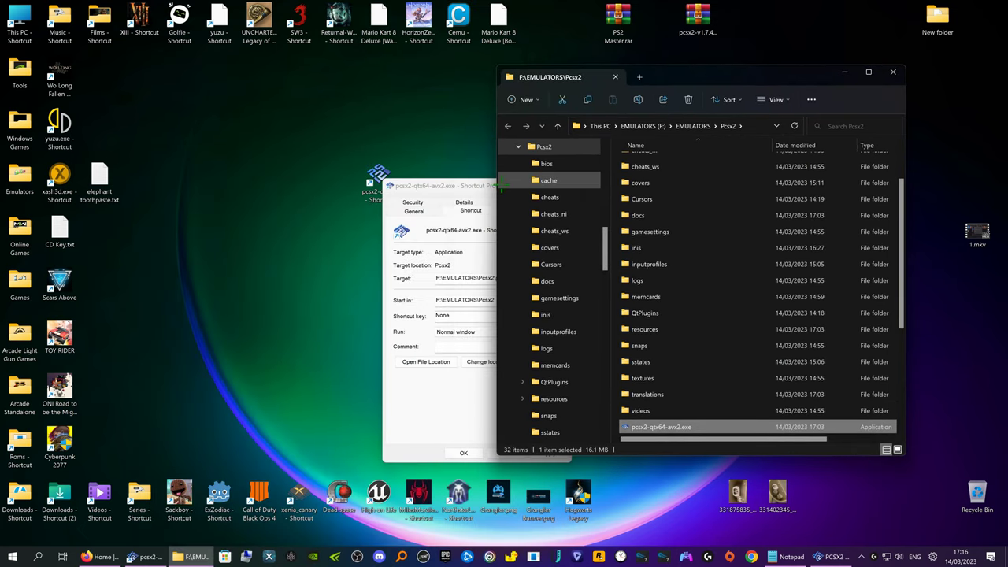
{"action": "left_click", "coordinate": [472, 189]}
{"action": "left_click_drag", "start_coordinate": [471, 189], "coordinate": [246, 167]}
{"action": "left_click", "coordinate": [335, 163]}
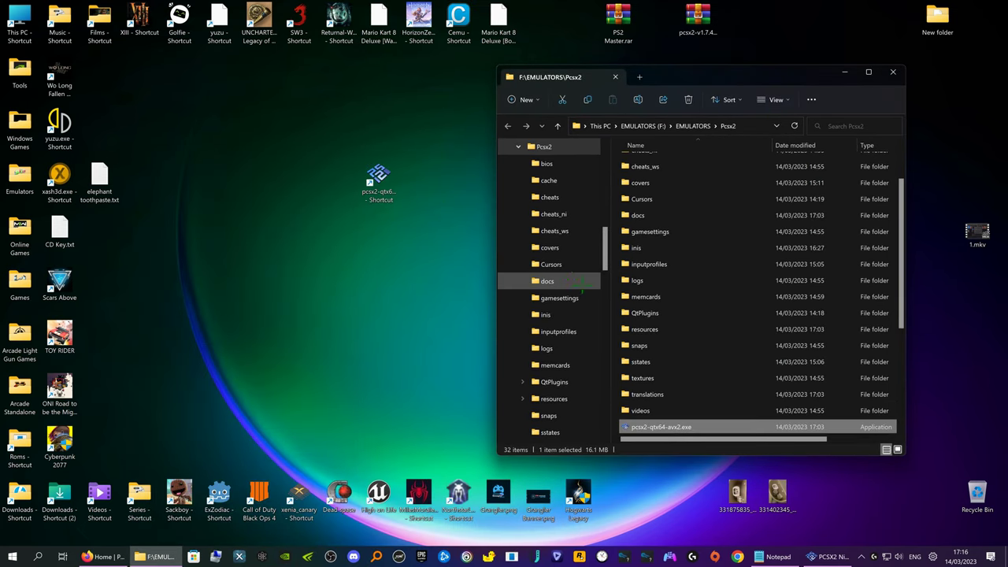
Open the Cursors folder inside the Pcsx2 folder.
{"action": "left_click", "coordinate": [666, 200]}
{"action": "double_click", "coordinate": [665, 199]}
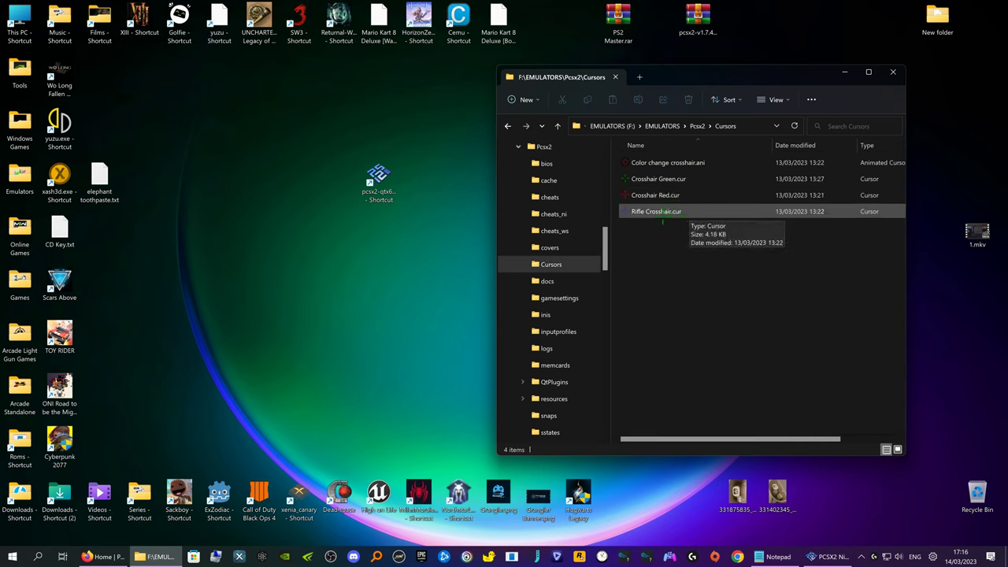
{"action": "left_click", "coordinate": [379, 177]}
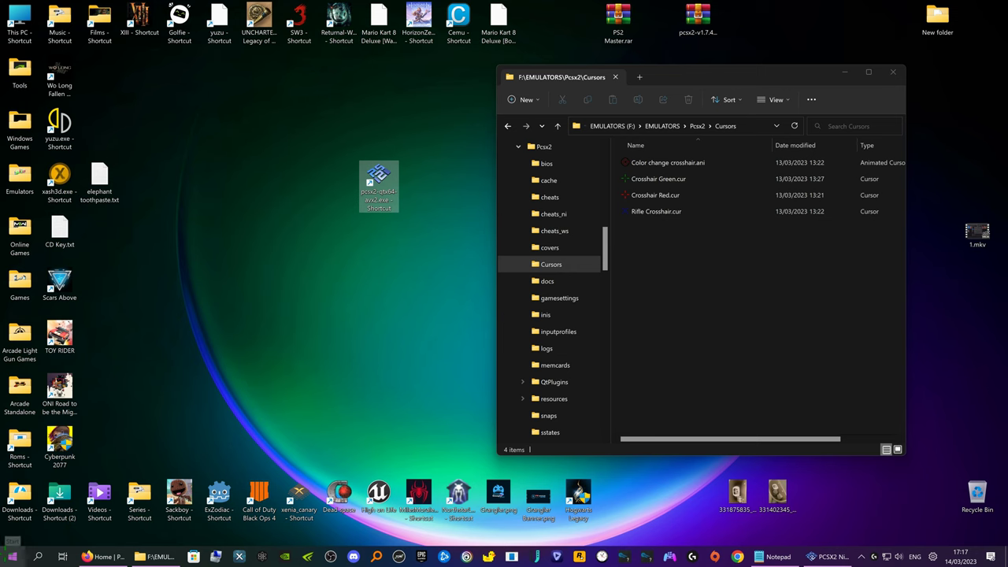
Search Windows for mouse settings and open the pointer customization in the additional mouse settings.
{"action": "left_click", "coordinate": [11, 556]}
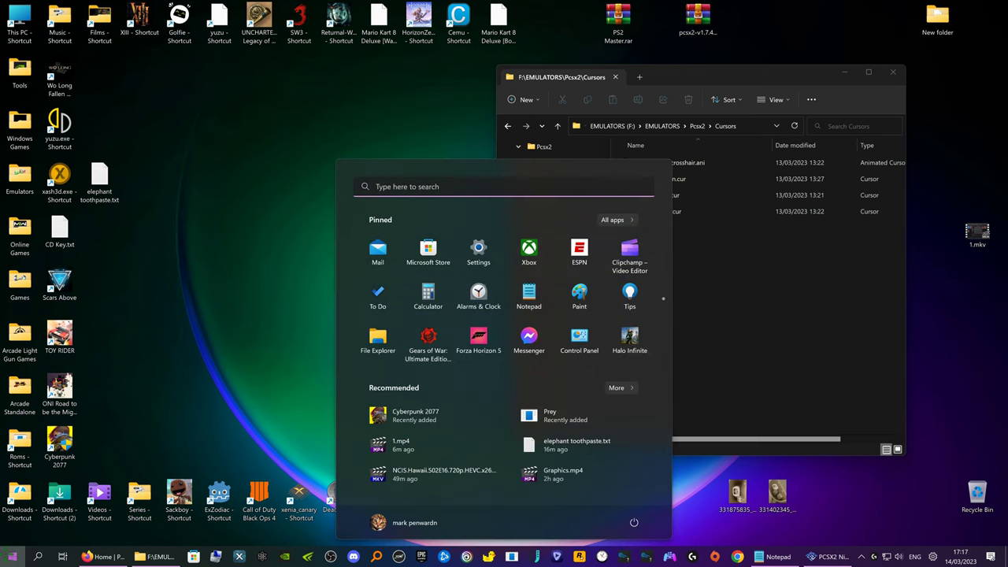
{"action": "type", "text": "mouse"}
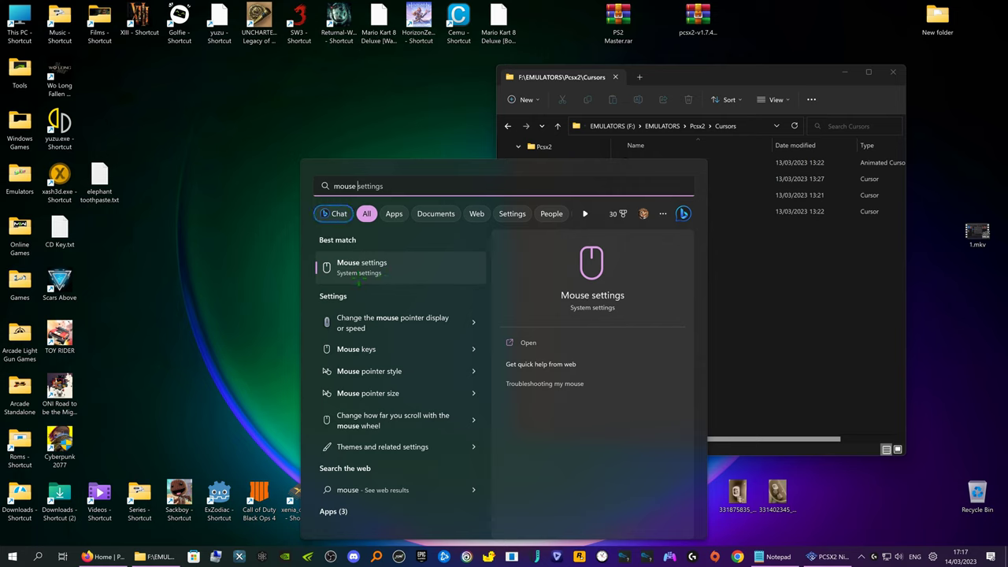
{"action": "left_click", "coordinate": [370, 269]}
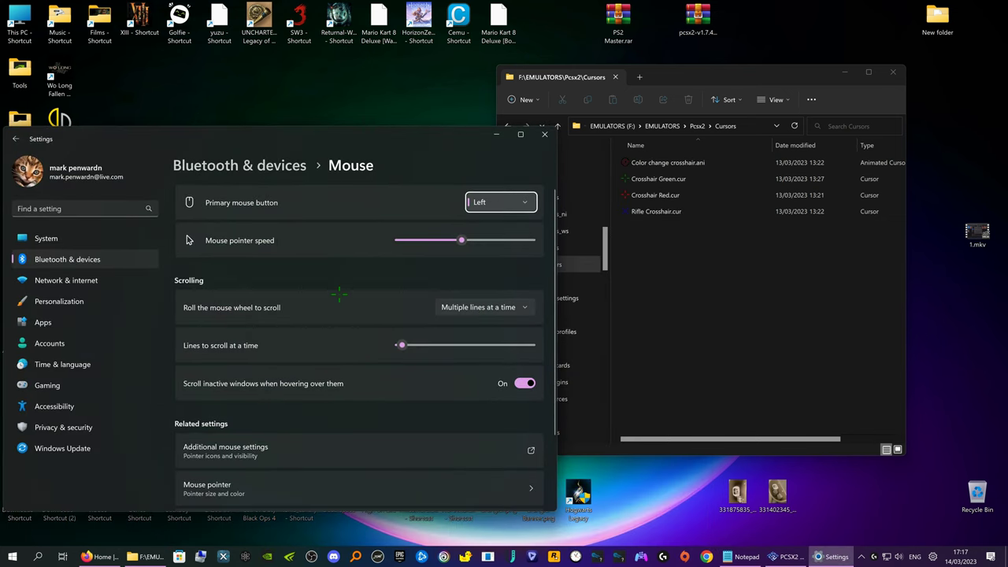
{"action": "scroll", "coordinate": [339, 323], "scroll_direction": "down", "scroll_amount": 1}
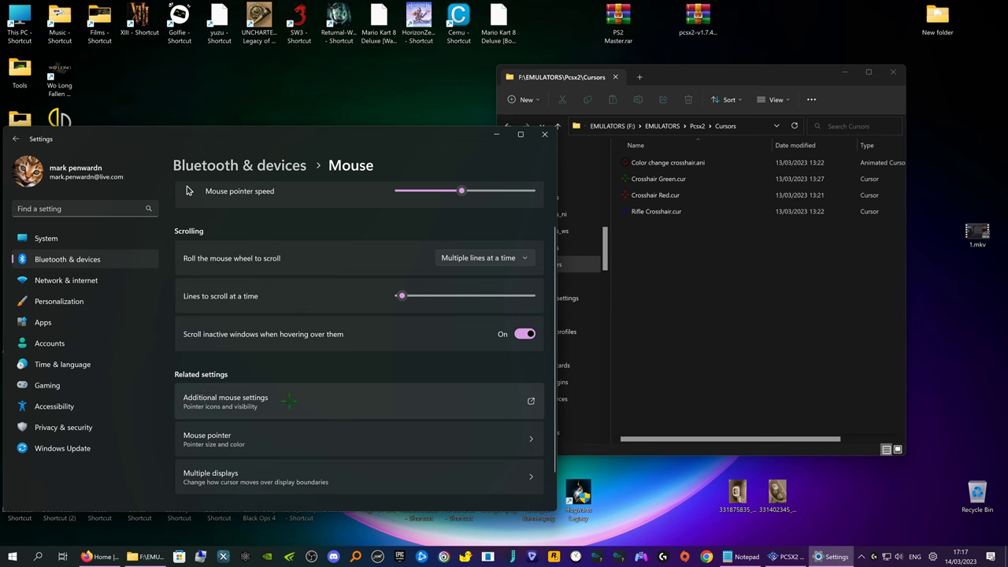
{"action": "left_click", "coordinate": [268, 399]}
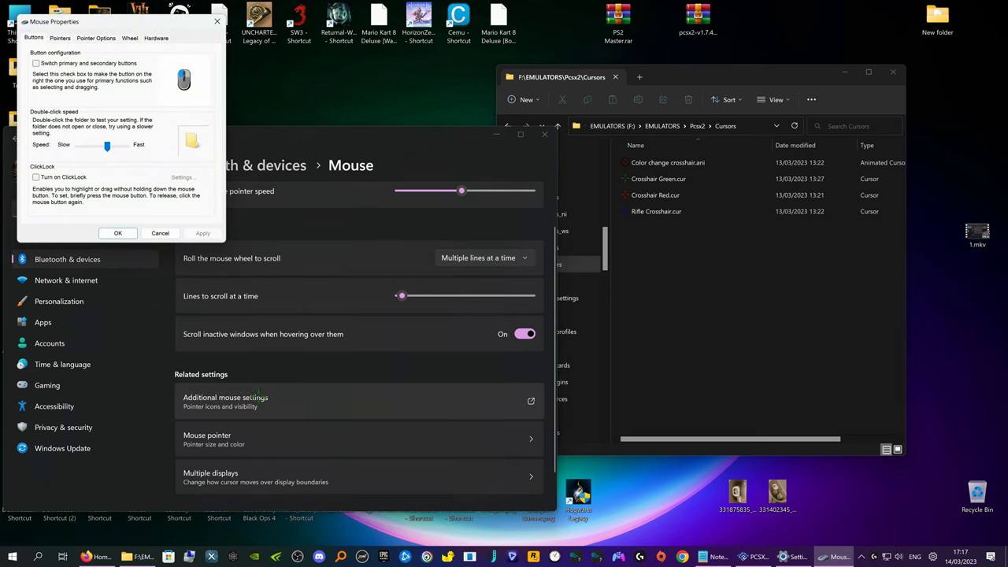
{"action": "left_click_drag", "start_coordinate": [103, 24], "coordinate": [204, 111]}
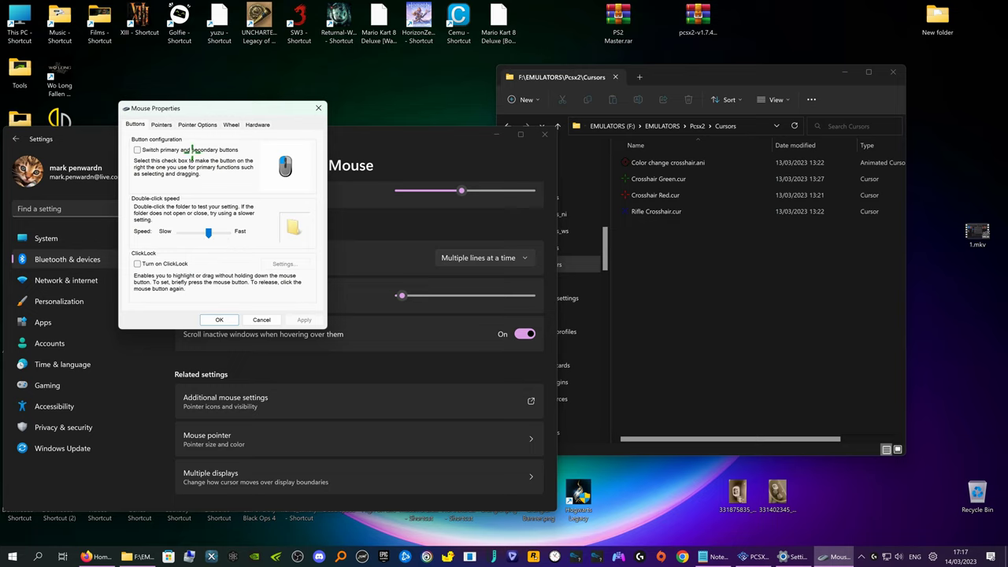
{"action": "left_click", "coordinate": [162, 125]}
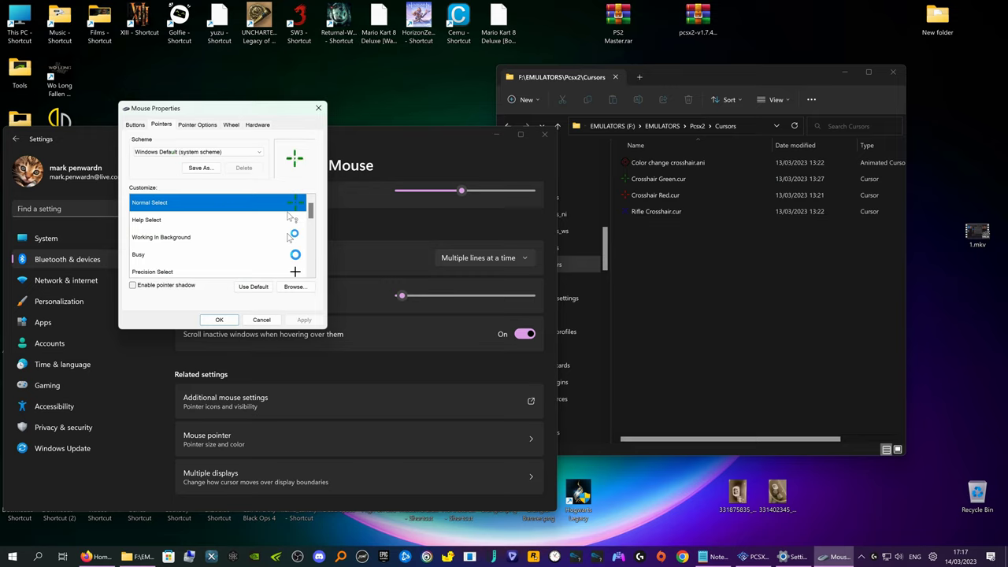
Browse for a Normal Select pointer and copy the four Pcsx2 cursor files into the system Cursors folder, skipping files with the same names.
{"action": "left_click", "coordinate": [294, 287]}
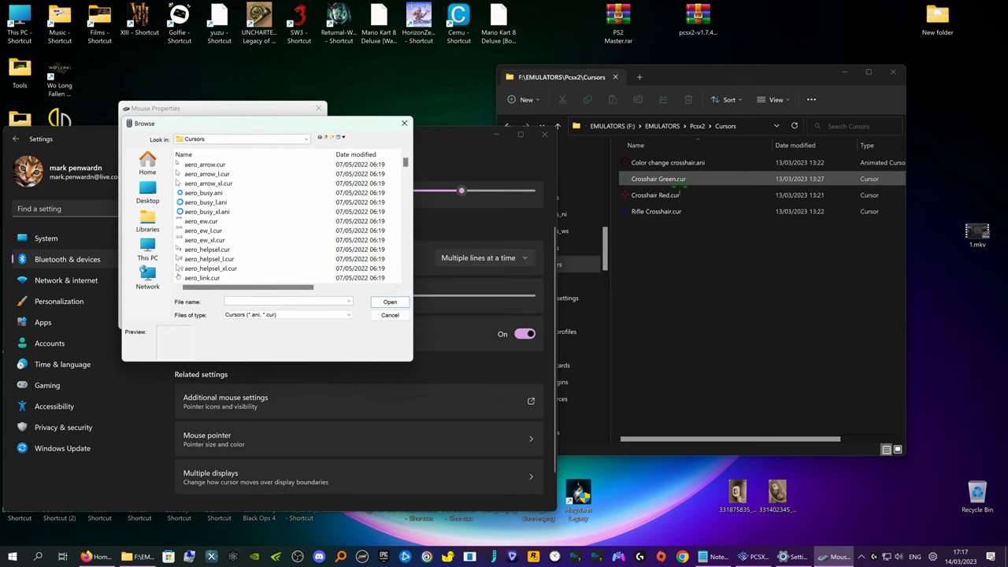
{"action": "scroll", "coordinate": [233, 226], "scroll_direction": "down", "scroll_amount": 4}
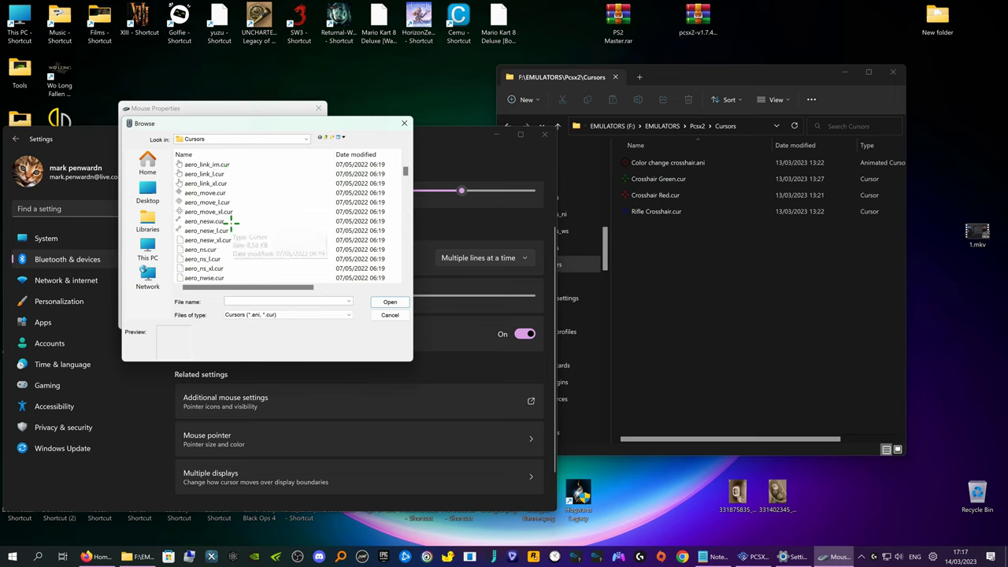
{"action": "scroll", "coordinate": [232, 226], "scroll_direction": "down", "scroll_amount": 10}
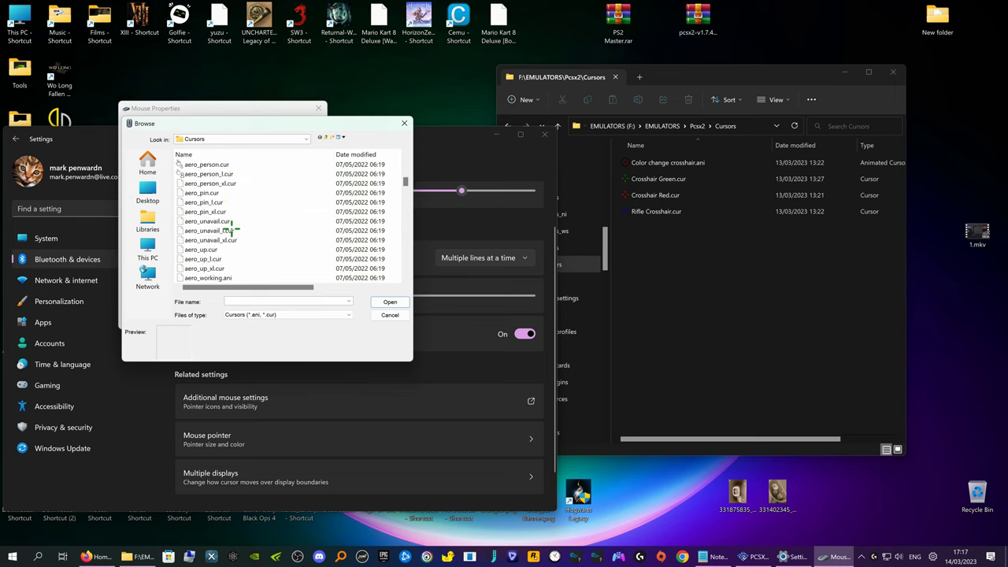
{"action": "left_click", "coordinate": [718, 109]}
{"action": "left_click_drag", "start_coordinate": [660, 245], "coordinate": [671, 162]}
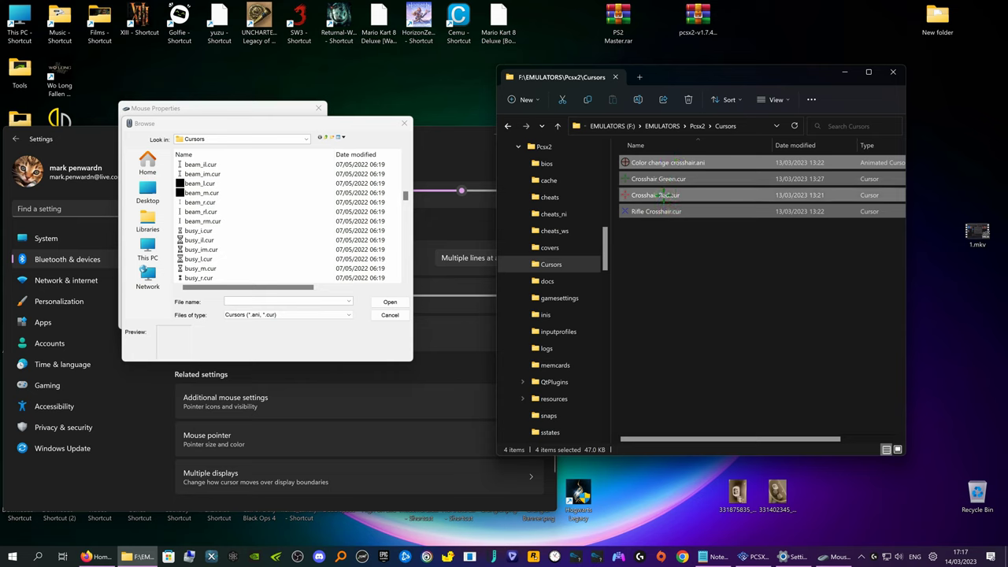
{"action": "left_click_drag", "start_coordinate": [669, 197], "coordinate": [262, 223]}
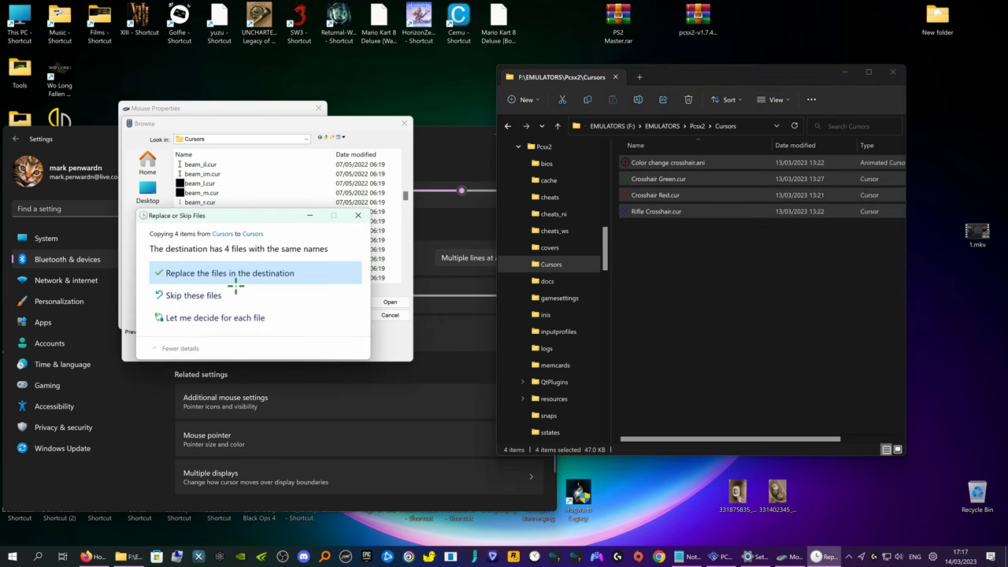
{"action": "left_click", "coordinate": [203, 295]}
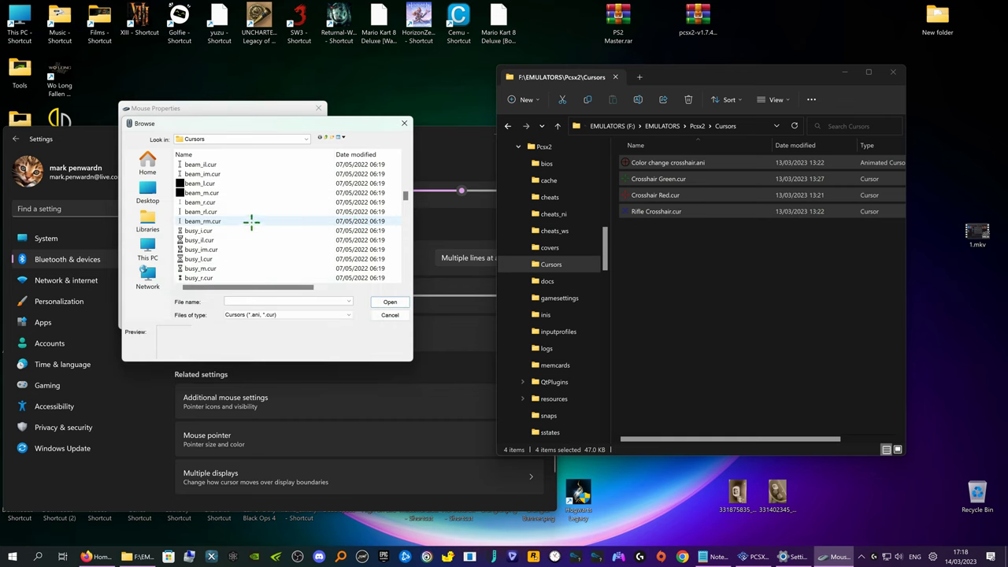
Locate the crosshair files in the system cursor list and preview Color change crosshair.ani.
{"action": "scroll", "coordinate": [252, 224], "scroll_direction": "down", "scroll_amount": 4}
{"action": "scroll", "coordinate": [248, 217], "scroll_direction": "down", "scroll_amount": 4}
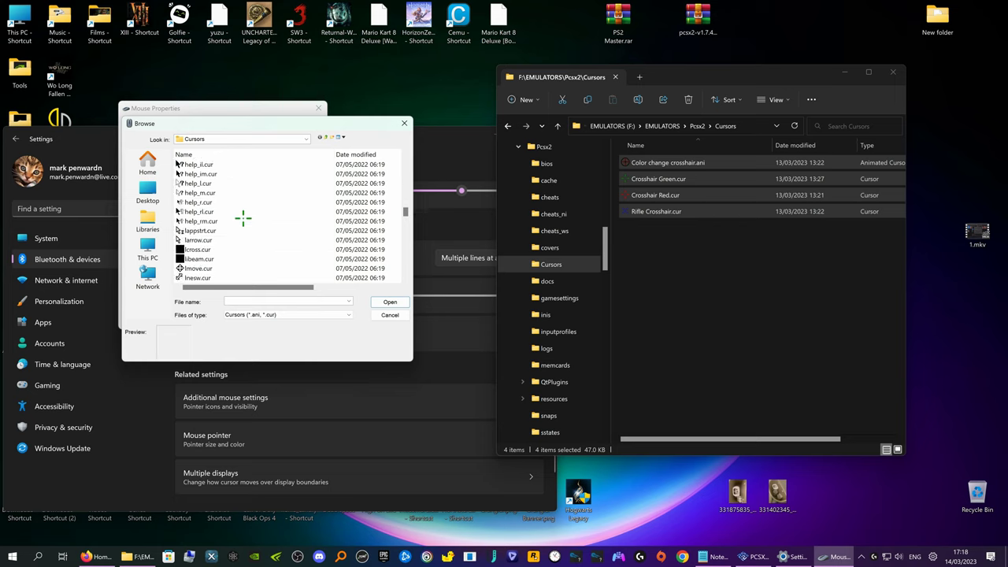
{"action": "scroll", "coordinate": [243, 217], "scroll_direction": "down", "scroll_amount": 1}
{"action": "scroll", "coordinate": [243, 217], "scroll_direction": "up", "scroll_amount": 6}
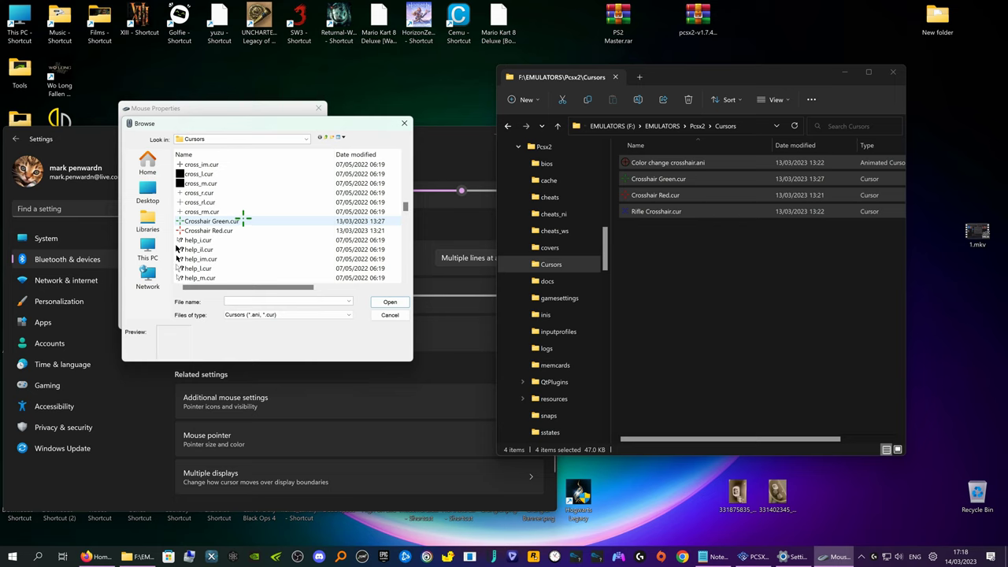
{"action": "scroll", "coordinate": [242, 218], "scroll_direction": "down", "scroll_amount": 1}
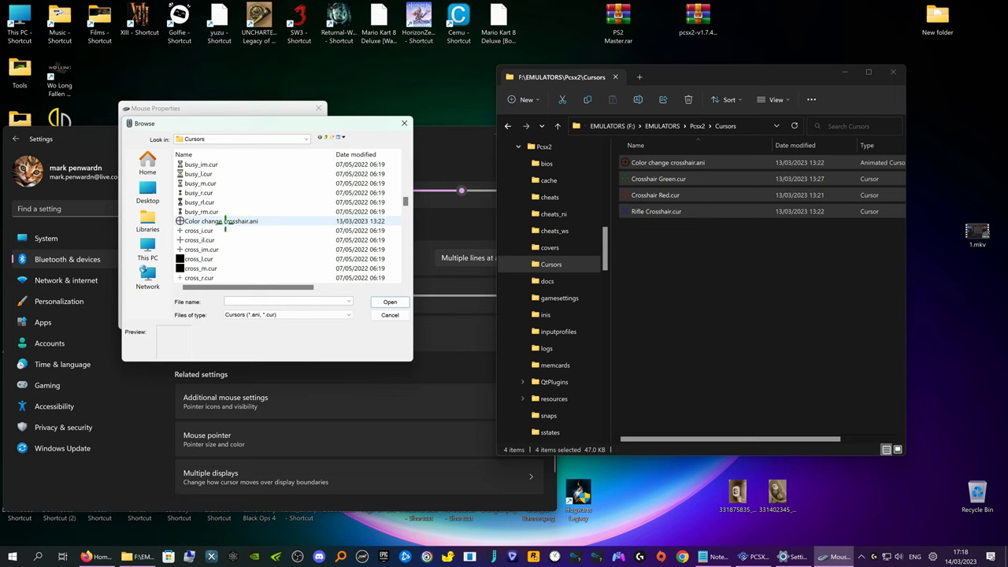
{"action": "left_click", "coordinate": [228, 221]}
{"action": "scroll", "coordinate": [252, 236], "scroll_direction": "down", "scroll_amount": 2}
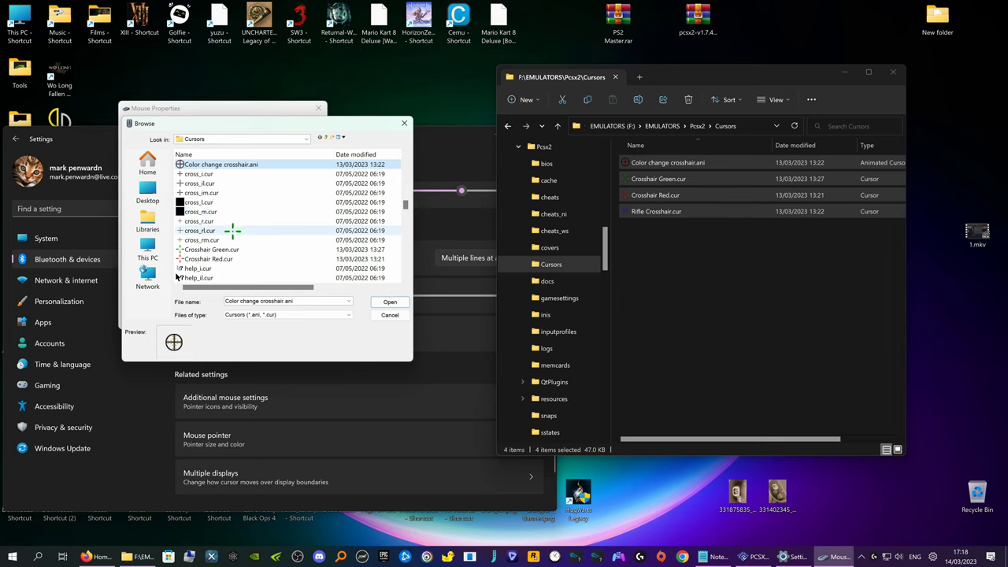
Assign Crosshair Green.cur to the Normal Select pointer and apply the mouse properties.
{"action": "left_click", "coordinate": [214, 249]}
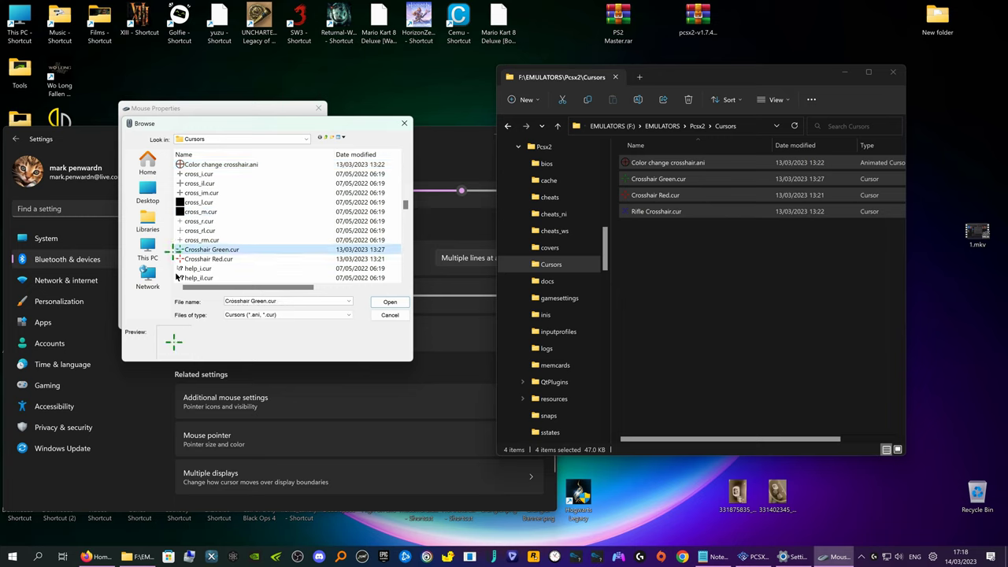
{"action": "left_click", "coordinate": [386, 302]}
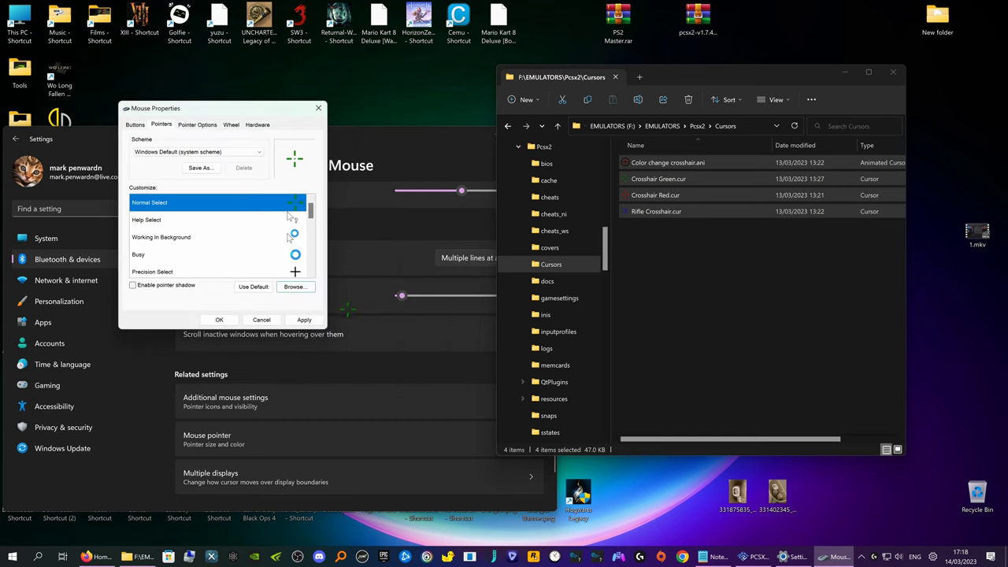
{"action": "left_click", "coordinate": [304, 320]}
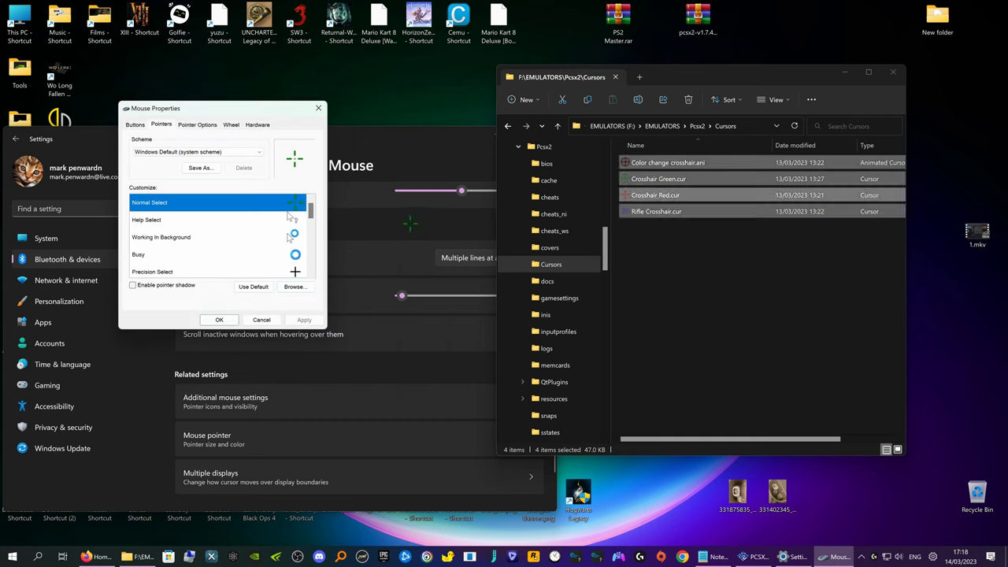
{"action": "left_click", "coordinate": [219, 319]}
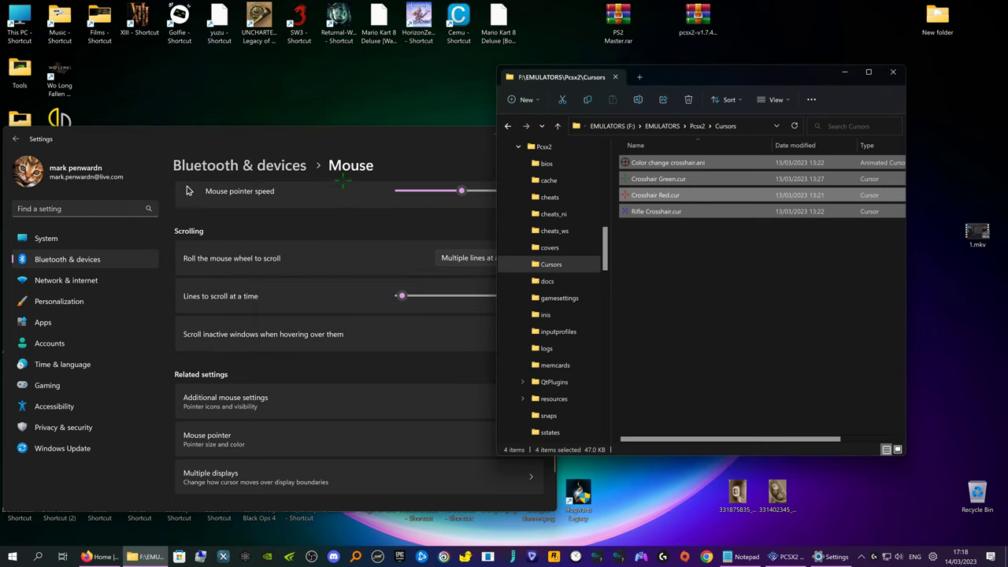
Close the mouse settings and the Pcsx2 Cursors folder window.
{"action": "left_click", "coordinate": [361, 134]}
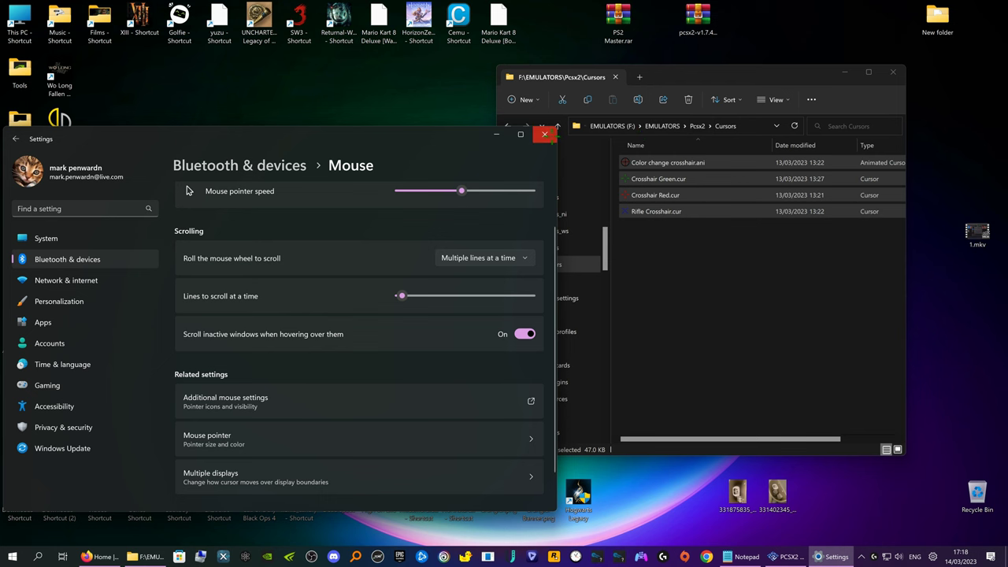
{"action": "left_click", "coordinate": [545, 138]}
{"action": "left_click", "coordinate": [893, 71]}
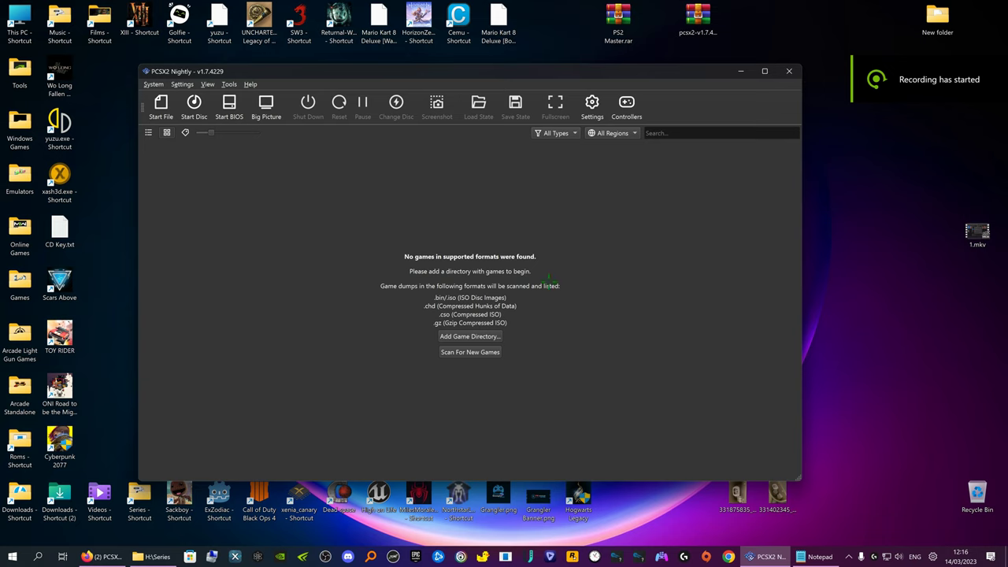
Set the Windows speaker volume to 32.
{"action": "left_click", "coordinate": [899, 556]}
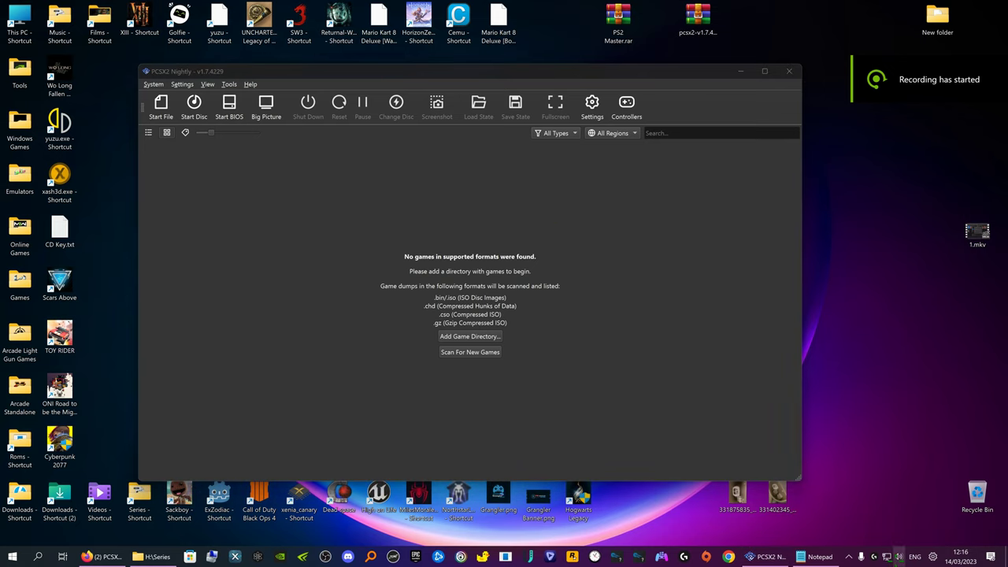
{"action": "scroll", "coordinate": [894, 533], "scroll_direction": "down", "scroll_amount": 3}
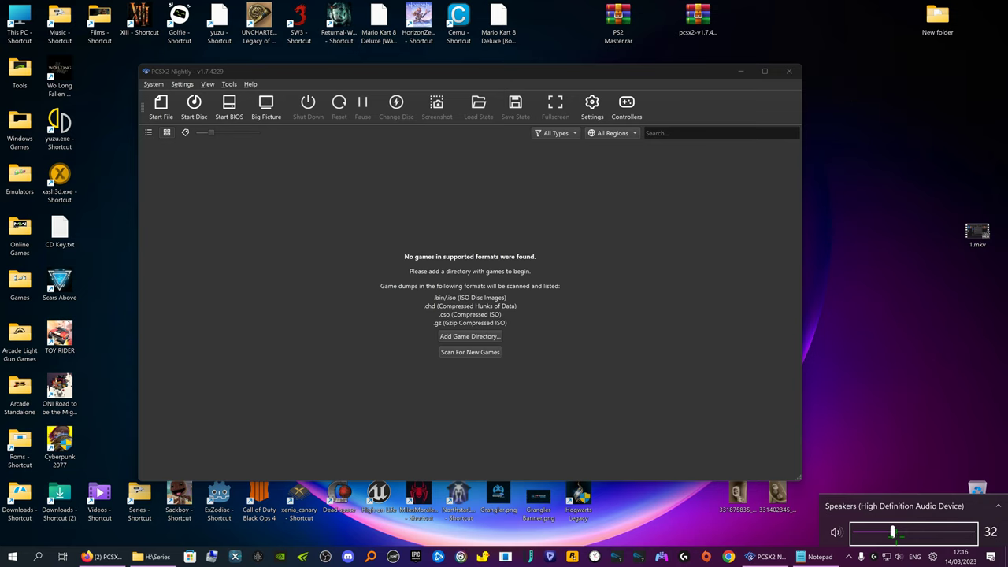
{"action": "left_click", "coordinate": [887, 402]}
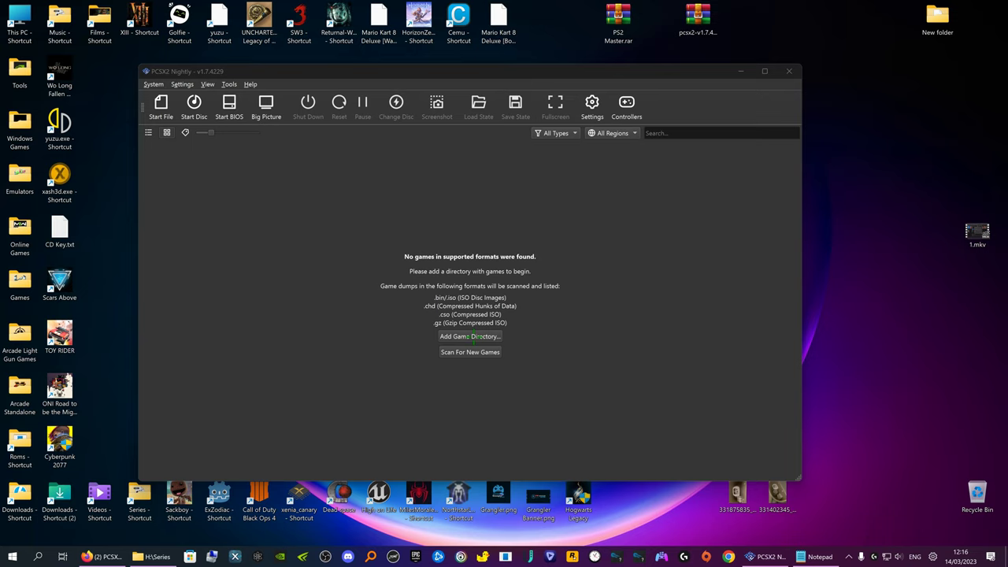
Check the Playstation 2 folder inside F:\Roms through the desktop Roms shortcut, leaving the game directory selection cancelled.
{"action": "left_click", "coordinate": [470, 337]}
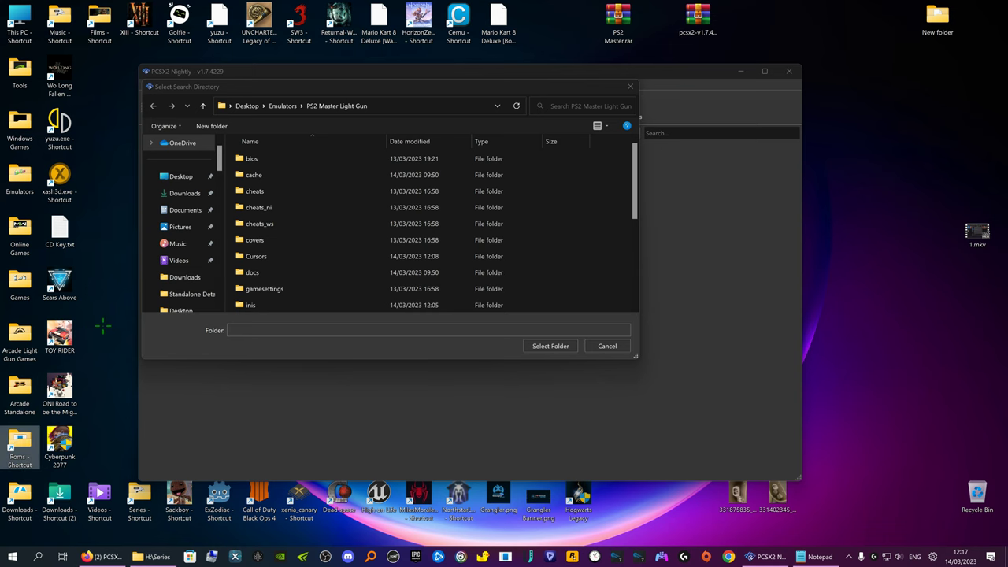
{"action": "double_click", "coordinate": [19, 445]}
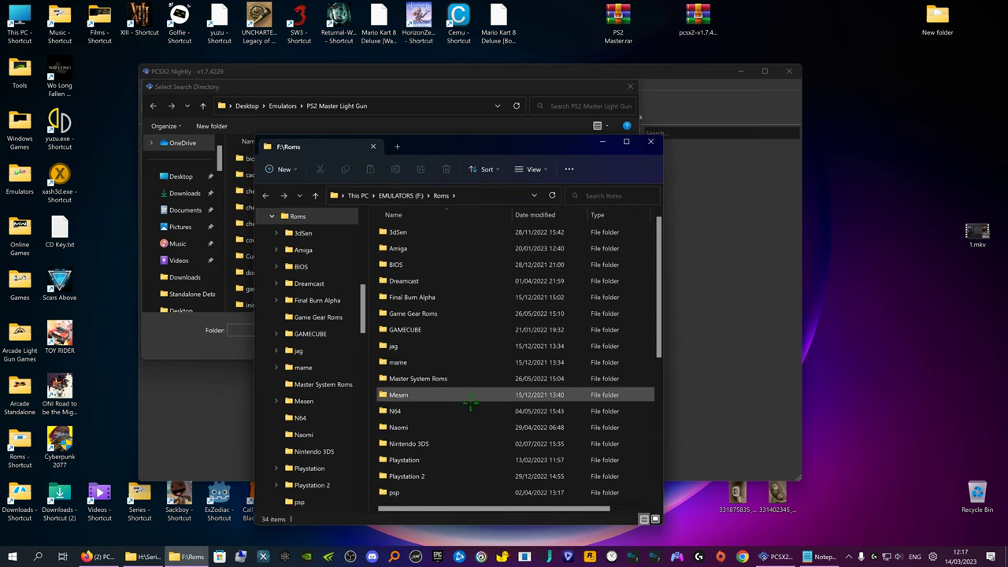
{"action": "double_click", "coordinate": [467, 473]}
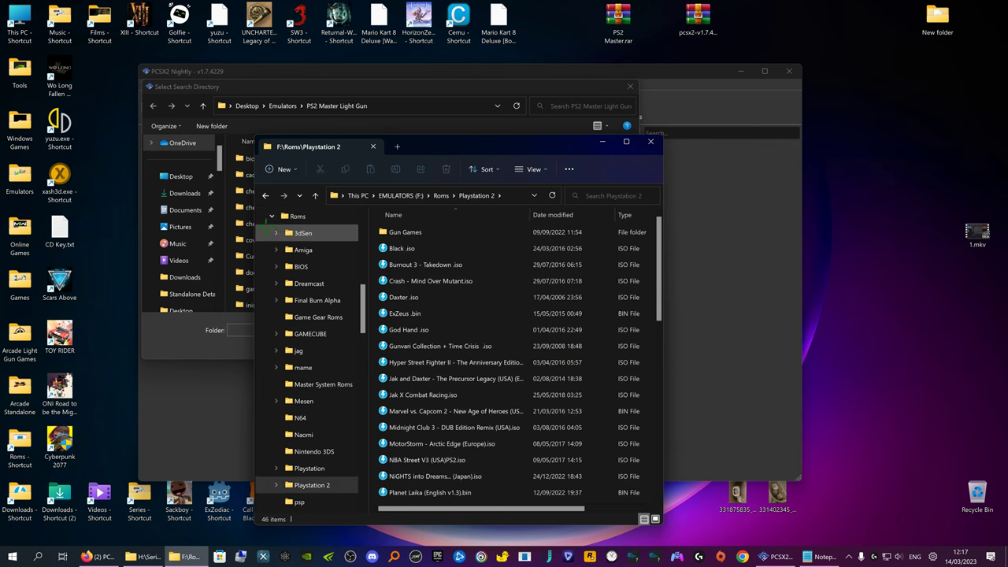
{"action": "left_click", "coordinate": [265, 195]}
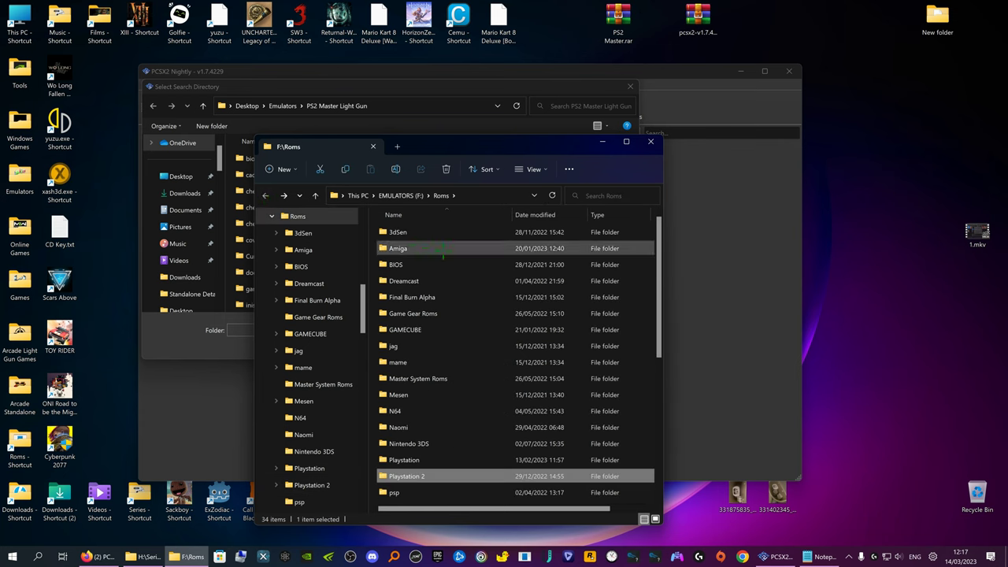
{"action": "left_click", "coordinate": [650, 141]}
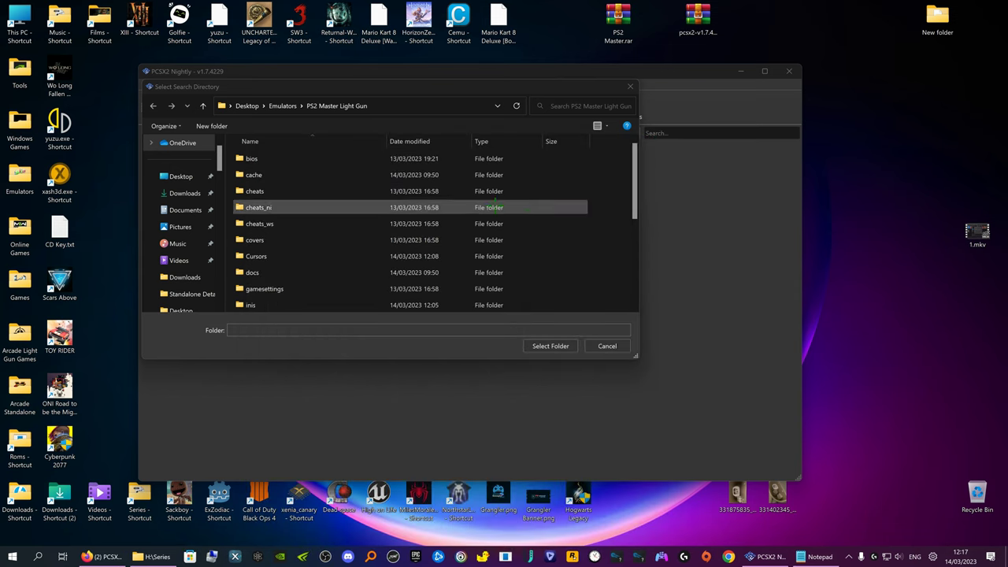
{"action": "left_click", "coordinate": [606, 346]}
Add F:\Roms\Playstation 2 as a game directory and have it scanned recursively.
{"action": "left_click", "coordinate": [473, 334]}
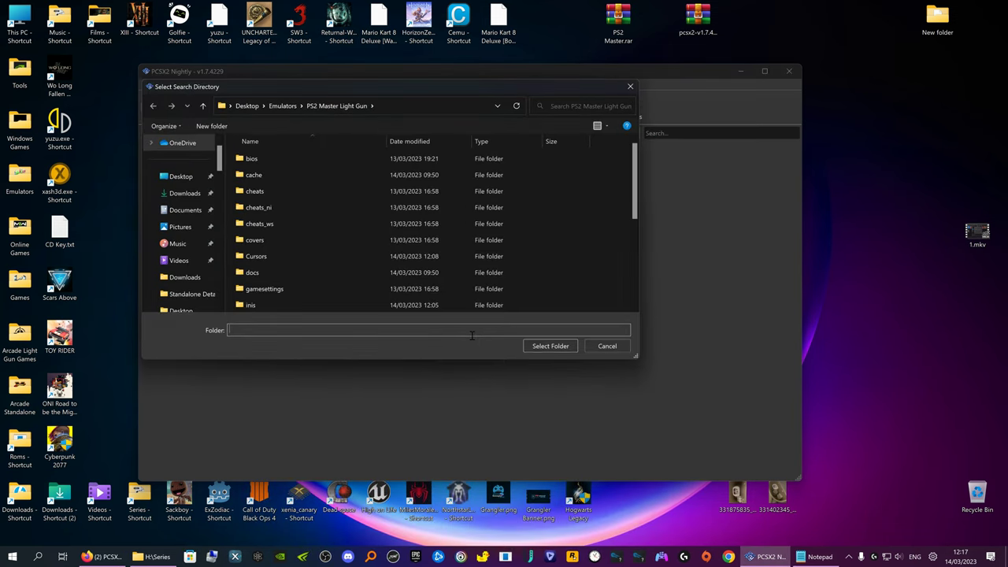
{"action": "scroll", "coordinate": [183, 228], "scroll_direction": "down", "scroll_amount": 1}
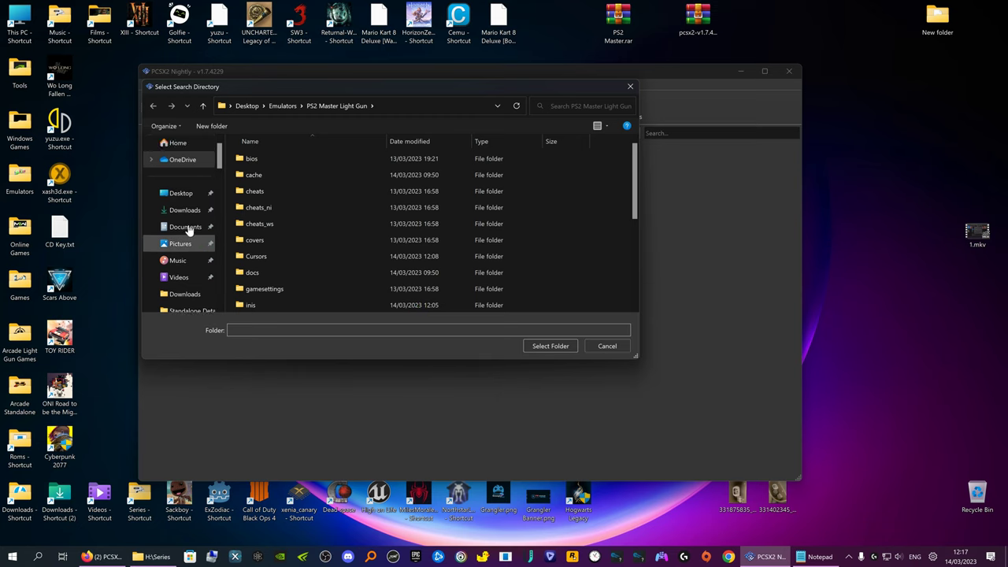
{"action": "scroll", "coordinate": [189, 228], "scroll_direction": "down", "scroll_amount": 2}
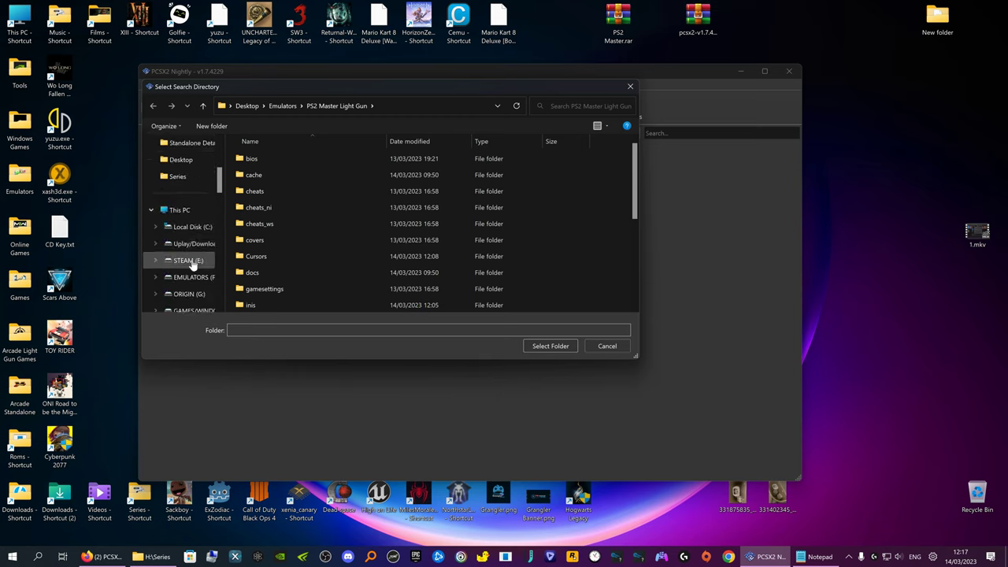
{"action": "left_click", "coordinate": [193, 276]}
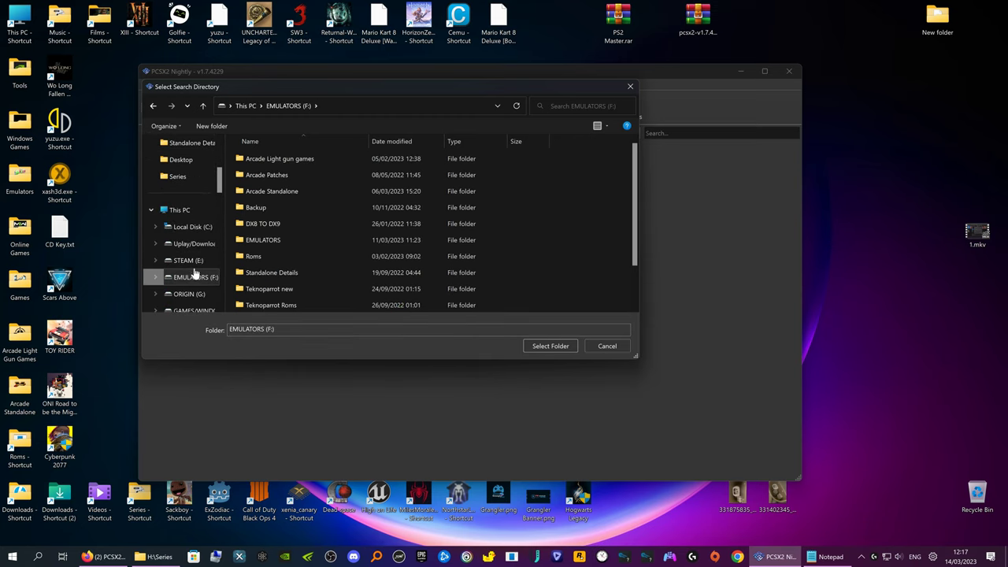
{"action": "double_click", "coordinate": [311, 255]}
{"action": "scroll", "coordinate": [315, 259], "scroll_direction": "down", "scroll_amount": 5}
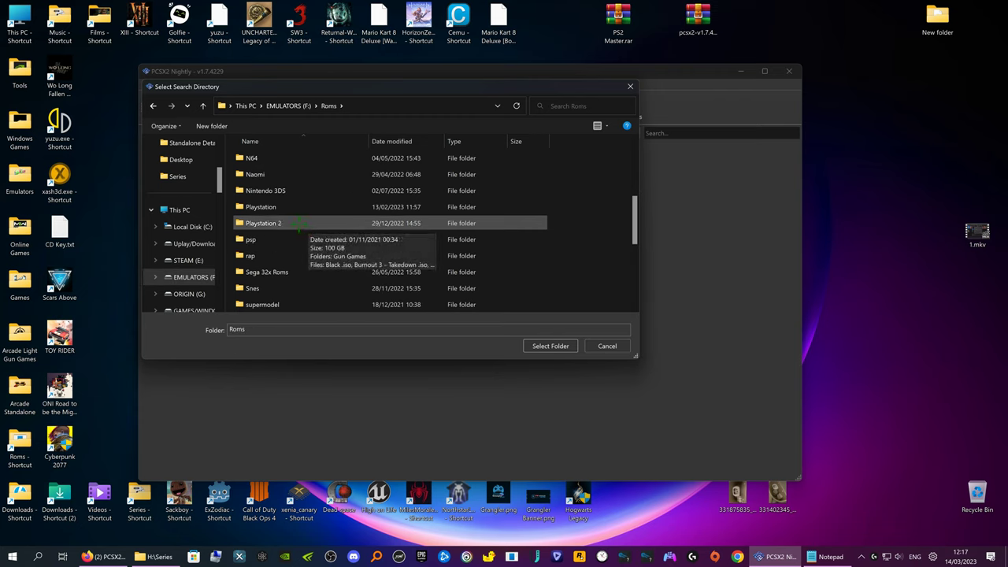
{"action": "left_click", "coordinate": [299, 223]}
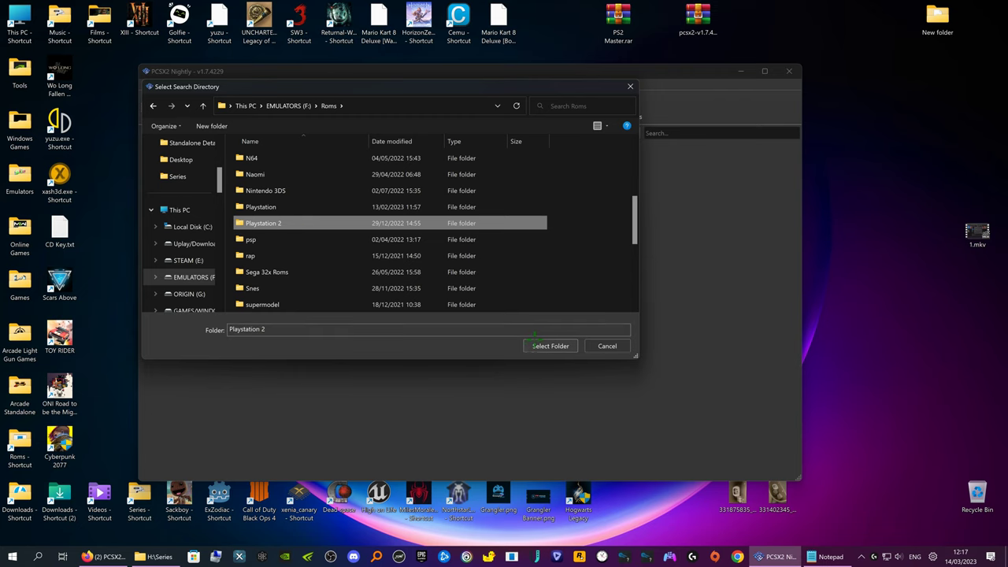
{"action": "left_click", "coordinate": [536, 346]}
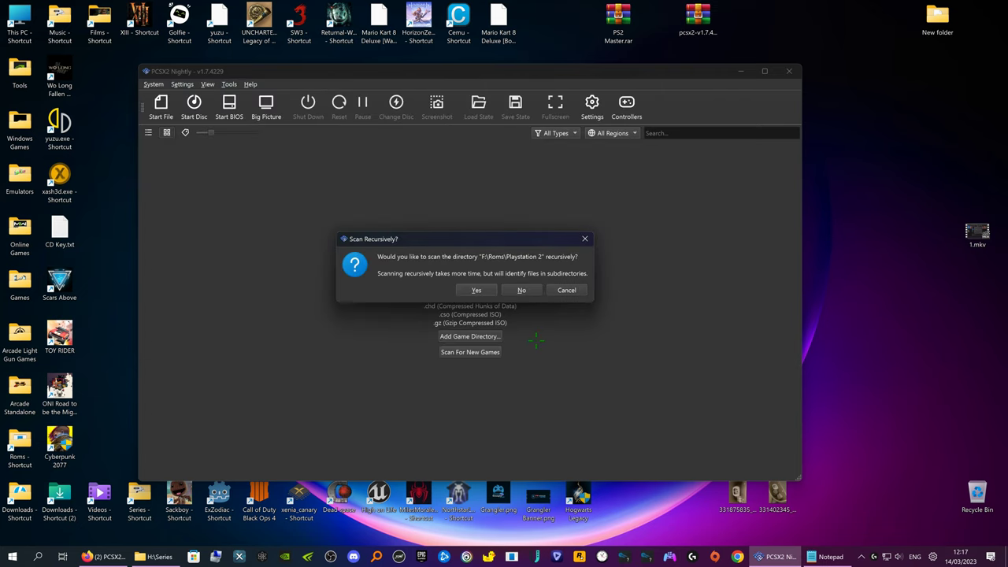
{"action": "left_click", "coordinate": [476, 291]}
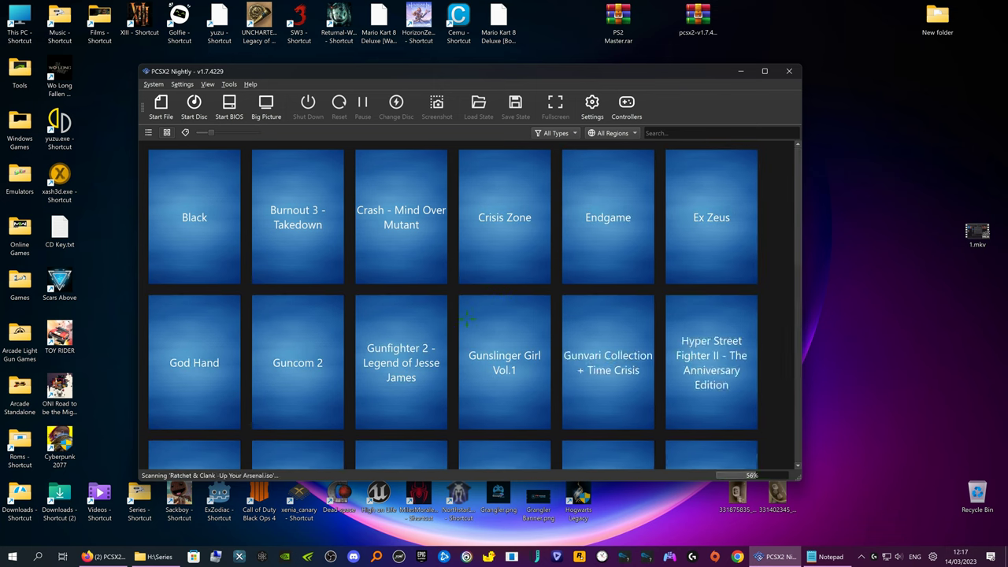
Look through the full grid of scanned PS2 games and return to its beginning.
{"action": "scroll", "coordinate": [466, 320], "scroll_direction": "down", "scroll_amount": 5}
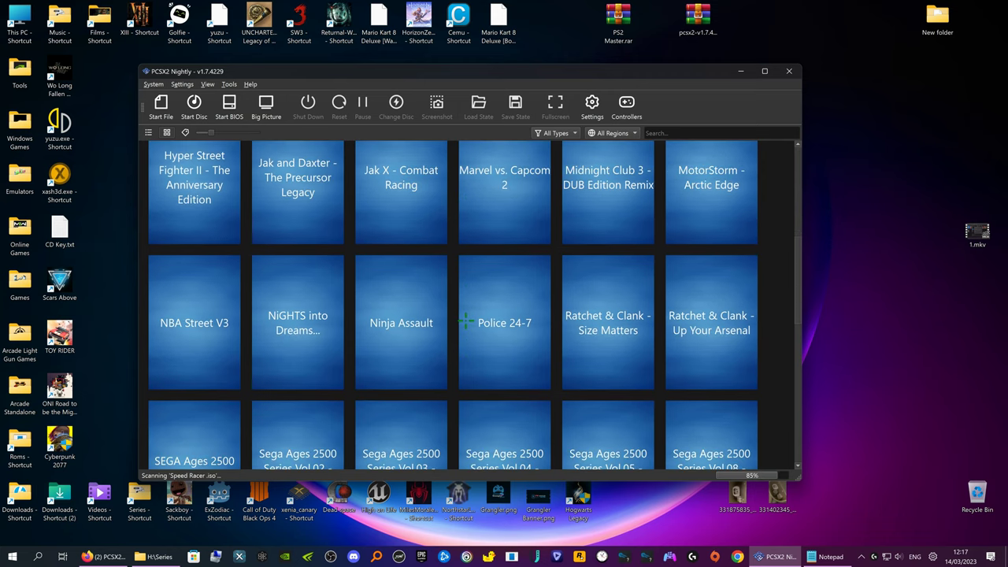
{"action": "scroll", "coordinate": [466, 320], "scroll_direction": "down", "scroll_amount": 8}
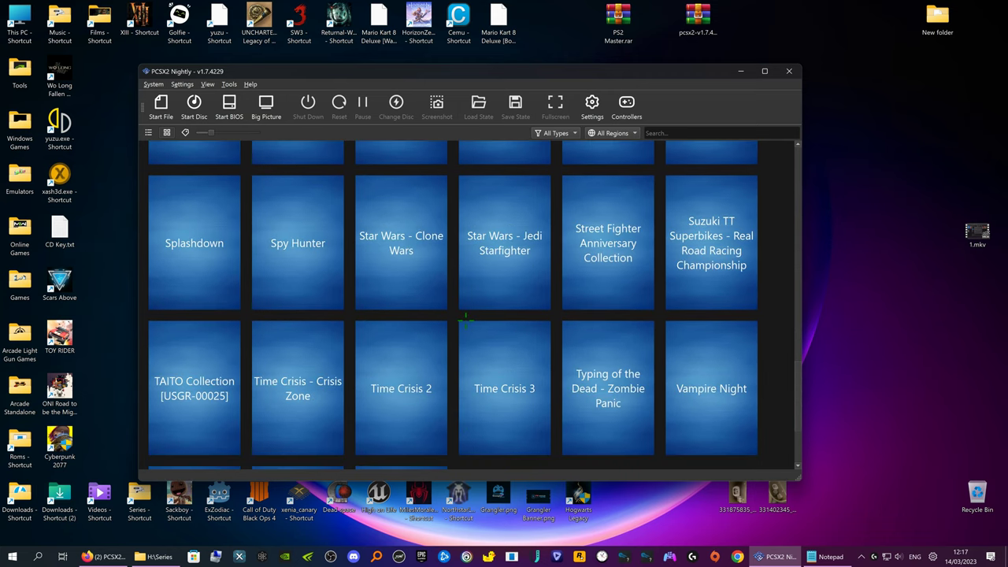
{"action": "scroll", "coordinate": [466, 319], "scroll_direction": "down", "scroll_amount": 2}
{"action": "scroll", "coordinate": [469, 321], "scroll_direction": "up", "scroll_amount": 8}
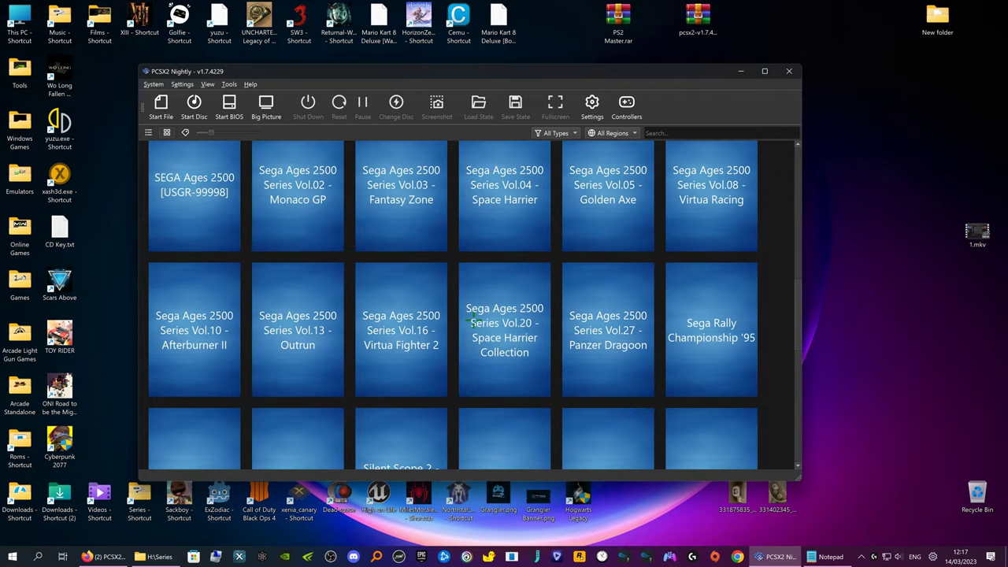
{"action": "scroll", "coordinate": [474, 321], "scroll_direction": "up", "scroll_amount": 15}
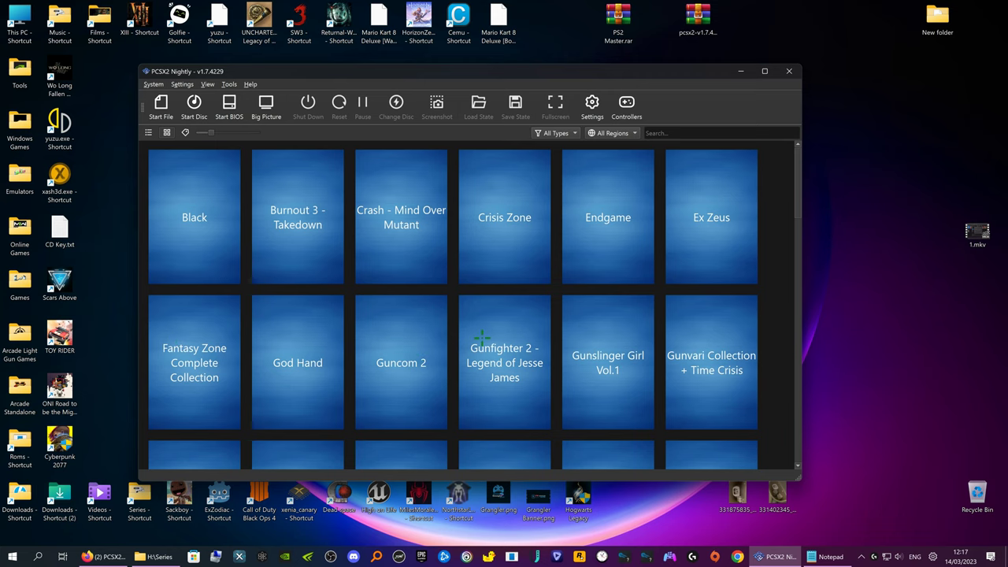
{"action": "scroll", "coordinate": [737, 355], "scroll_direction": "down", "scroll_amount": 3}
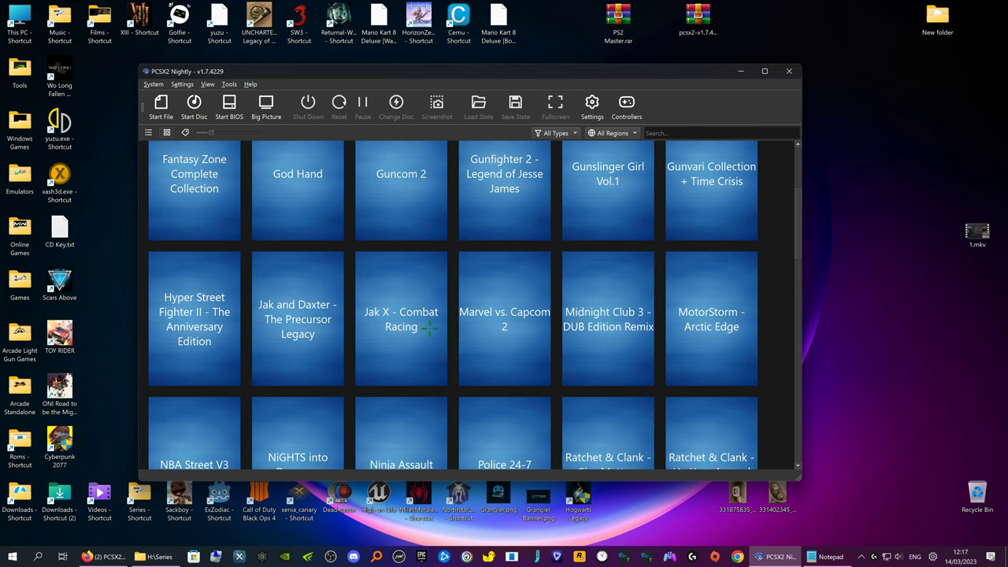
{"action": "scroll", "coordinate": [429, 329], "scroll_direction": "down", "scroll_amount": 6}
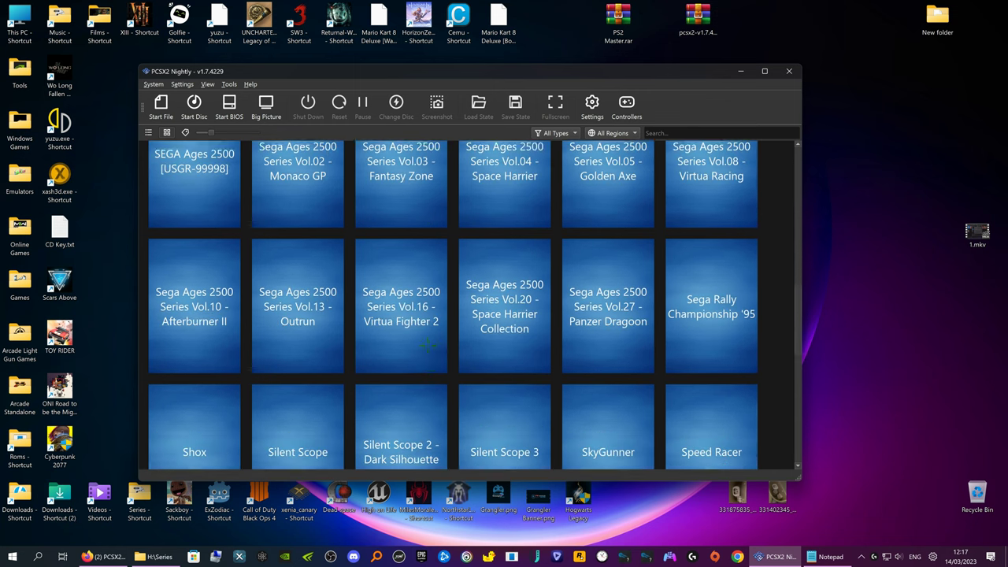
{"action": "scroll", "coordinate": [429, 344], "scroll_direction": "down", "scroll_amount": 3}
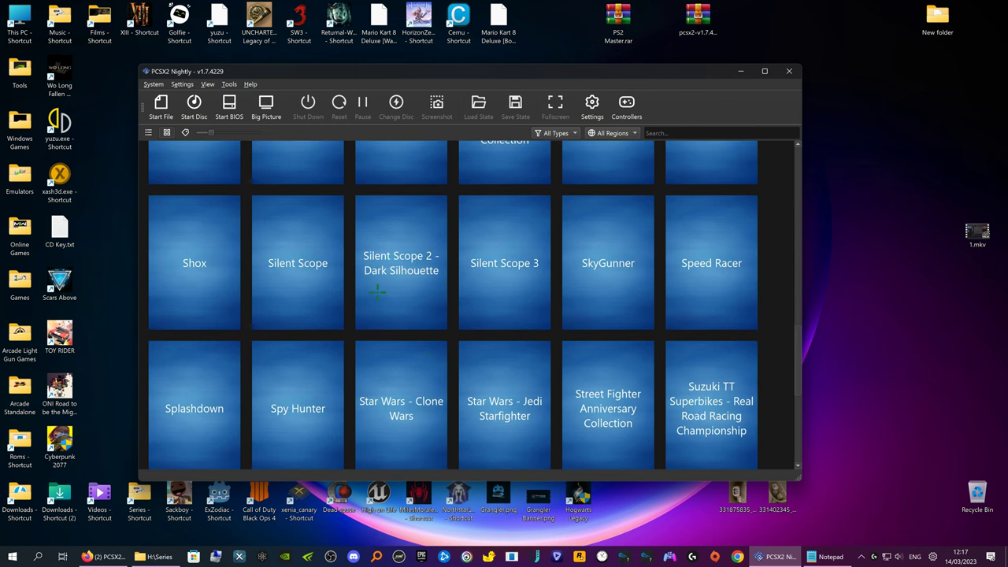
{"action": "scroll", "coordinate": [387, 333], "scroll_direction": "down", "scroll_amount": 3}
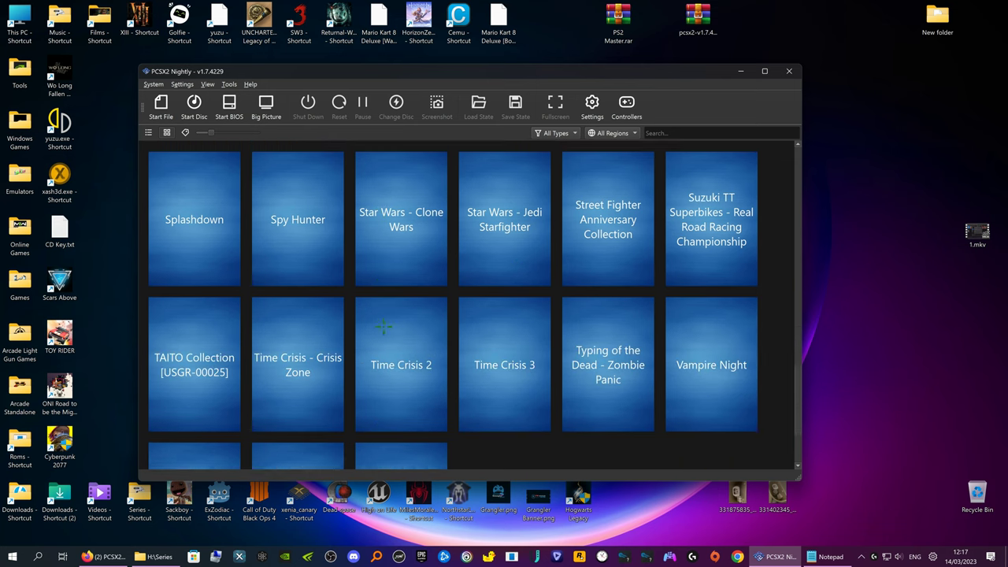
{"action": "scroll", "coordinate": [298, 314], "scroll_direction": "up", "scroll_amount": 10}
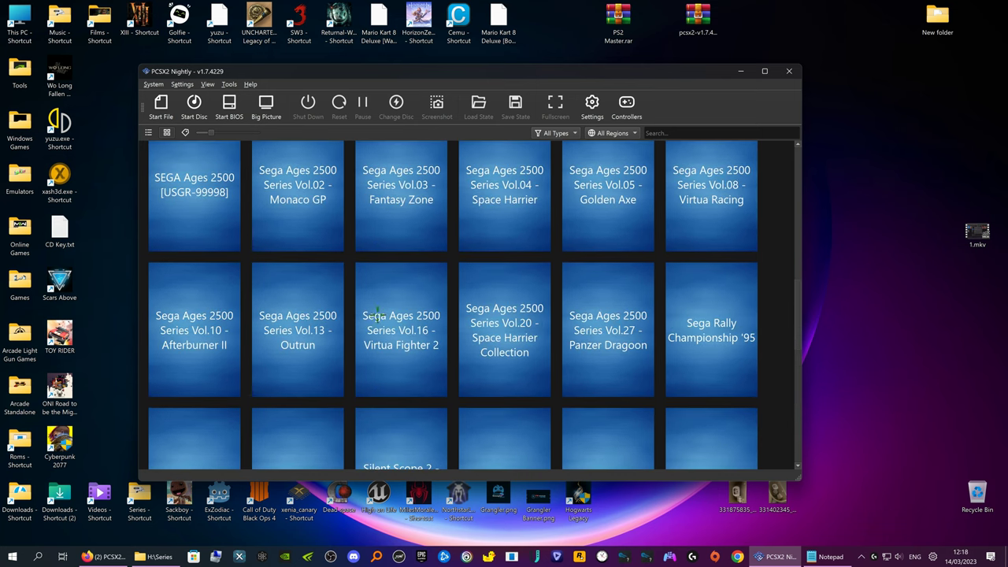
{"action": "scroll", "coordinate": [415, 310], "scroll_direction": "up", "scroll_amount": 2}
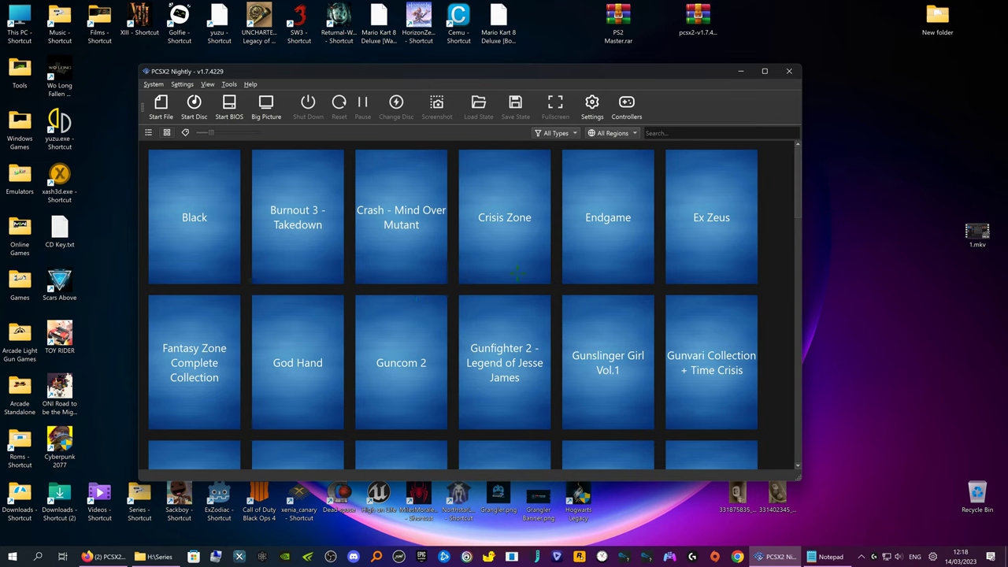
{"action": "key", "text": "alt+F9"}
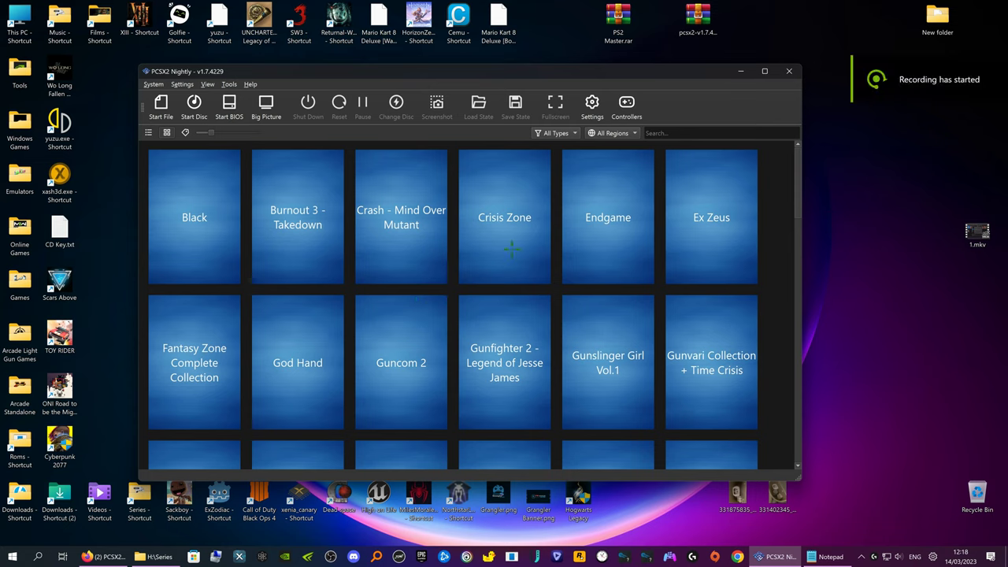
{"action": "left_click", "coordinate": [226, 82]}
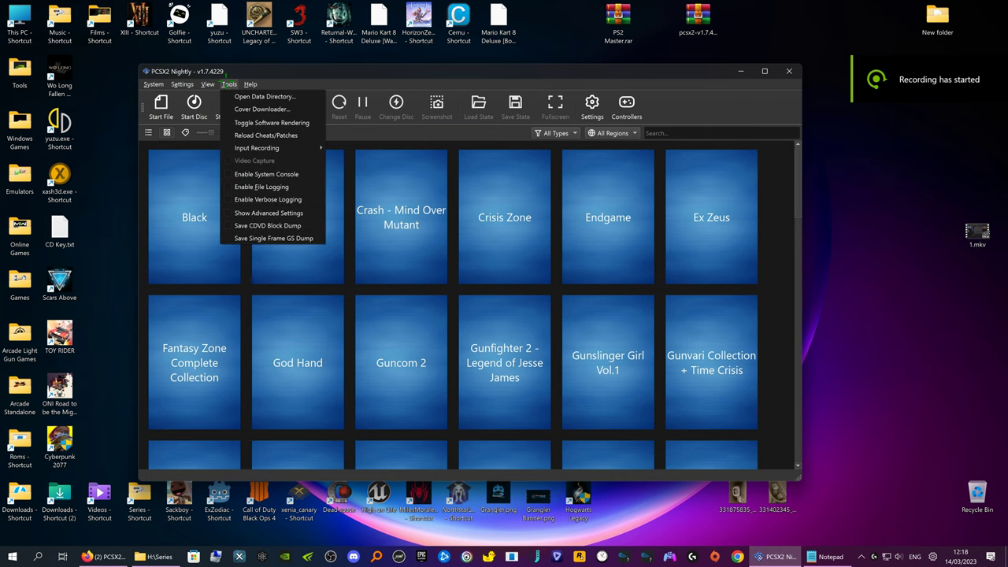
{"action": "left_click", "coordinate": [274, 108]}
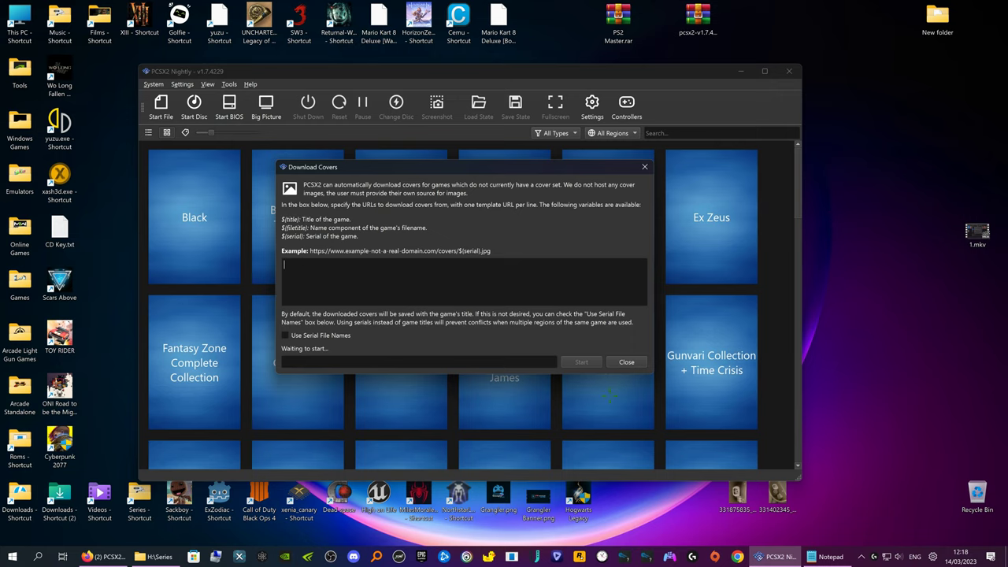
{"action": "left_click", "coordinate": [826, 556]}
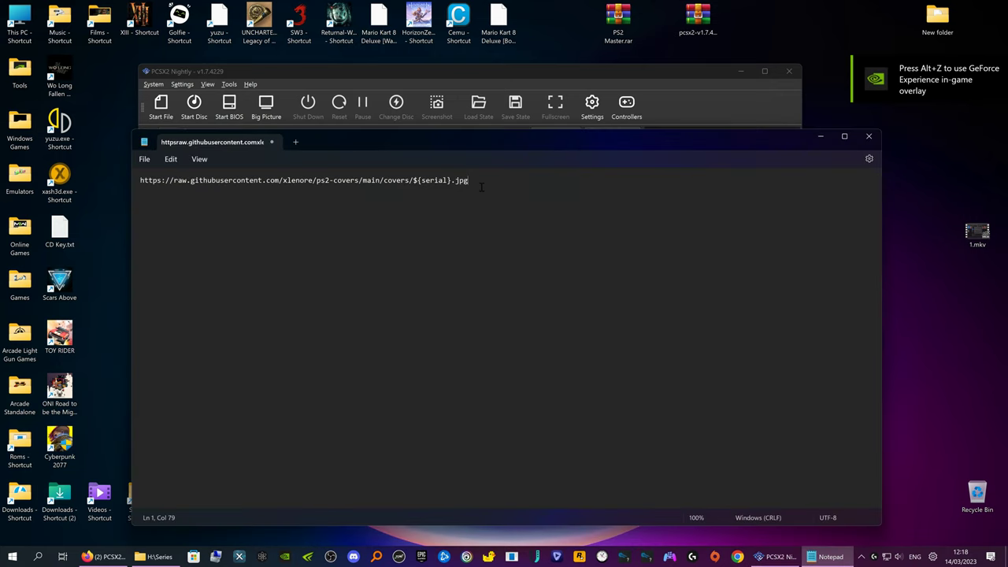
{"action": "left_click_drag", "start_coordinate": [469, 180], "coordinate": [142, 189]}
{"action": "key", "text": "ctrl+c"}
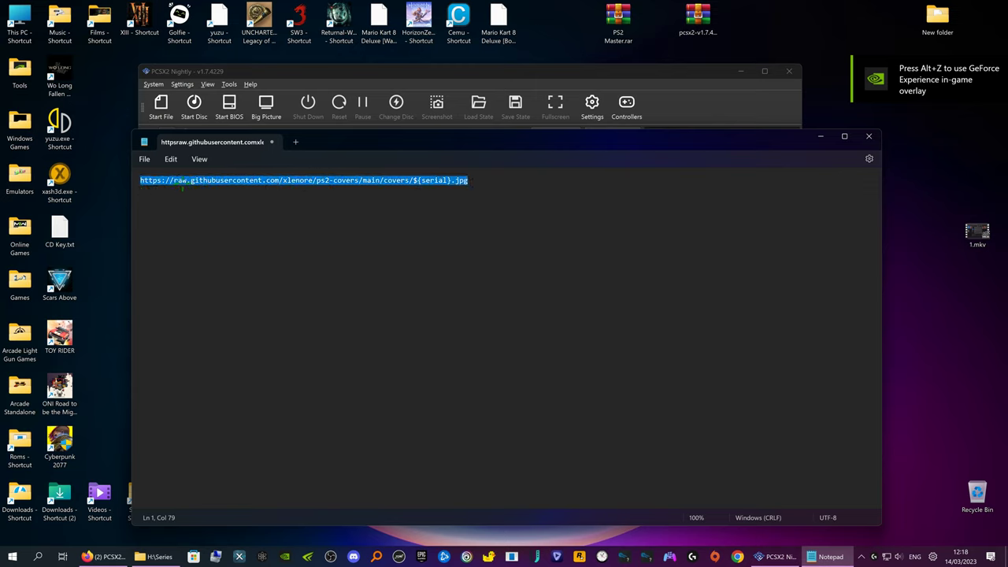
{"action": "right_click", "coordinate": [182, 180]}
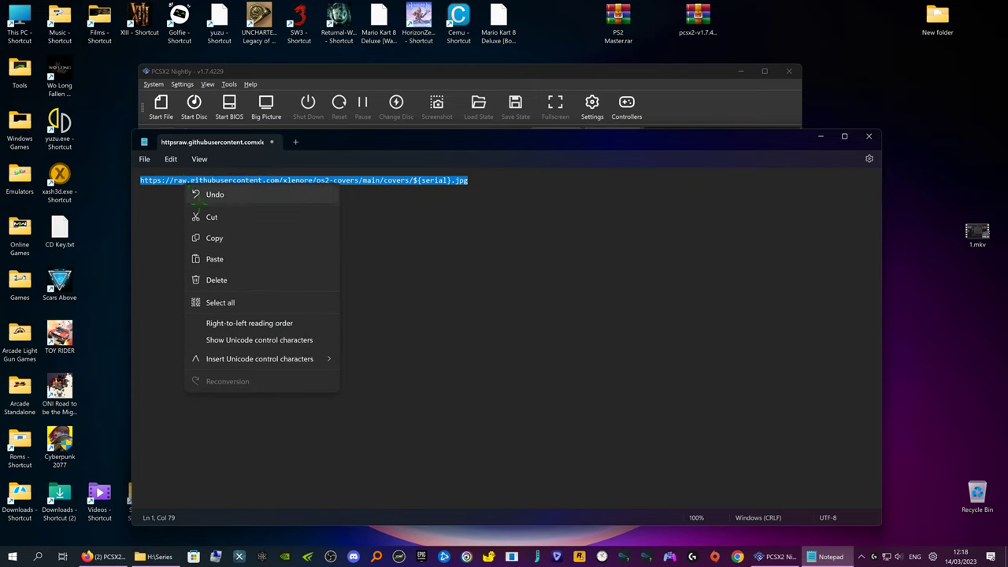
{"action": "left_click", "coordinate": [235, 238]}
{"action": "left_click", "coordinate": [820, 136]}
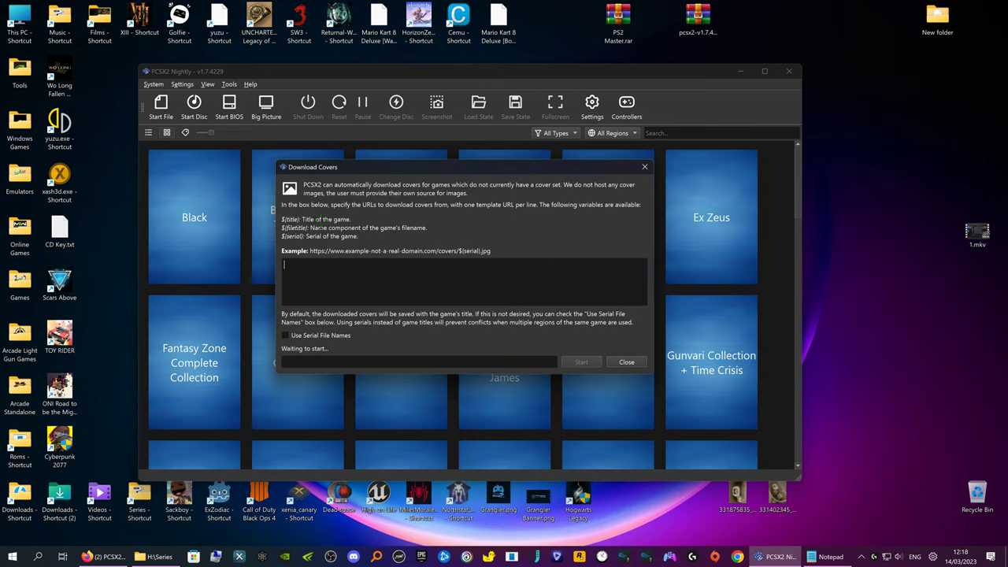
{"action": "right_click", "coordinate": [315, 270]}
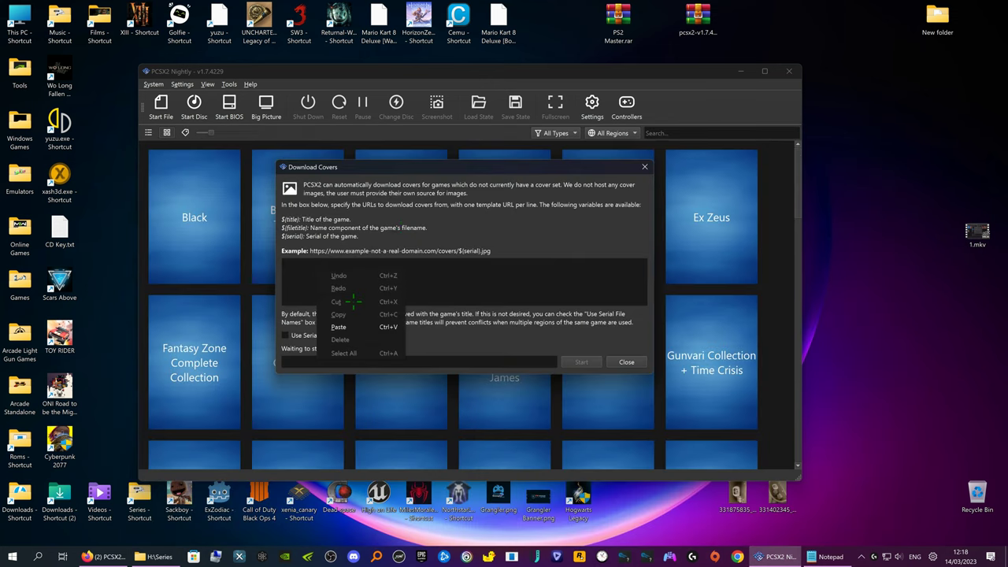
{"action": "left_click", "coordinate": [363, 323]}
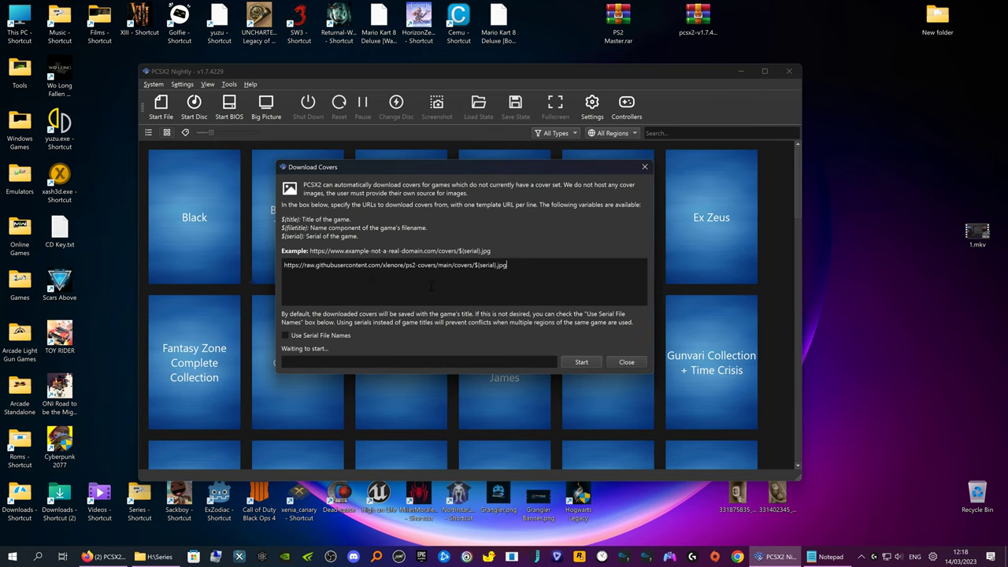
Download the covers for all scanned games from the entered URL template and close the Cover Downloader.
{"action": "left_click", "coordinate": [584, 360]}
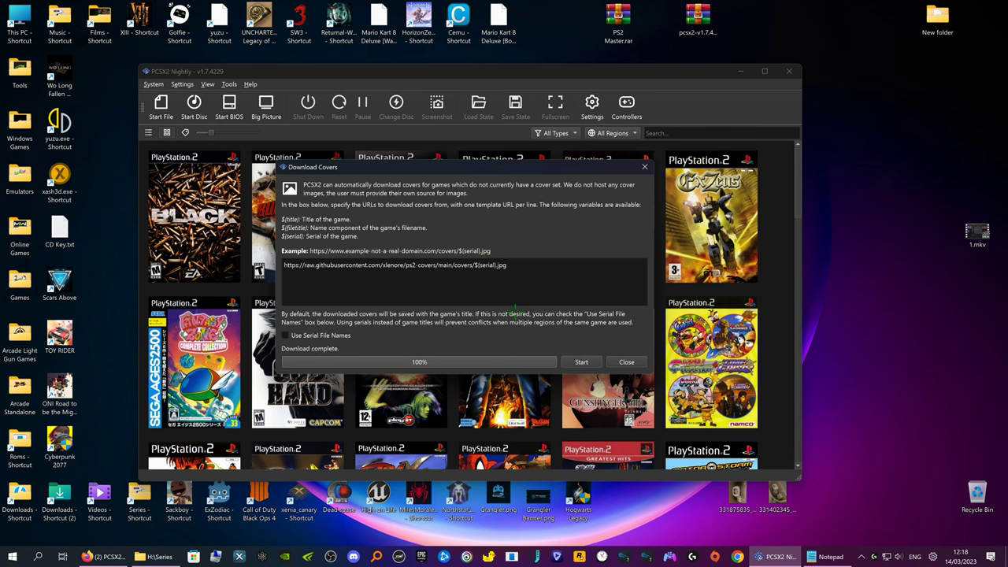
{"action": "left_click", "coordinate": [626, 361]}
Look through the whole game grid for titles that still lack a cover, returning to SEGA Ages 2500 [USGR-99998].
{"action": "scroll", "coordinate": [452, 320], "scroll_direction": "down", "scroll_amount": 10}
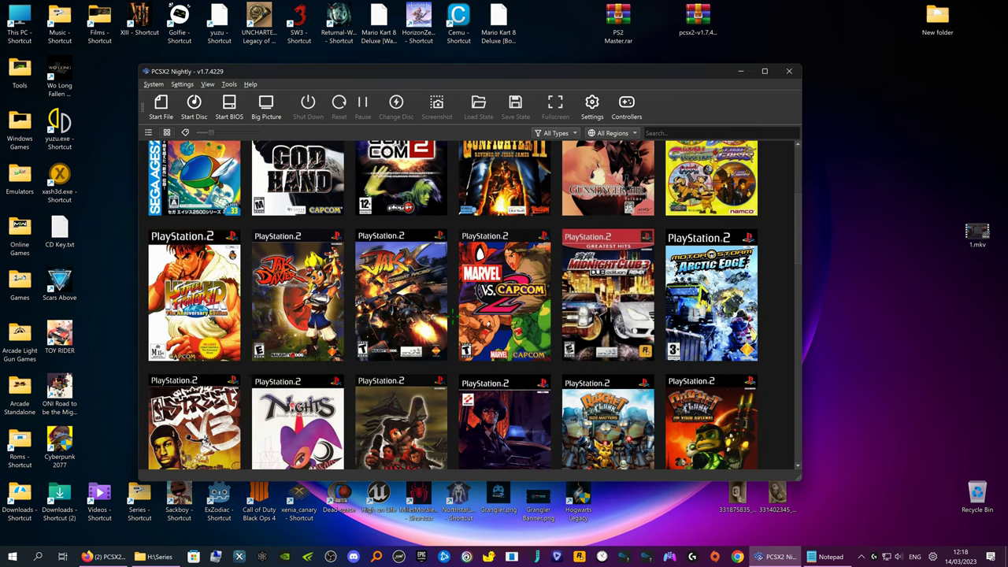
{"action": "scroll", "coordinate": [452, 323], "scroll_direction": "down", "scroll_amount": 3}
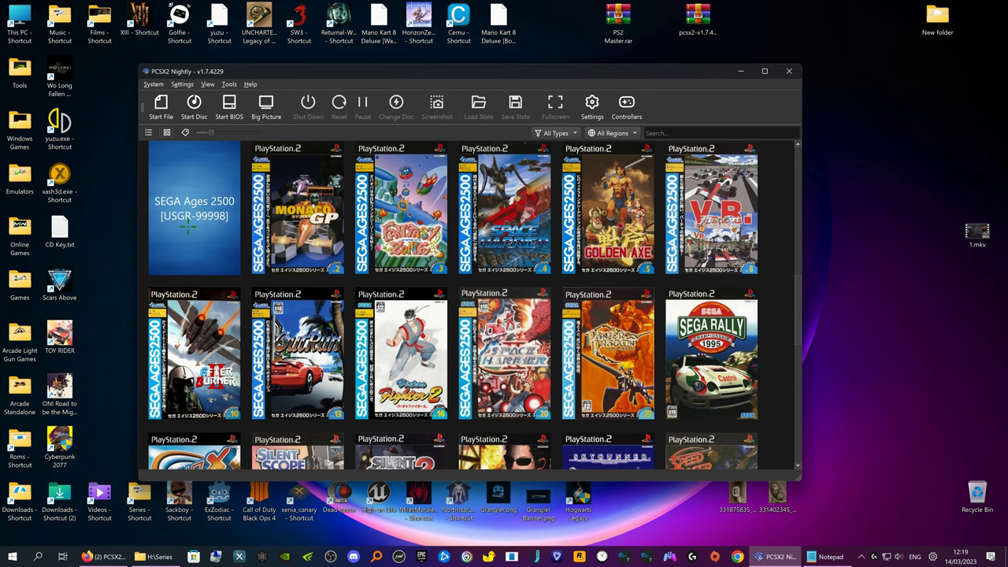
{"action": "scroll", "coordinate": [188, 226], "scroll_direction": "down", "scroll_amount": 7}
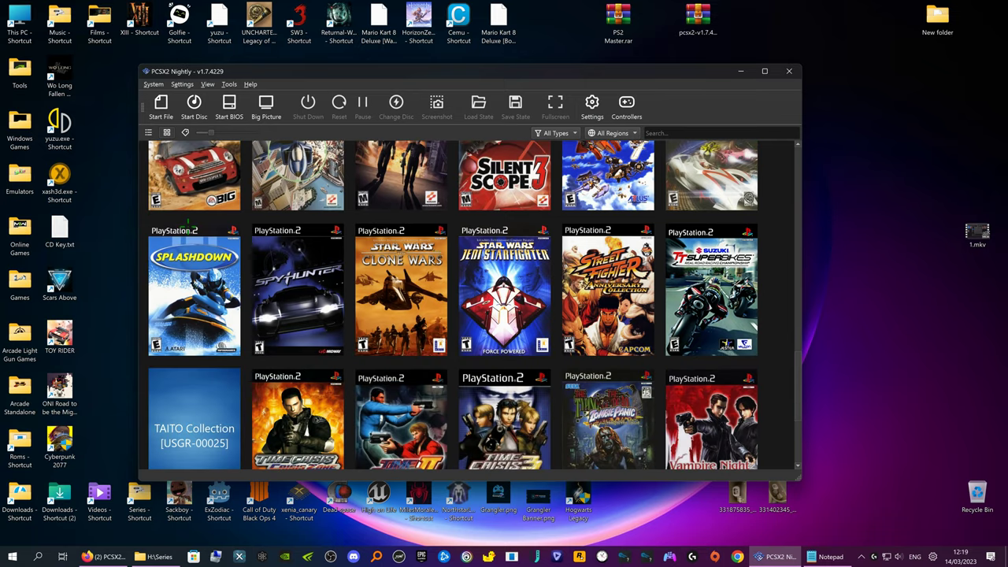
{"action": "scroll", "coordinate": [187, 225], "scroll_direction": "down", "scroll_amount": 2}
{"action": "scroll", "coordinate": [188, 224], "scroll_direction": "down", "scroll_amount": 2}
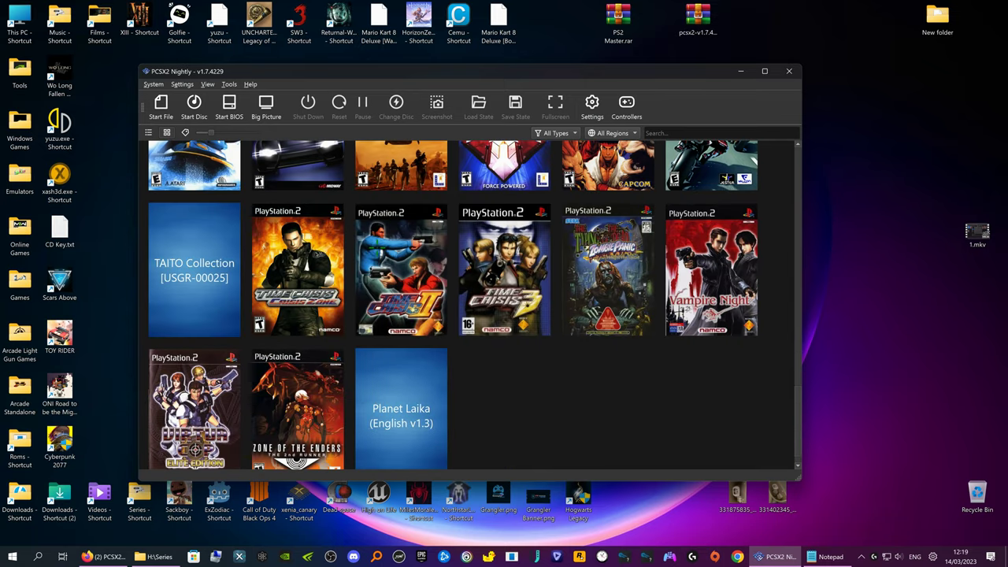
{"action": "scroll", "coordinate": [454, 305], "scroll_direction": "down", "scroll_amount": 1}
{"action": "scroll", "coordinate": [454, 305], "scroll_direction": "up", "scroll_amount": 15}
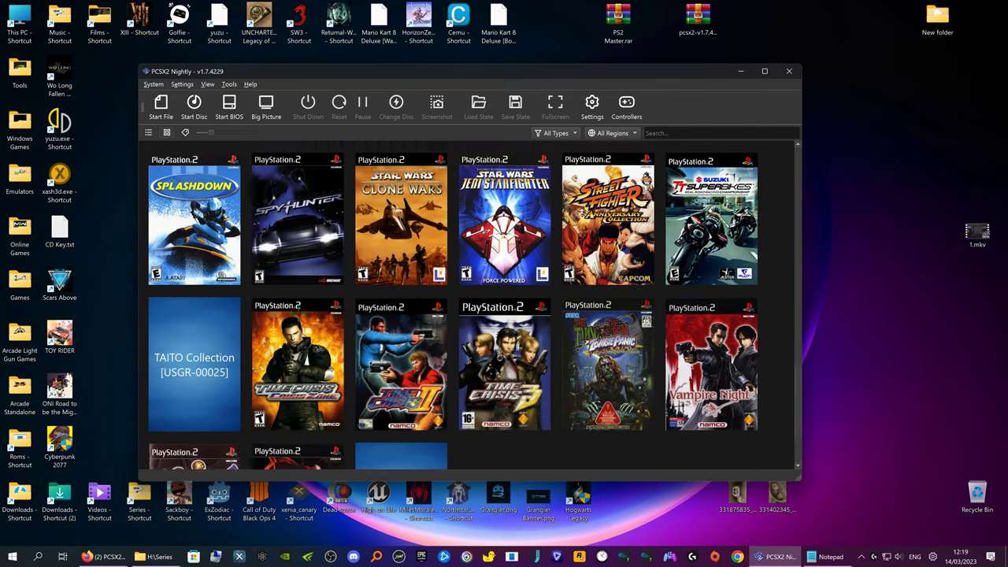
{"action": "scroll", "coordinate": [453, 305], "scroll_direction": "up", "scroll_amount": 2}
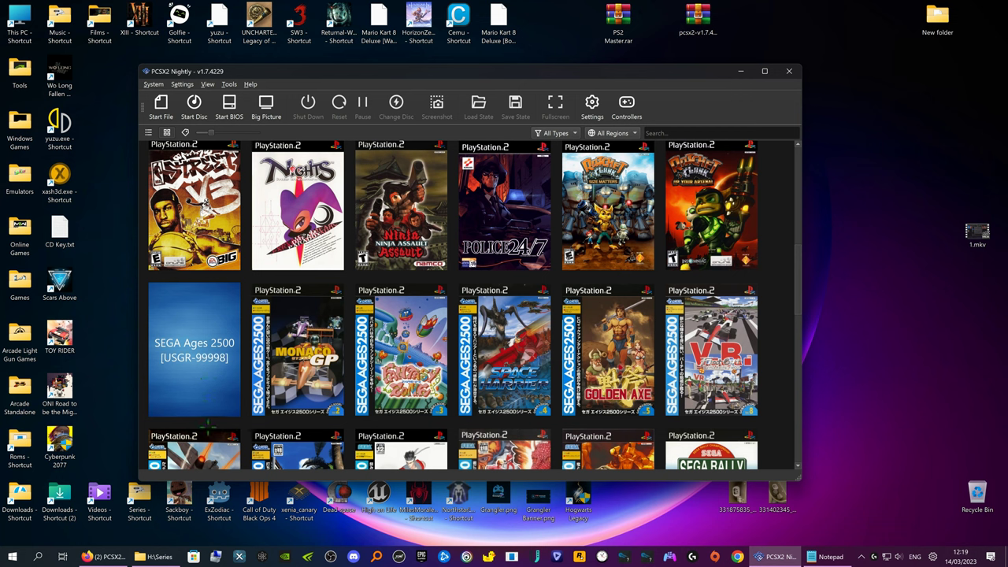
Switch to Firefox and search Google Images for usgr-99998.
{"action": "left_click", "coordinate": [101, 556]}
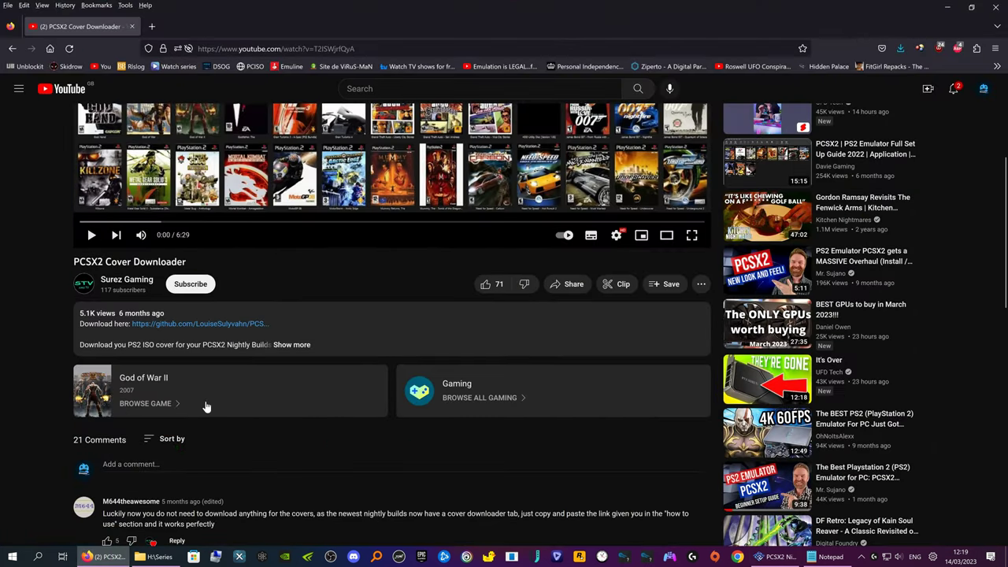
{"action": "left_click", "coordinate": [50, 48]}
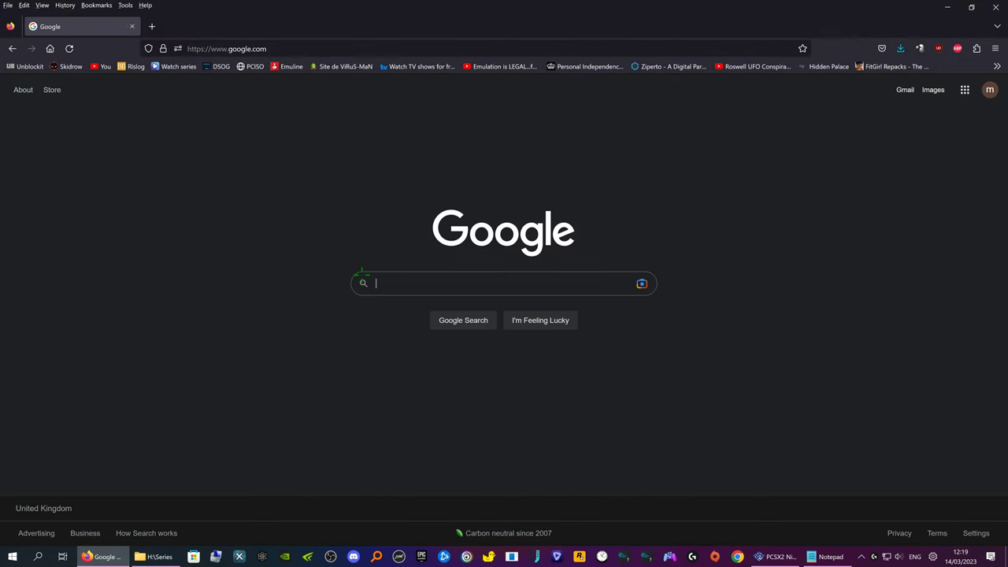
{"action": "type", "text": "usgr"}
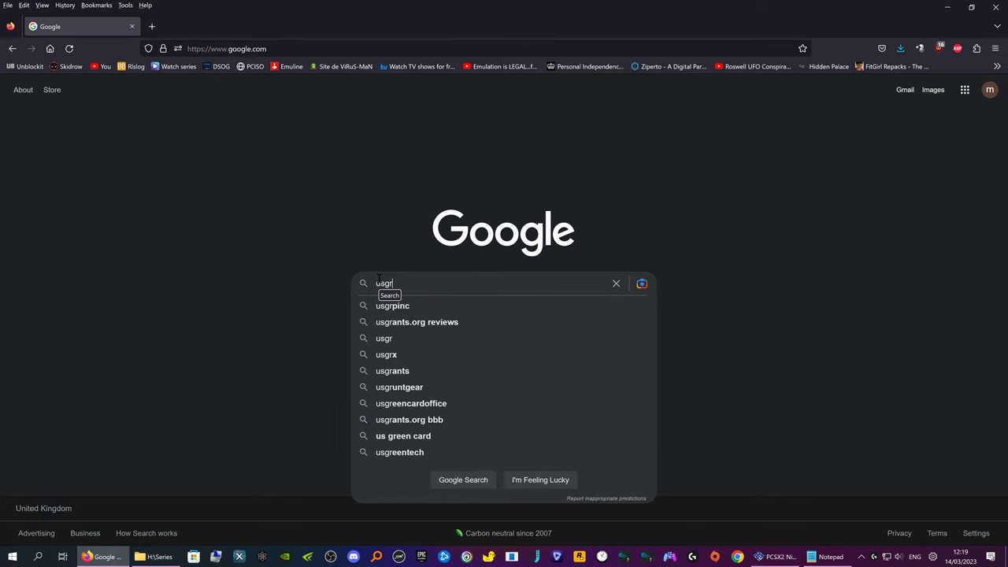
{"action": "type", "text": "="}
{"action": "key", "text": "BackSpace"}
{"action": "type", "text": "-999"}
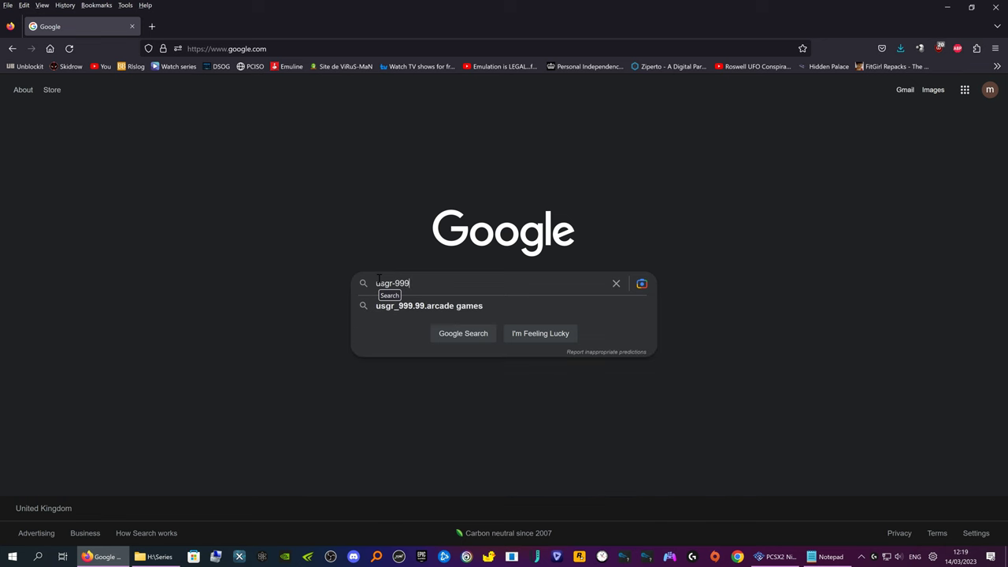
{"action": "type", "text": "98"}
{"action": "key", "text": "Return"}
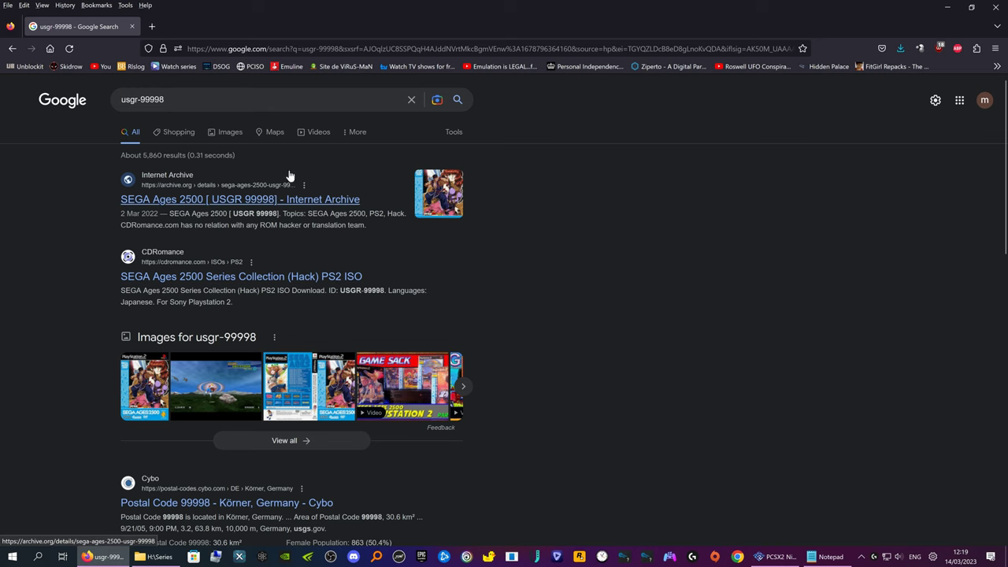
{"action": "left_click", "coordinate": [226, 136]}
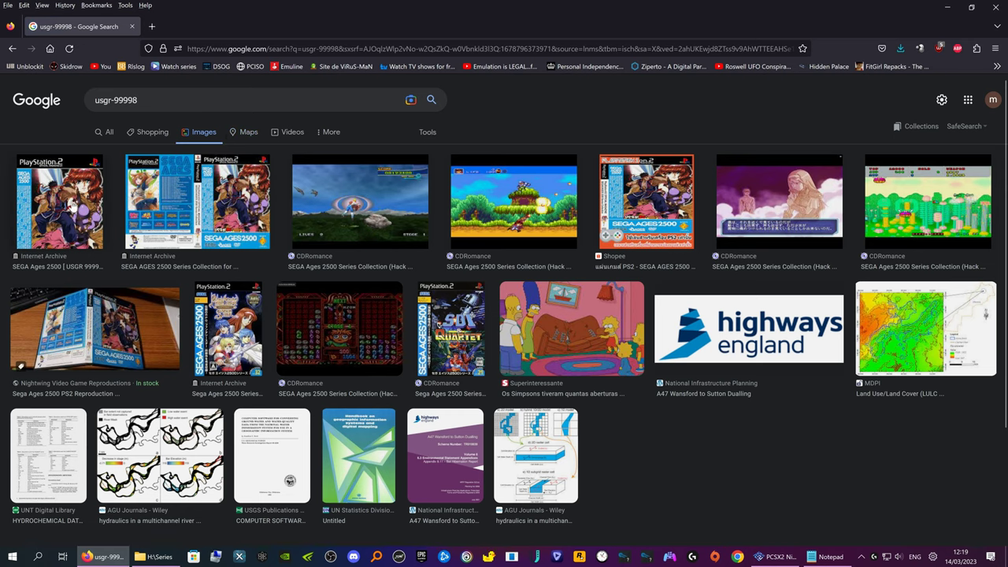
Preview the Internet Archive front cover of SEGA Ages 2500, check the related full-sleeve image and return to the front cover.
{"action": "left_click", "coordinate": [63, 204]}
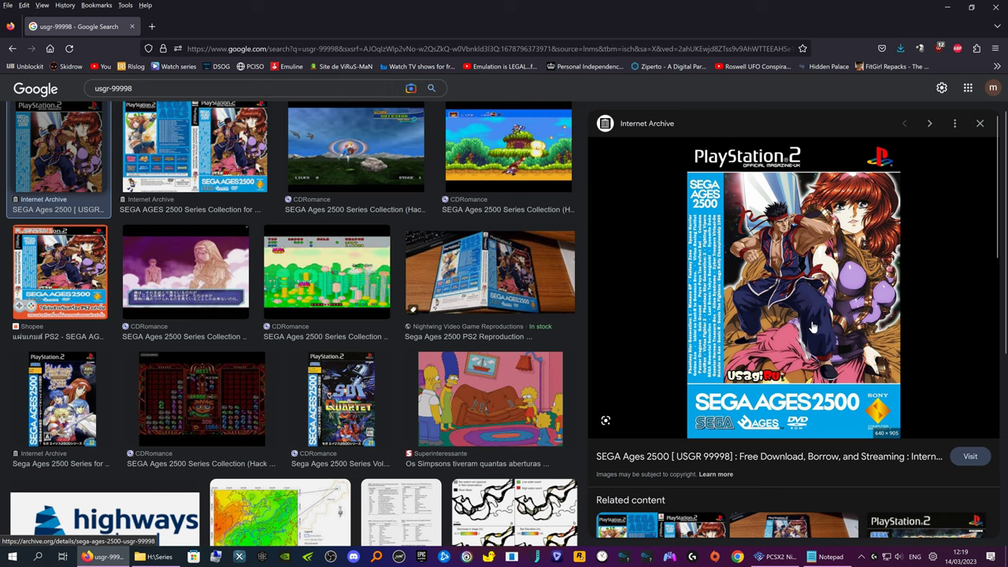
{"action": "scroll", "coordinate": [711, 254], "scroll_direction": "down", "scroll_amount": 4}
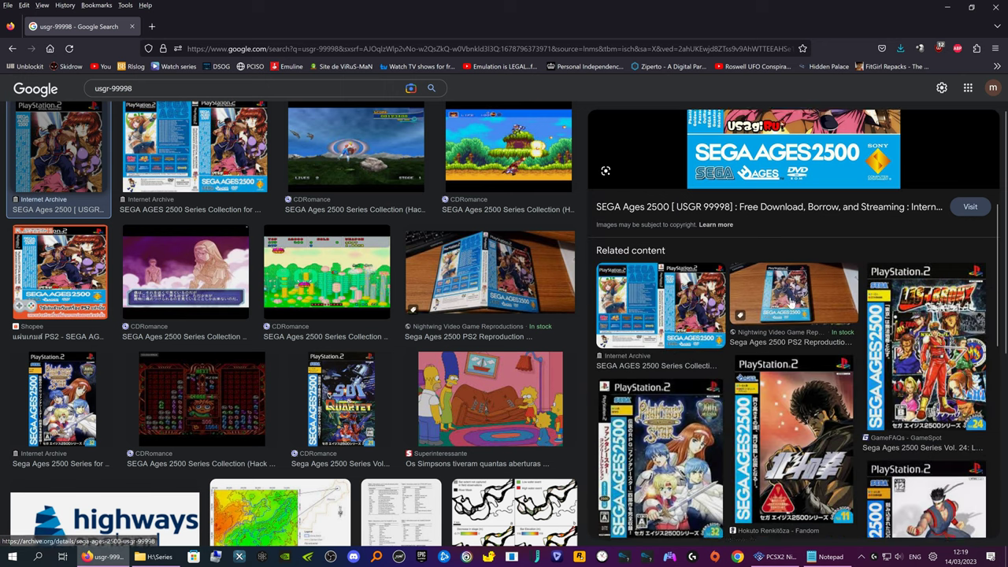
{"action": "scroll", "coordinate": [792, 302], "scroll_direction": "up", "scroll_amount": 4}
{"action": "scroll", "coordinate": [791, 302], "scroll_direction": "down", "scroll_amount": 3}
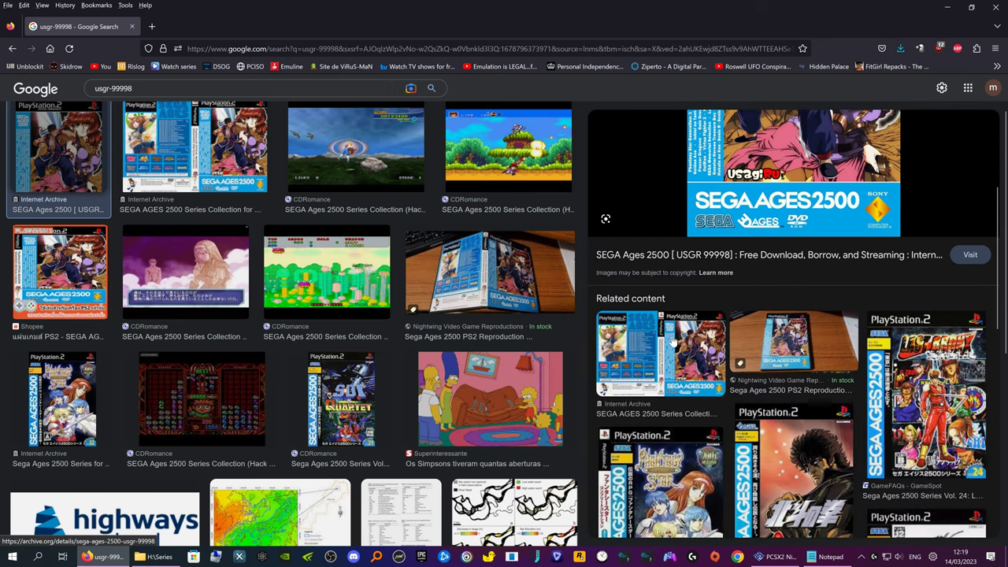
{"action": "left_click", "coordinate": [668, 347]}
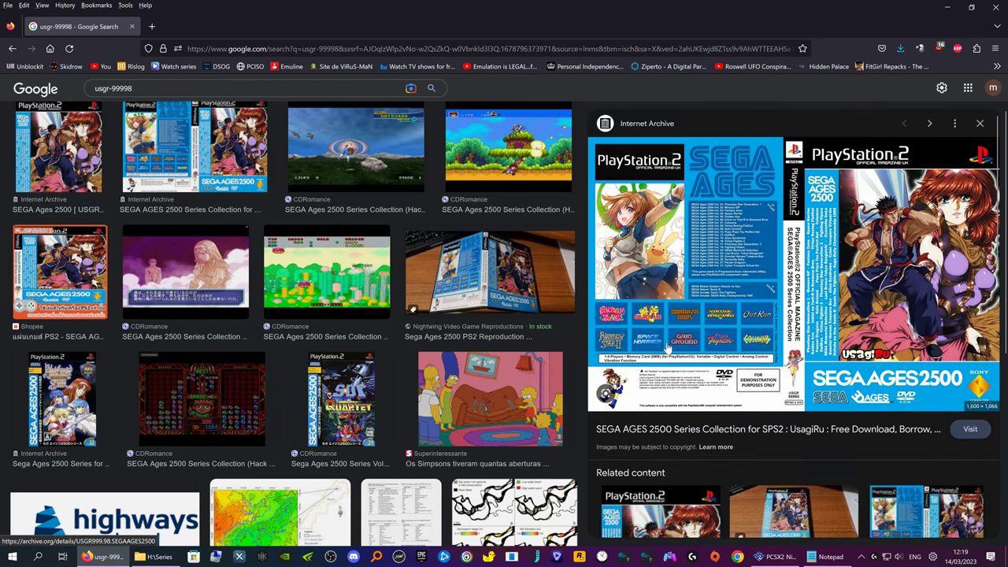
{"action": "key", "text": "alt+Left"}
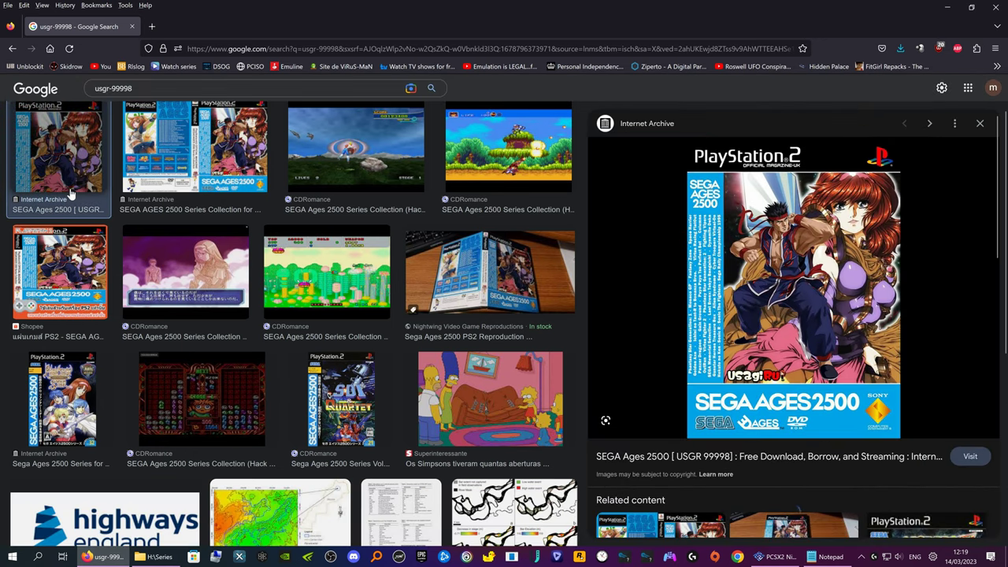
Save the previewed front cover to the Desktop as SEGA-Ages-2500-Series-Collection.jpg and return to PCSX2.
{"action": "left_click", "coordinate": [948, 7]}
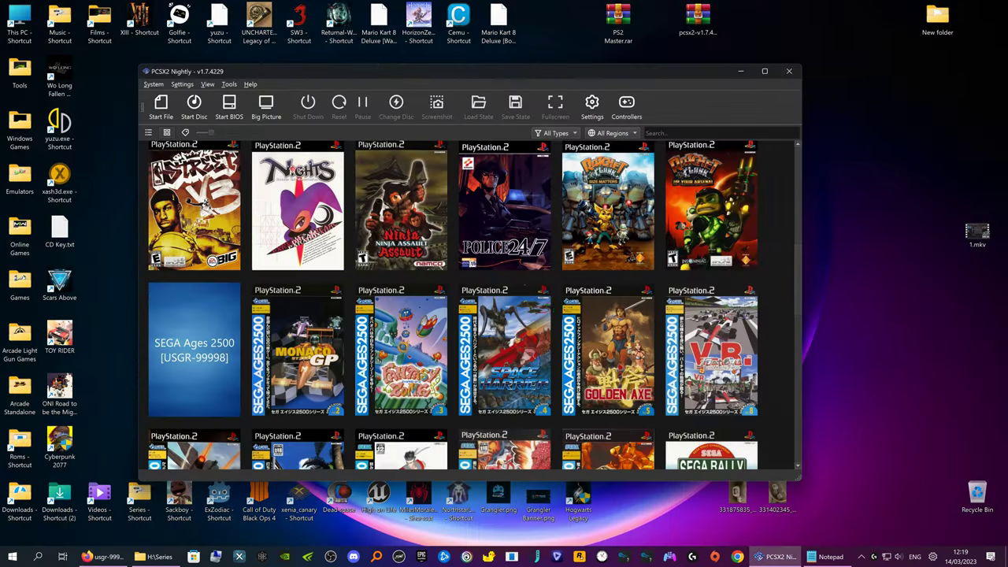
{"action": "left_click", "coordinate": [102, 556]}
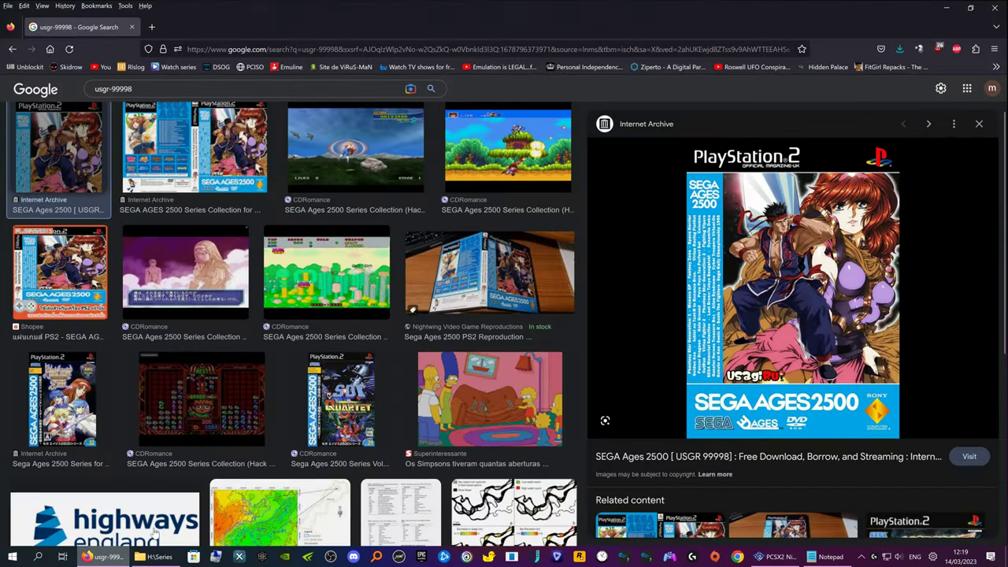
{"action": "right_click", "coordinate": [797, 288]}
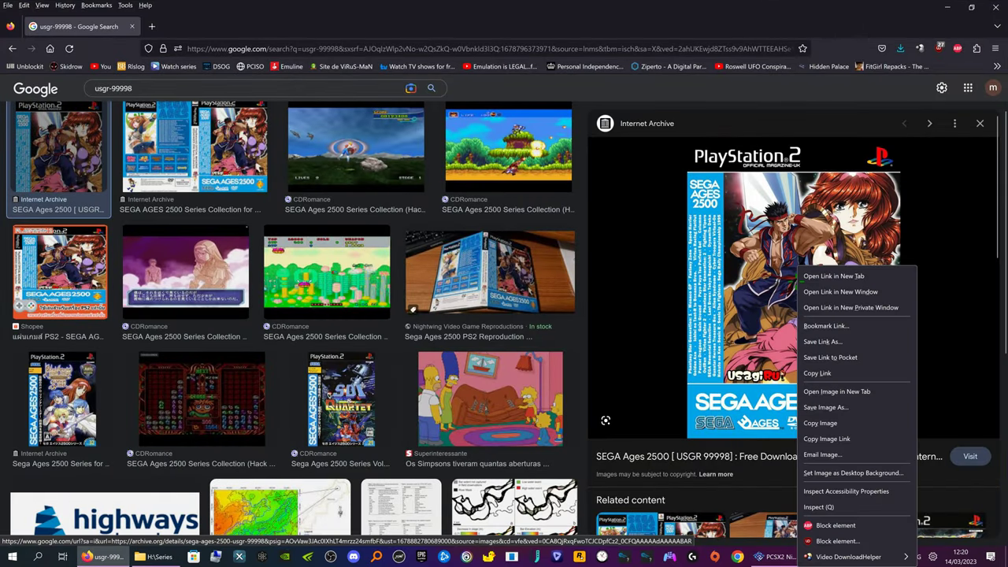
{"action": "left_click", "coordinate": [824, 408]}
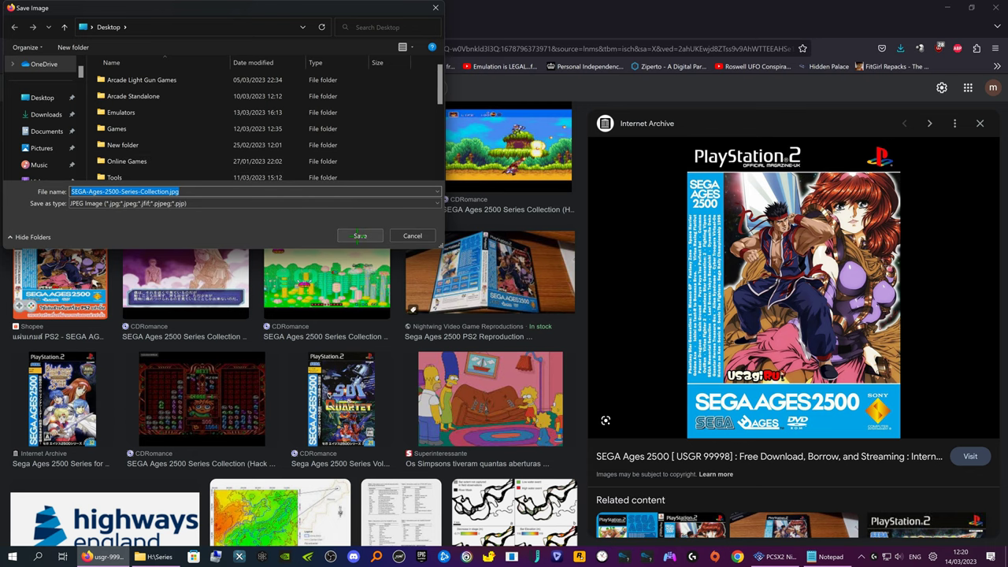
{"action": "left_click", "coordinate": [359, 237]}
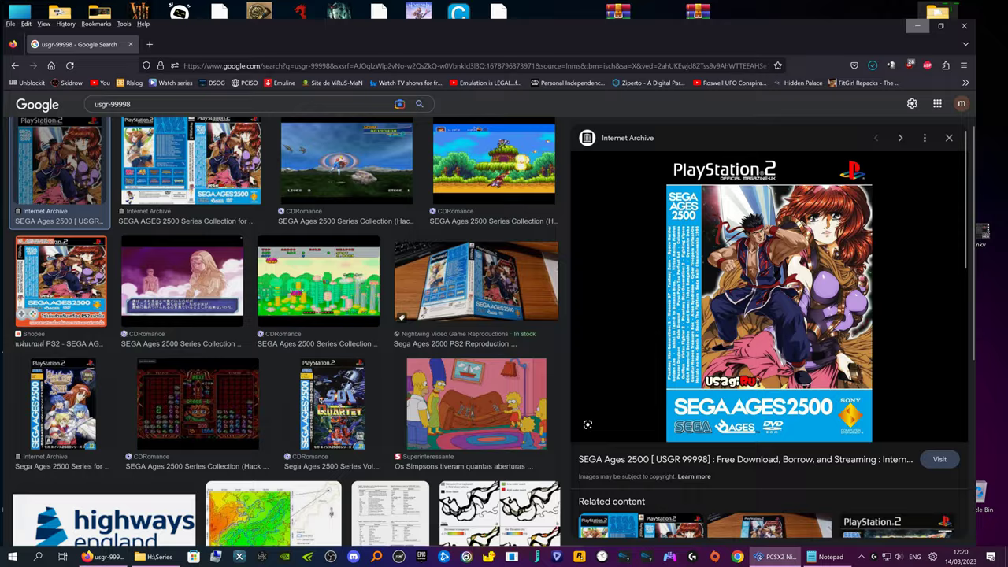
{"action": "left_click", "coordinate": [947, 6]}
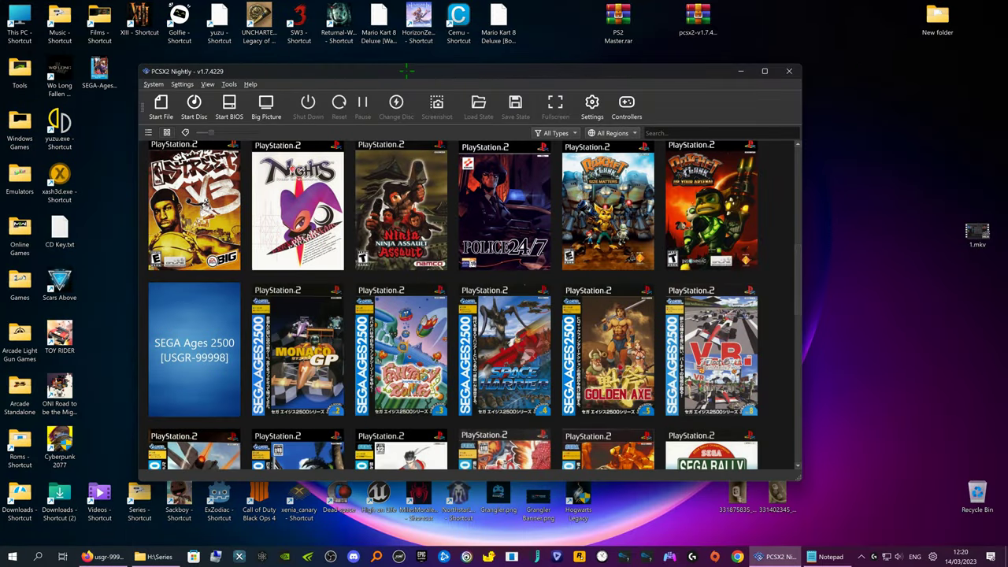
Move the PCSX2 window off the pcsx2-qt.exe desktop shortcut and open that shortcut's file location.
{"action": "left_click_drag", "start_coordinate": [406, 70], "coordinate": [509, 59]}
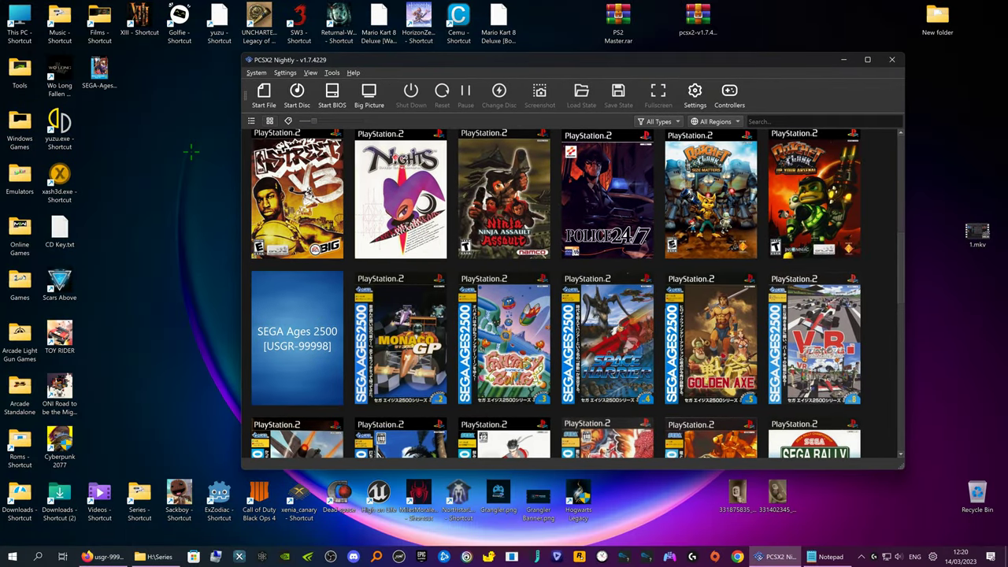
{"action": "left_click_drag", "start_coordinate": [379, 60], "coordinate": [488, 76]}
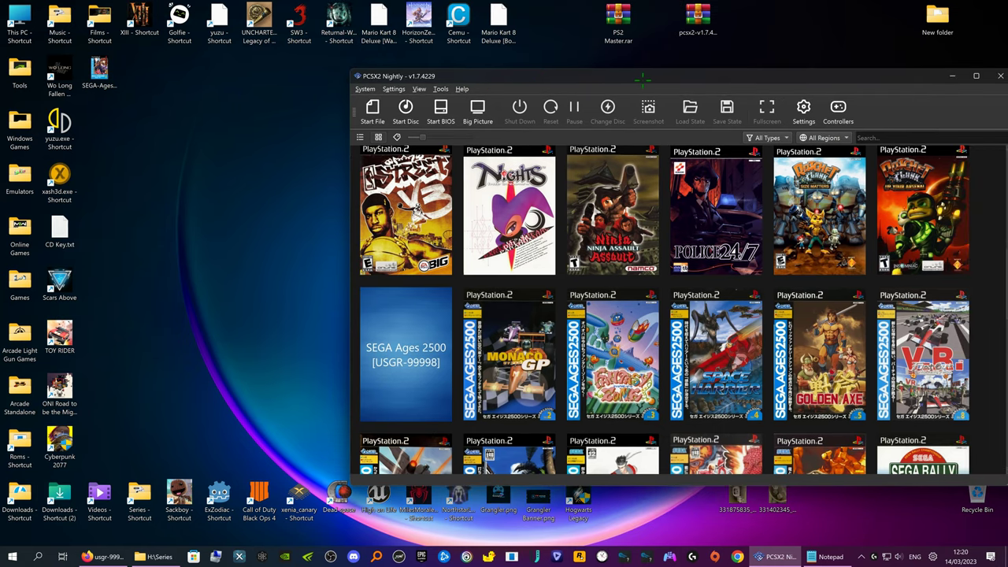
{"action": "left_click_drag", "start_coordinate": [642, 79], "coordinate": [536, 332]}
{"action": "right_click", "coordinate": [463, 230]}
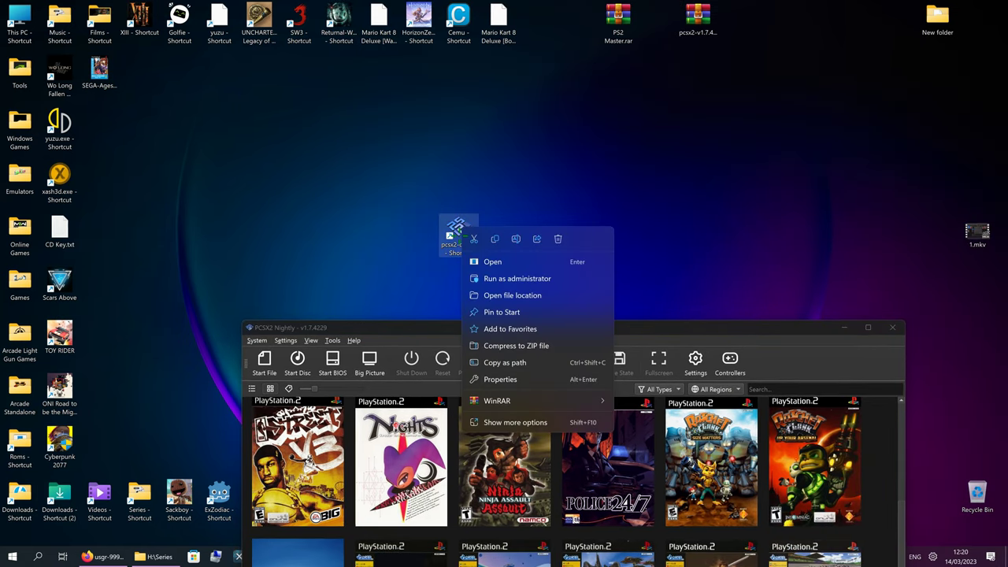
{"action": "left_click", "coordinate": [501, 379]}
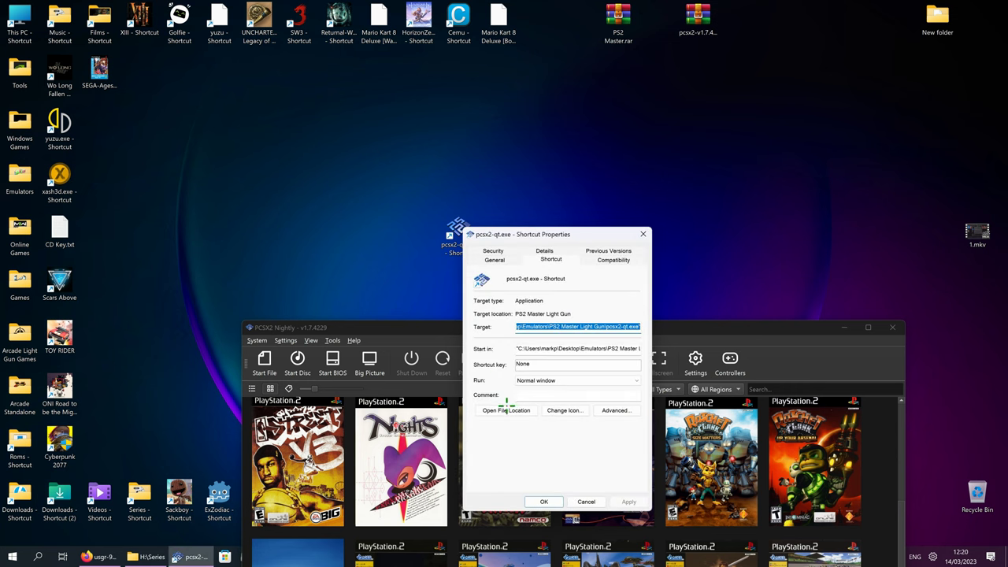
{"action": "left_click", "coordinate": [509, 411]}
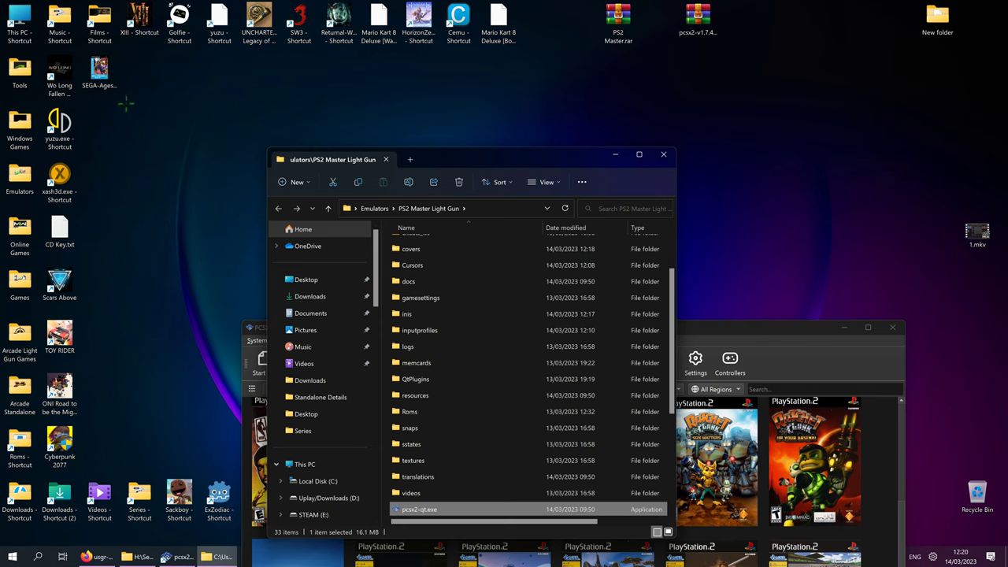
Move the saved SEGA Ages cover image from the desktop into the emulator's covers folder and bring the PCSX2 window back up.
{"action": "left_click_drag", "start_coordinate": [99, 71], "coordinate": [472, 297]}
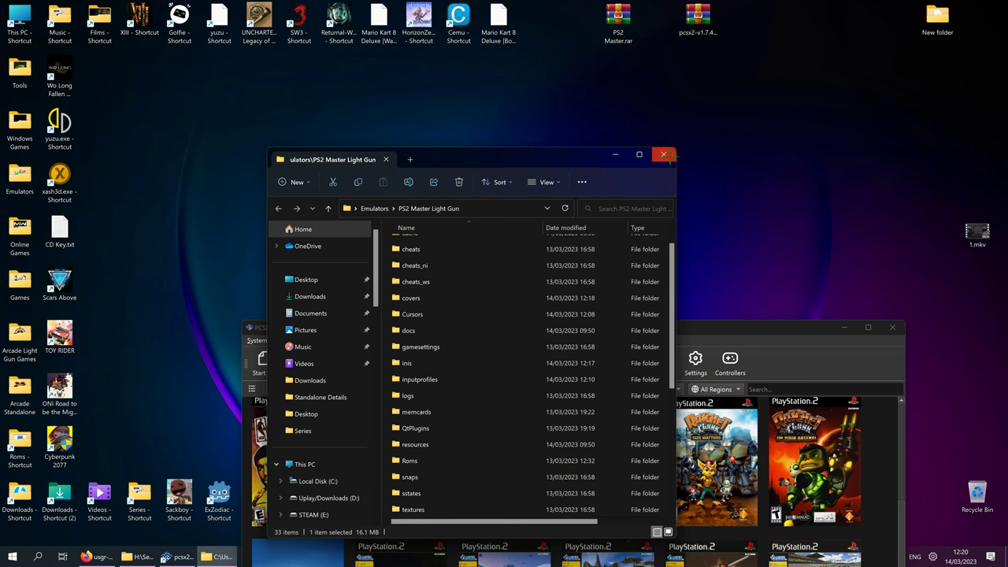
{"action": "left_click", "coordinate": [663, 154]}
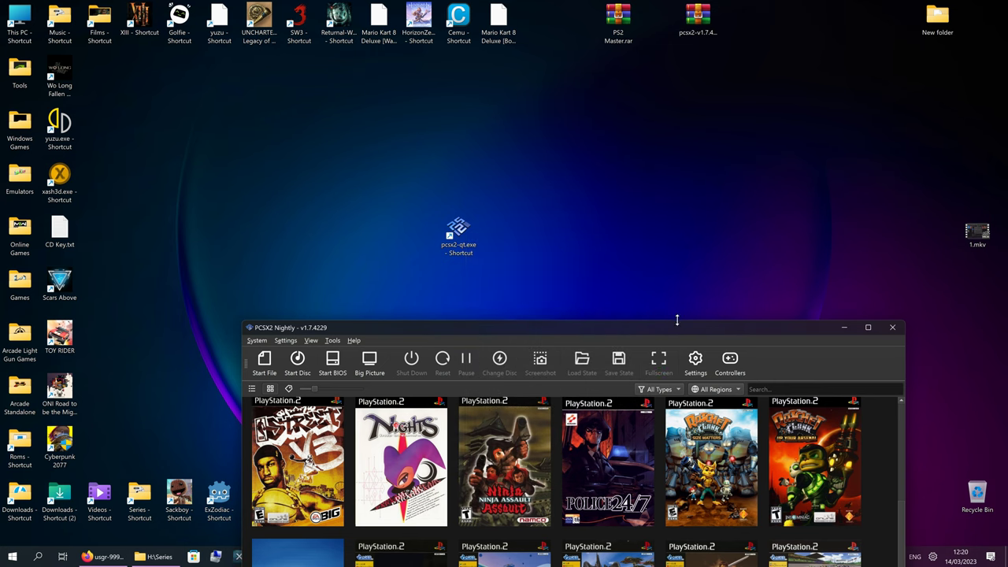
{"action": "left_click_drag", "start_coordinate": [678, 326], "coordinate": [639, 111]}
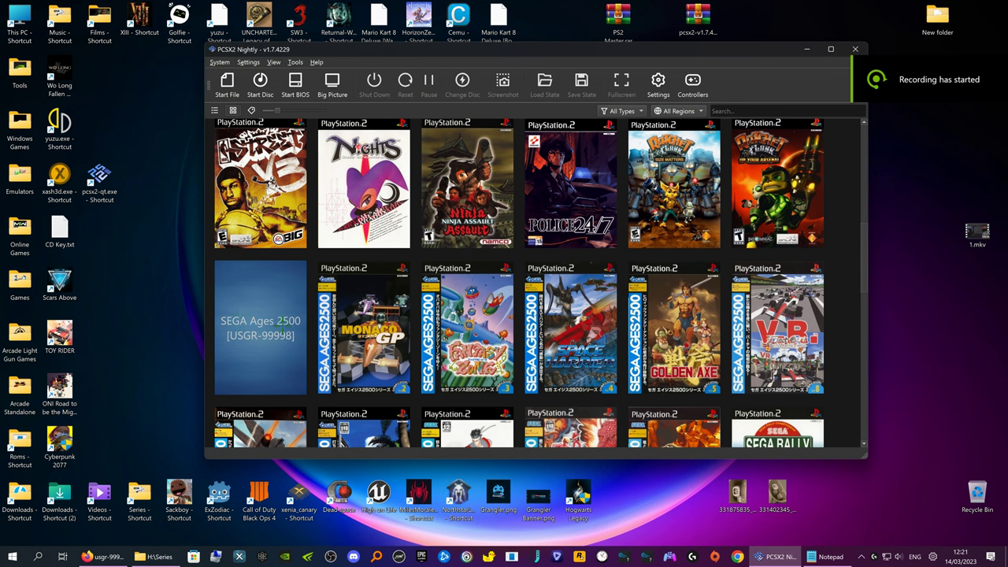
Start setting a cover image for SEGA Ages 2500 and browse to the covers folder in Desktop > Emulators > PS2 Master Light Gun.
{"action": "right_click", "coordinate": [258, 316]}
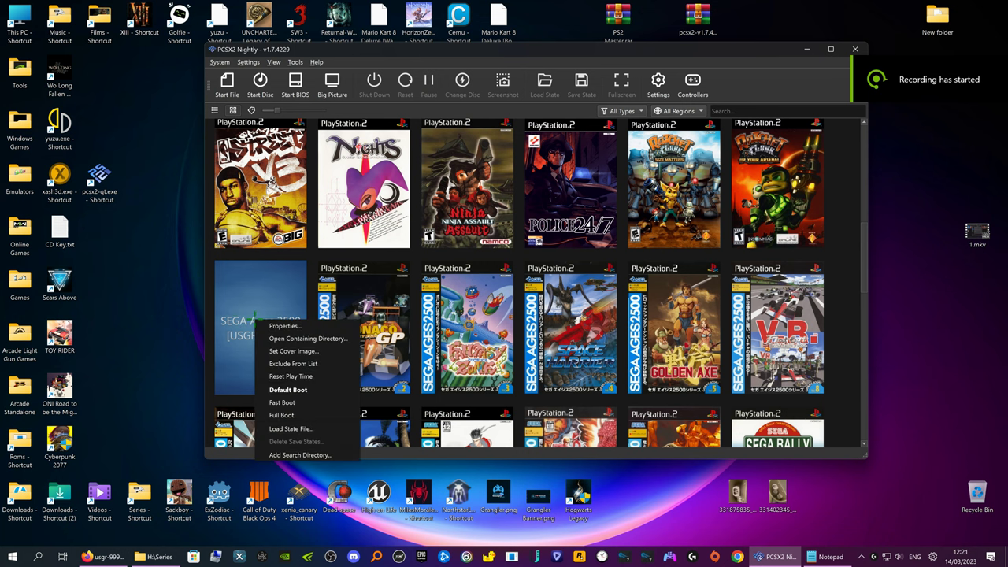
{"action": "left_click", "coordinate": [293, 351]}
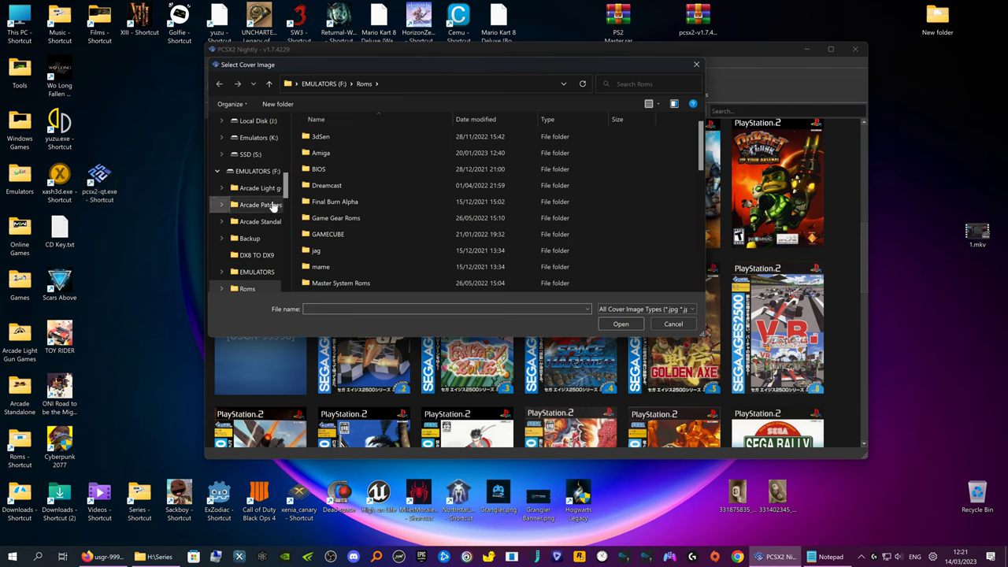
{"action": "scroll", "coordinate": [275, 209], "scroll_direction": "up", "scroll_amount": 6}
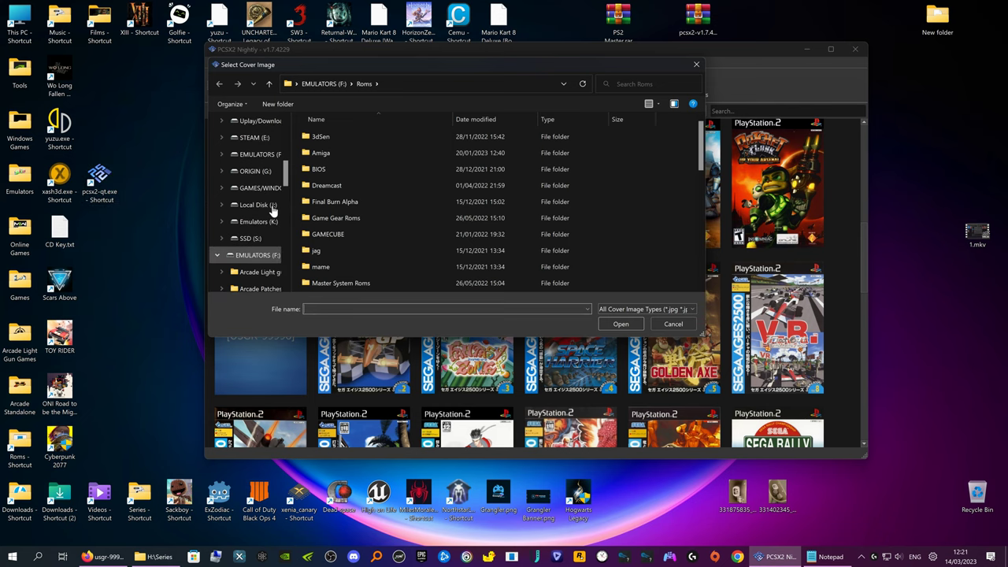
{"action": "left_click", "coordinate": [247, 138]}
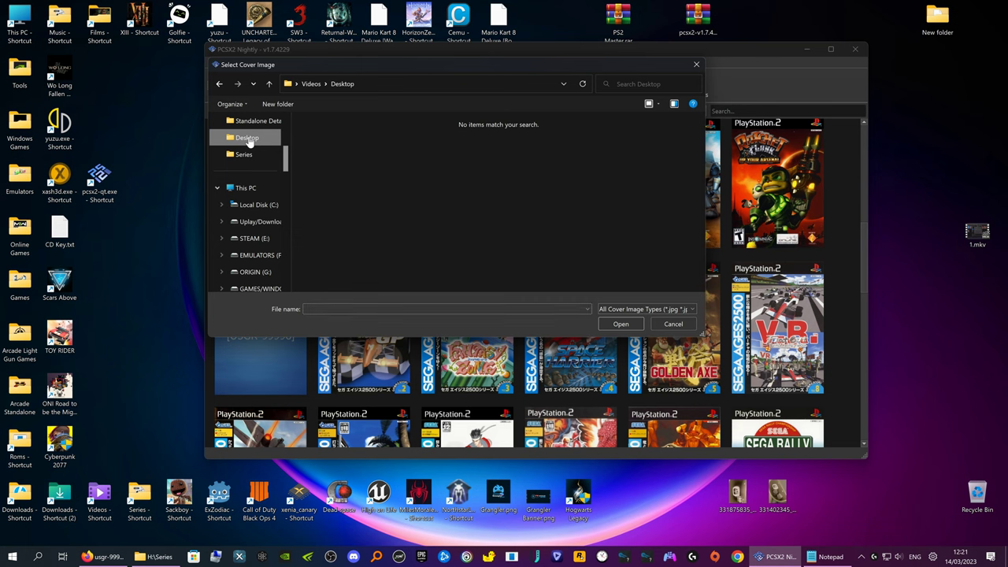
{"action": "scroll", "coordinate": [258, 165], "scroll_direction": "up", "scroll_amount": 3}
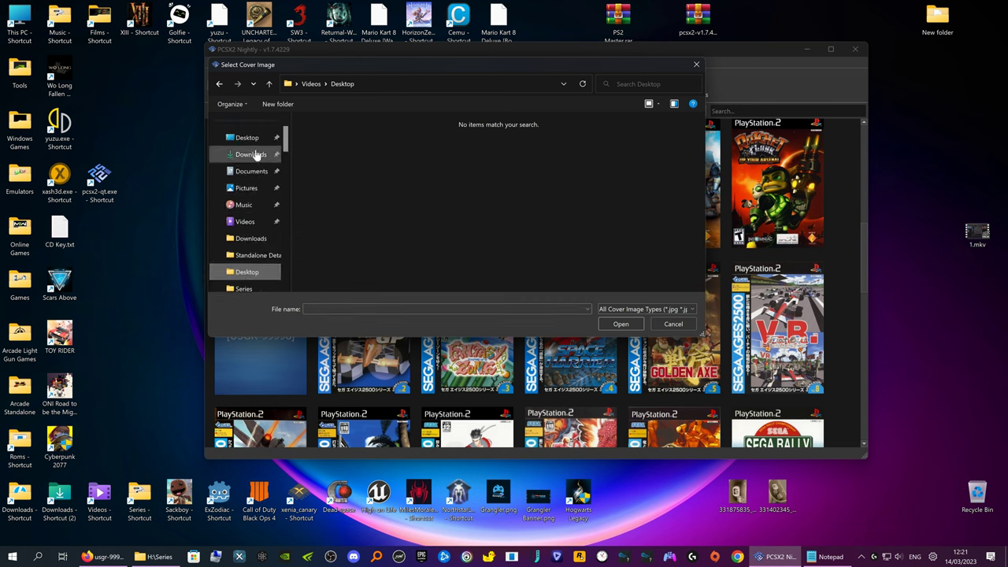
{"action": "left_click", "coordinate": [249, 138]}
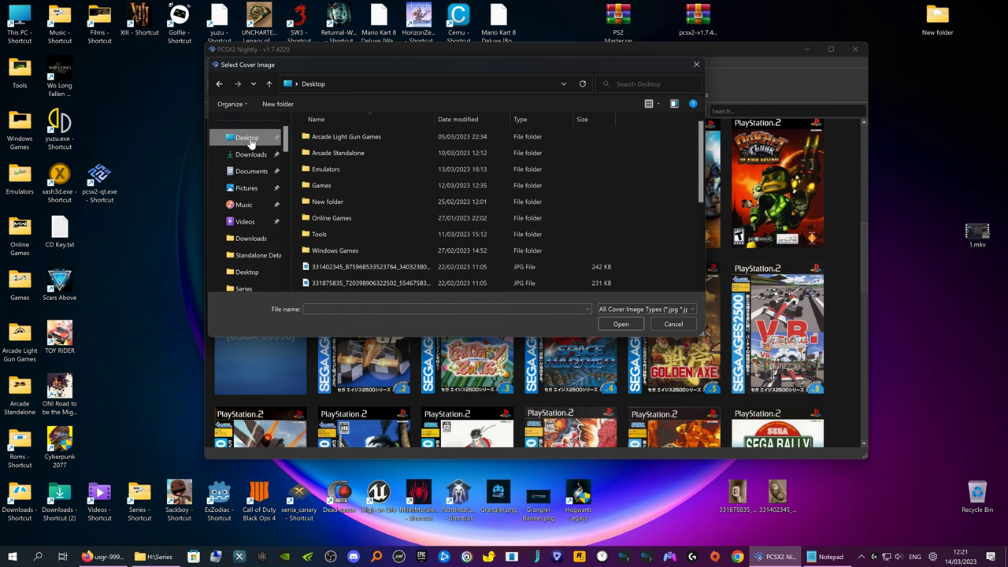
{"action": "double_click", "coordinate": [357, 169]}
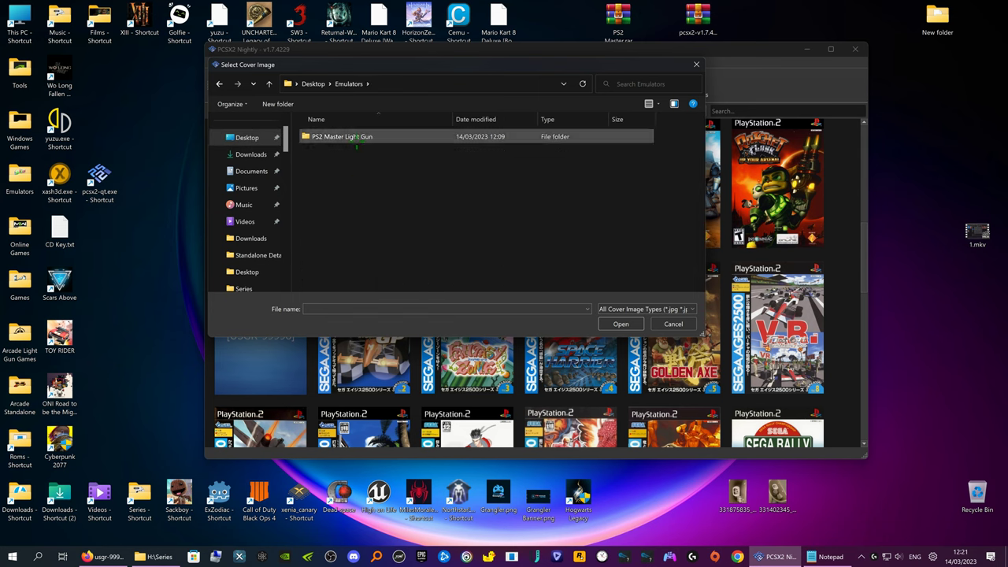
{"action": "double_click", "coordinate": [355, 137]}
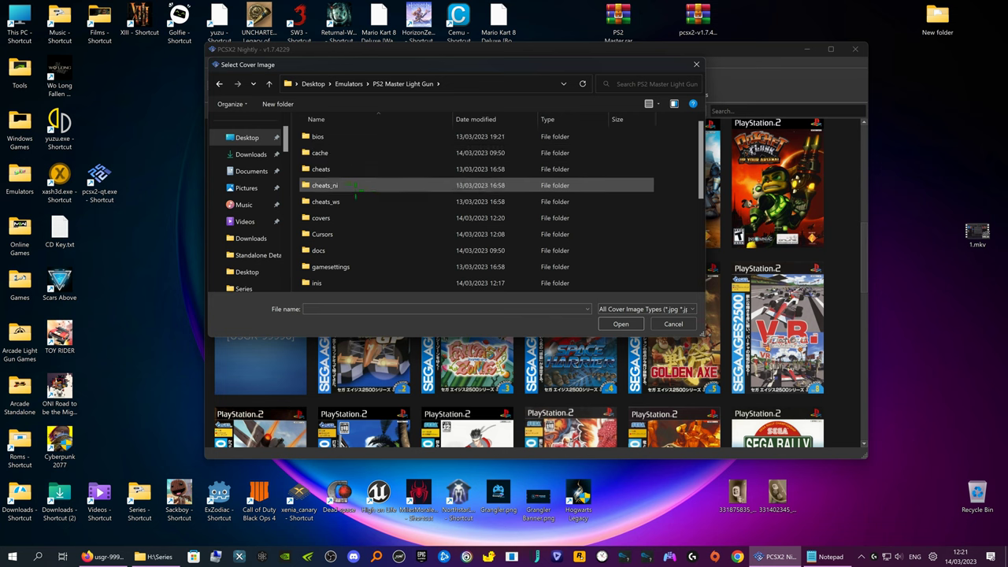
{"action": "double_click", "coordinate": [355, 216]}
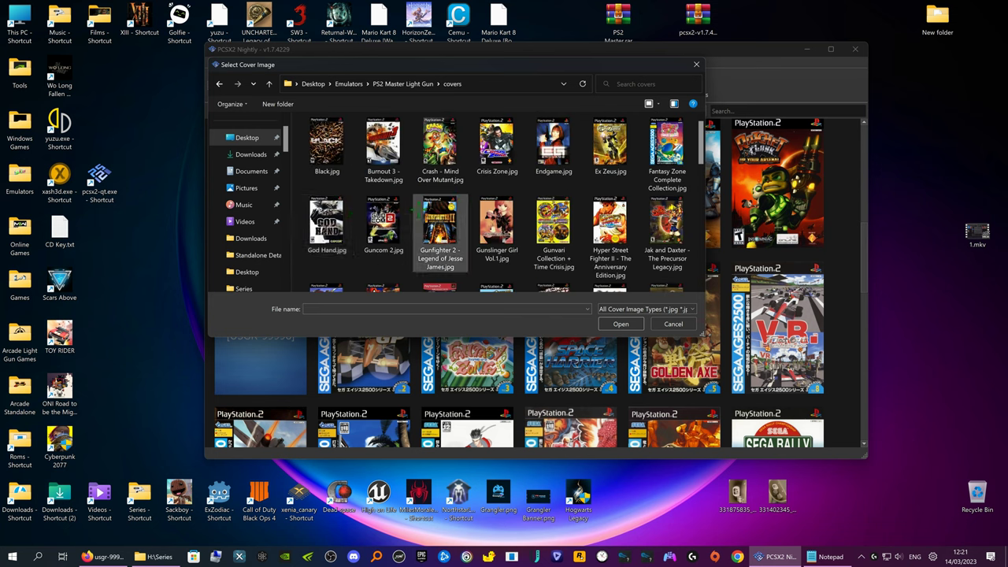
Try to find the SEGA Ages cover by entering "u" as the file name and as the covers folder search term.
{"action": "left_click", "coordinate": [386, 310]}
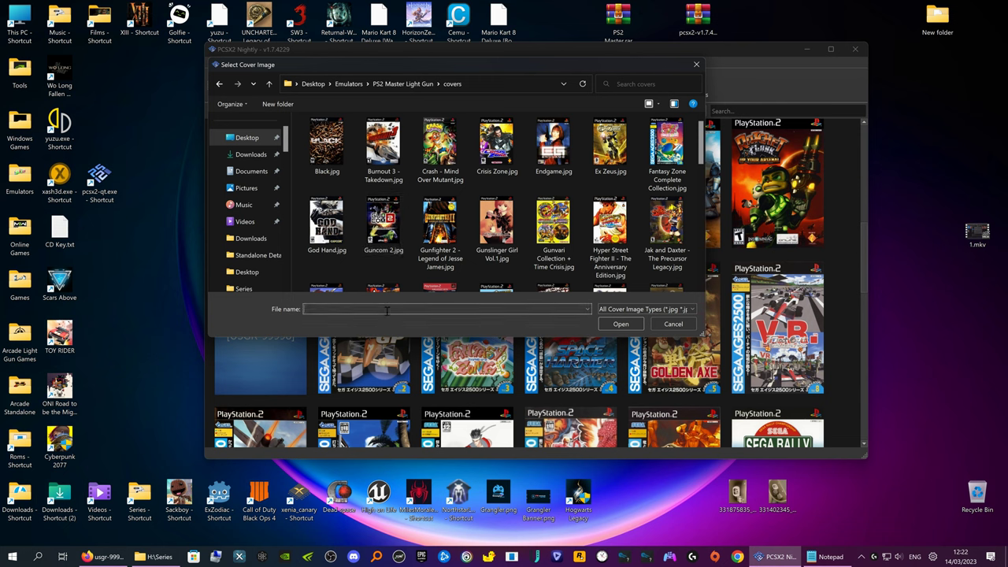
{"action": "type", "text": "u"}
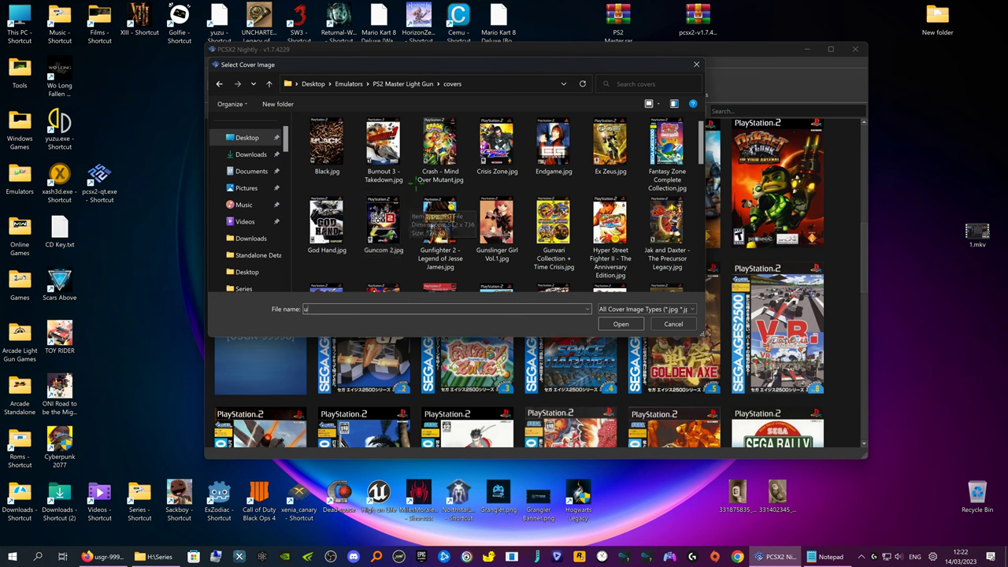
{"action": "left_click", "coordinate": [630, 84]}
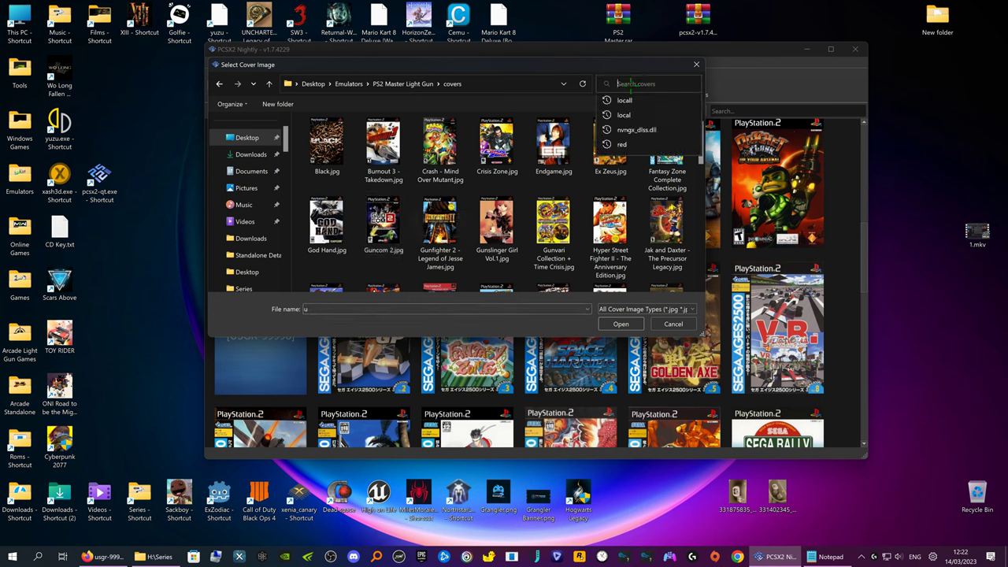
{"action": "type", "text": "u"}
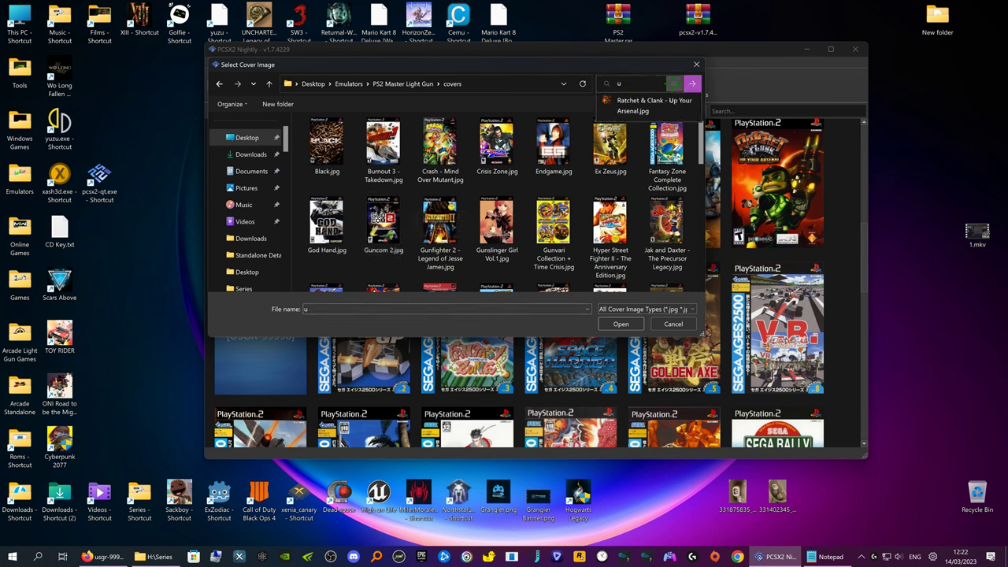
{"action": "scroll", "coordinate": [551, 174], "scroll_direction": "down", "scroll_amount": 2}
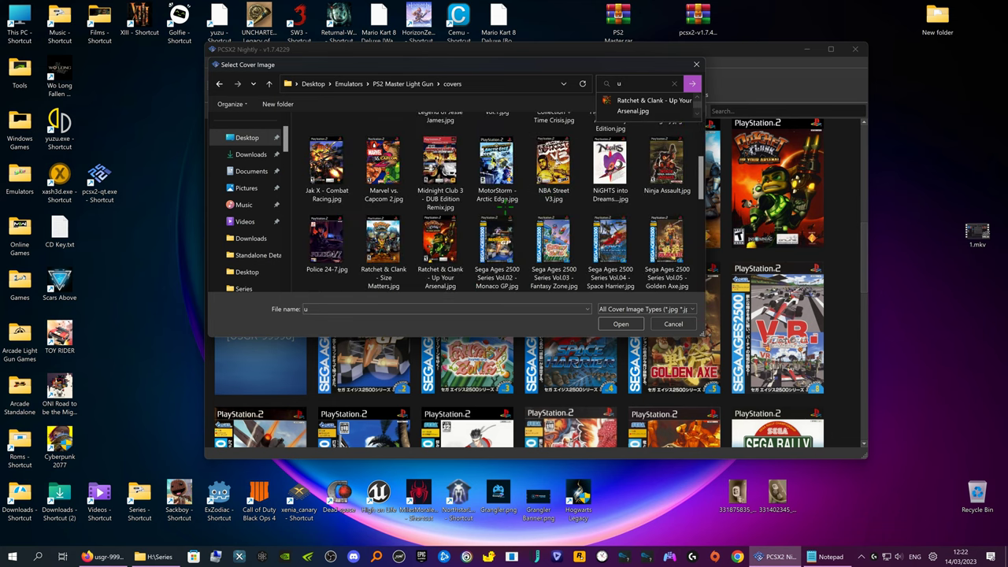
Copy the search term usgr-99998 from the Google image search in the browser and return to the cover image selection.
{"action": "left_click", "coordinate": [106, 556]}
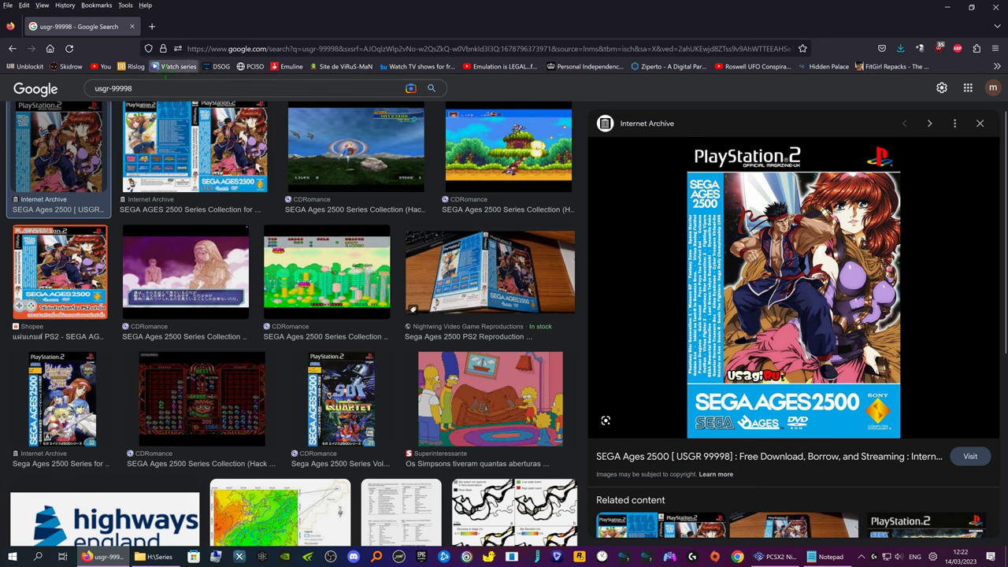
{"action": "left_click", "coordinate": [64, 85]}
{"action": "key", "text": "ctrl+c"}
{"action": "right_click", "coordinate": [128, 87]}
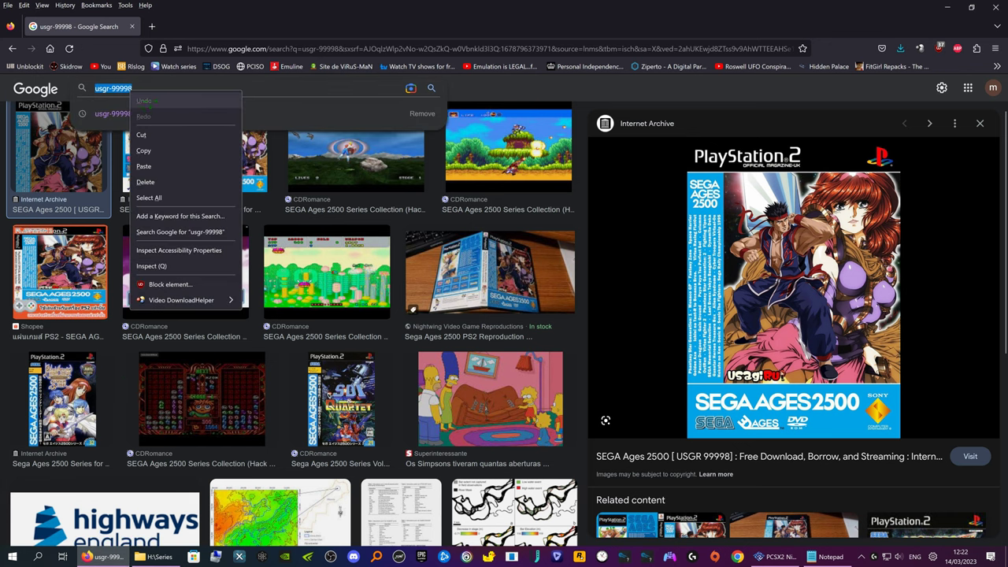
{"action": "left_click", "coordinate": [170, 157]}
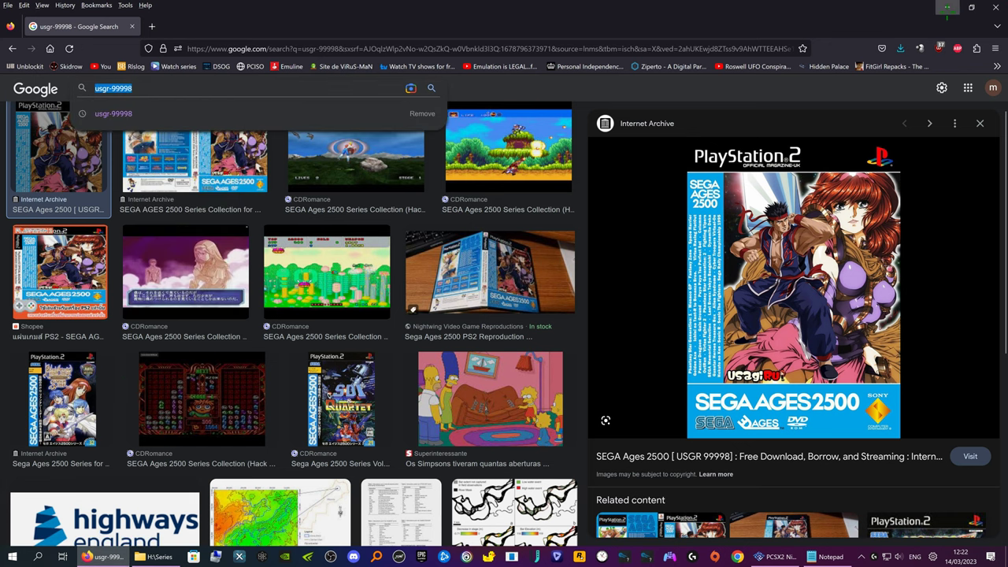
{"action": "left_click", "coordinate": [948, 7]}
Try usgr-99998 as the file name and as the search term for the covers folder, and go back to the folder listing.
{"action": "left_click", "coordinate": [315, 309]}
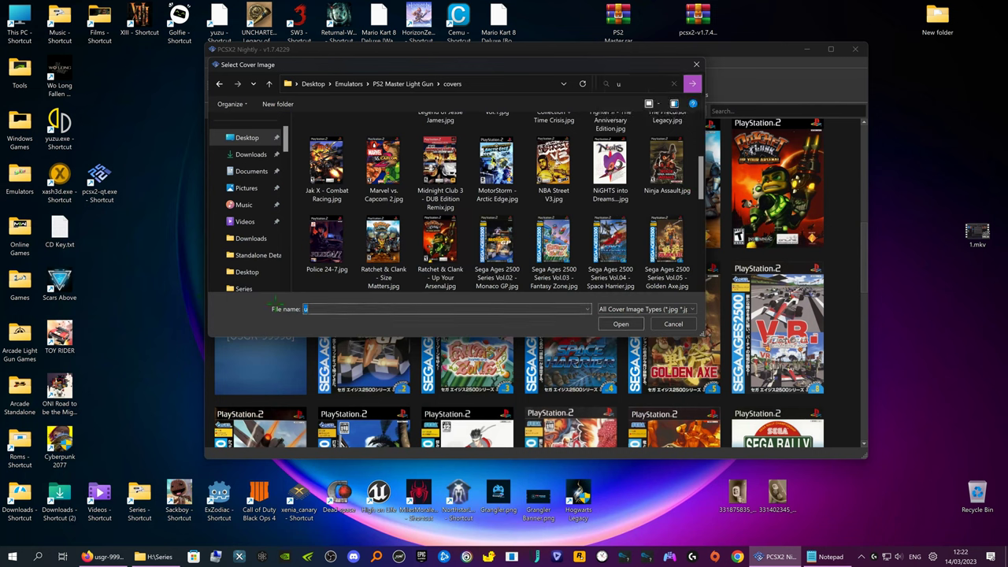
{"action": "left_click", "coordinate": [308, 310]}
{"action": "double_click", "coordinate": [306, 309]}
{"action": "right_click", "coordinate": [305, 310]}
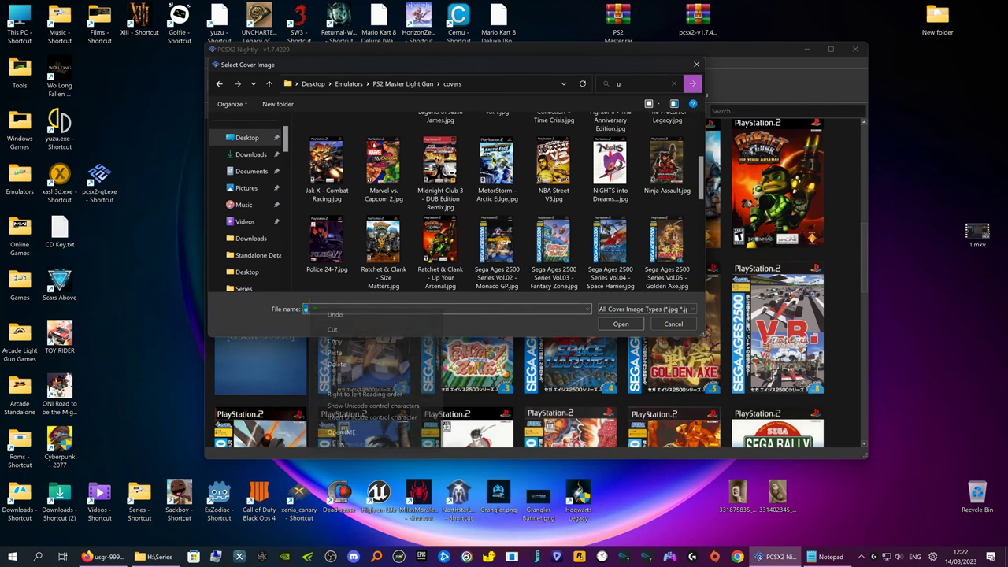
{"action": "left_click", "coordinate": [331, 370]}
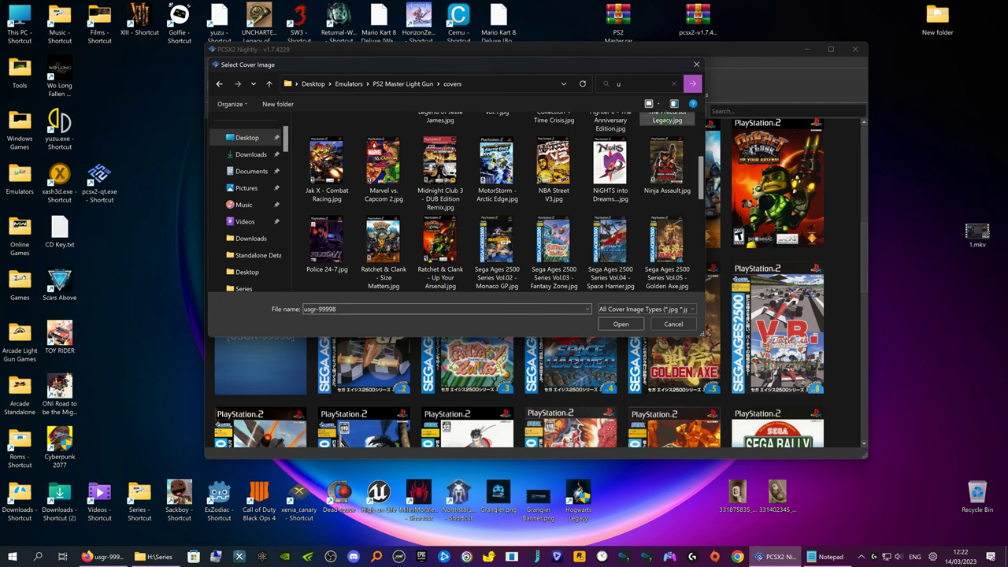
{"action": "left_click", "coordinate": [639, 84]}
{"action": "right_click", "coordinate": [640, 83]}
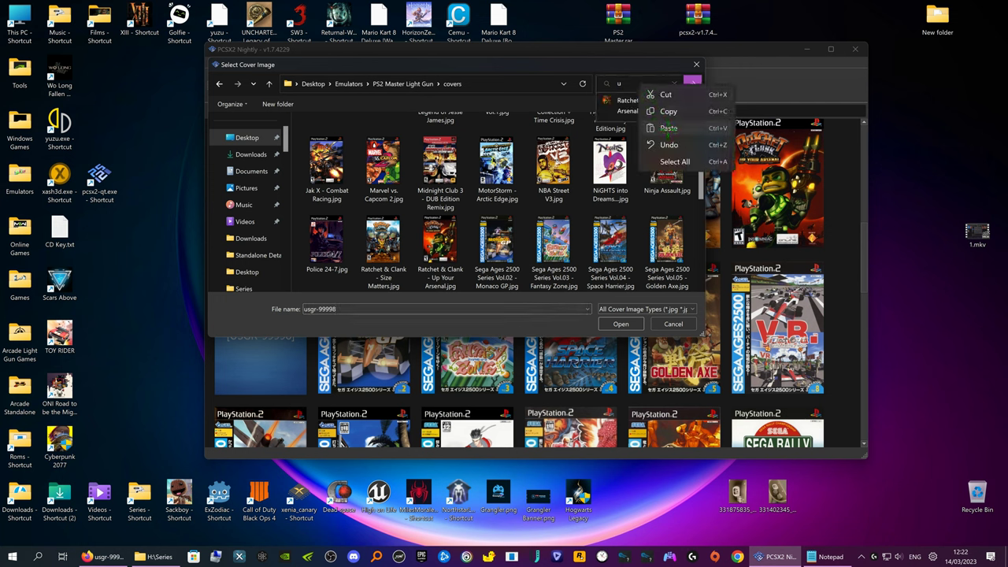
{"action": "left_click", "coordinate": [669, 129]}
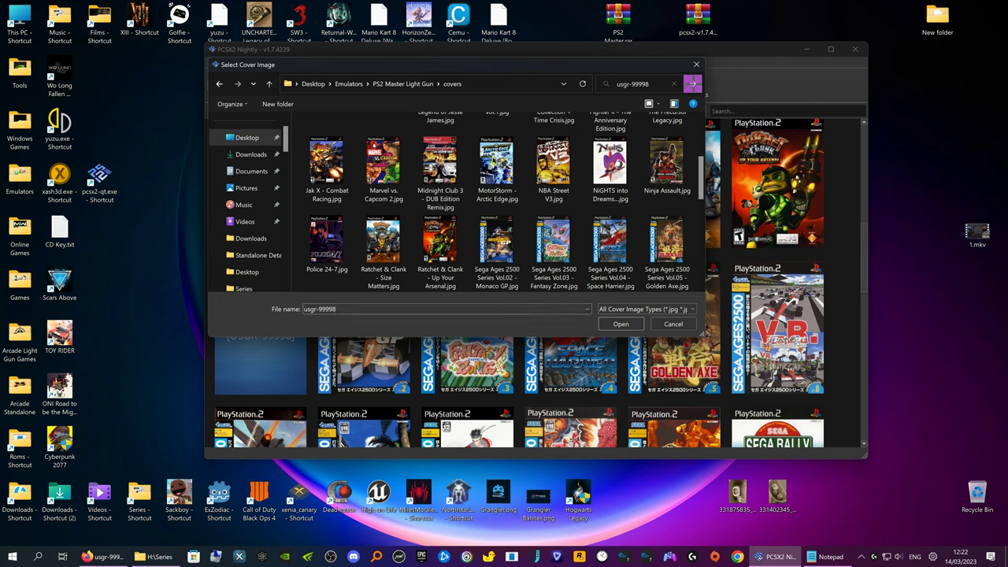
{"action": "left_click", "coordinate": [219, 83]}
Set SEGA-Ages-2500-Series-Collection.jpg from the covers folder as the cover of SEGA Ages 2500.
{"action": "scroll", "coordinate": [498, 193], "scroll_direction": "down", "scroll_amount": 2}
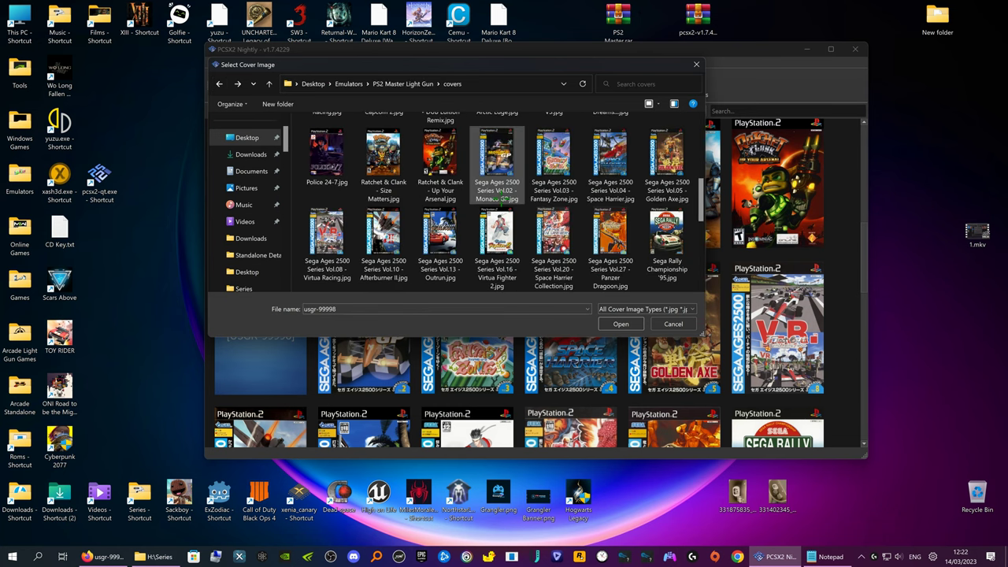
{"action": "scroll", "coordinate": [498, 196], "scroll_direction": "down", "scroll_amount": 1}
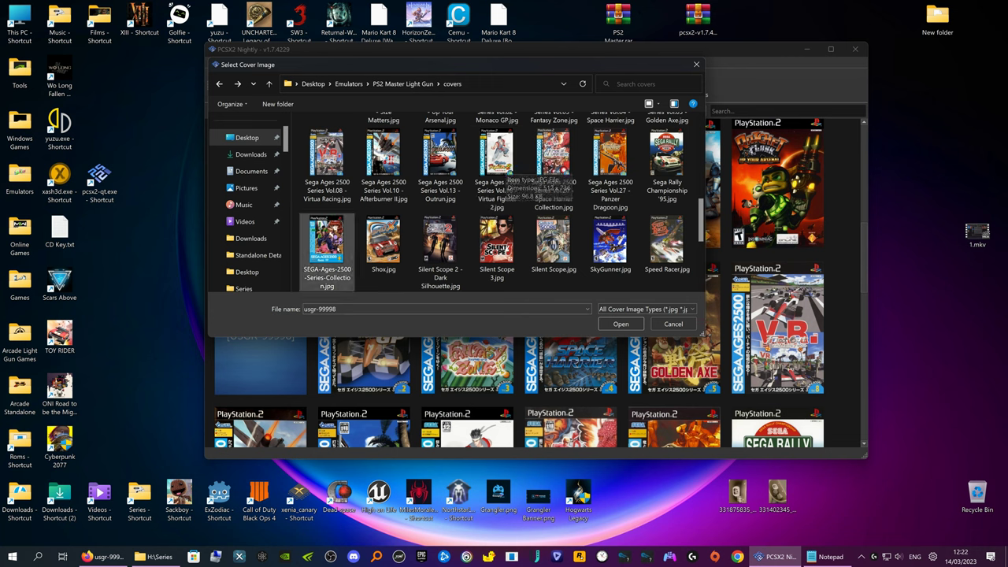
{"action": "left_click", "coordinate": [324, 236]}
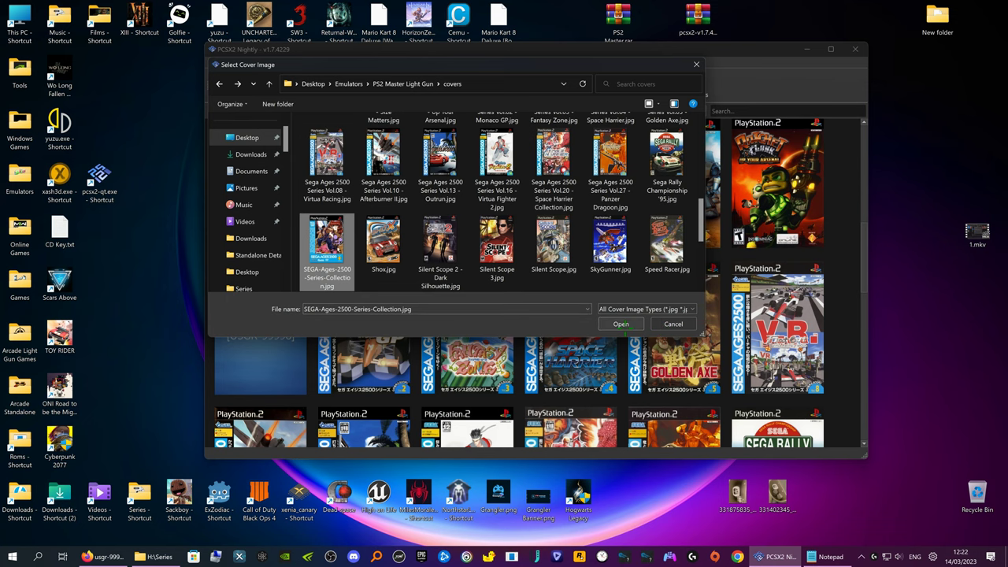
{"action": "left_click", "coordinate": [619, 325]}
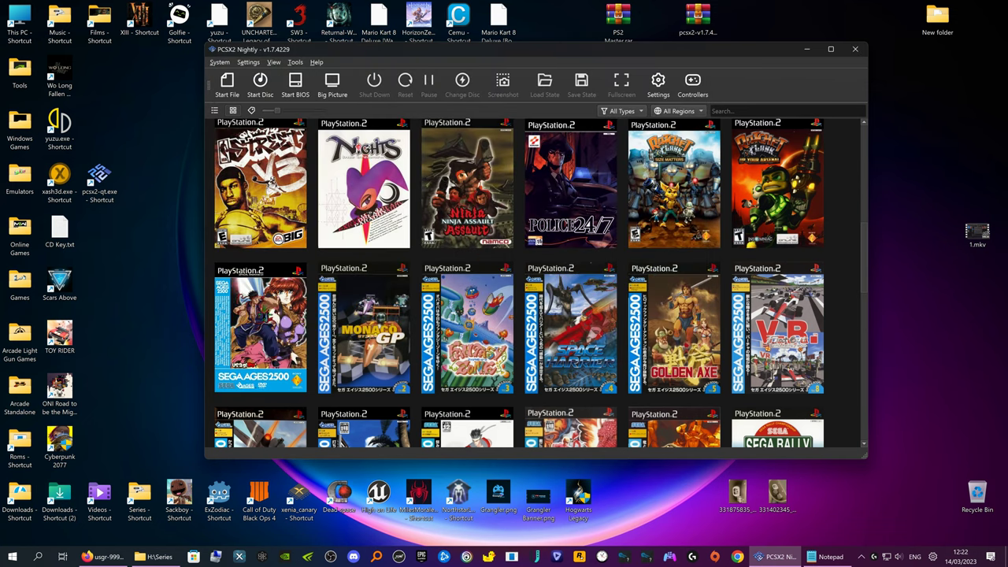
{"action": "scroll", "coordinate": [282, 303], "scroll_direction": "down", "scroll_amount": 5}
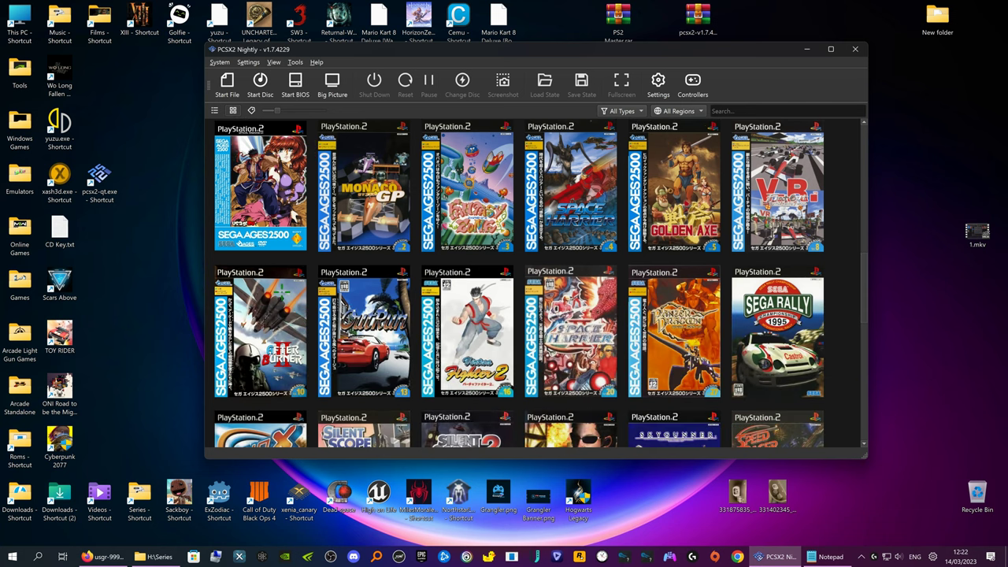
{"action": "scroll", "coordinate": [282, 303], "scroll_direction": "down", "scroll_amount": 2}
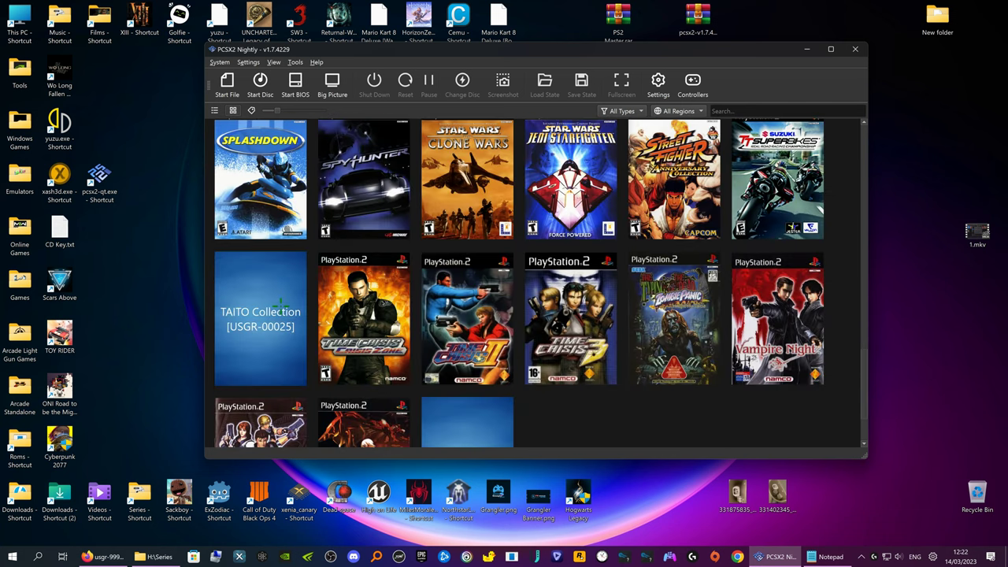
{"action": "scroll", "coordinate": [301, 300], "scroll_direction": "up", "scroll_amount": 7}
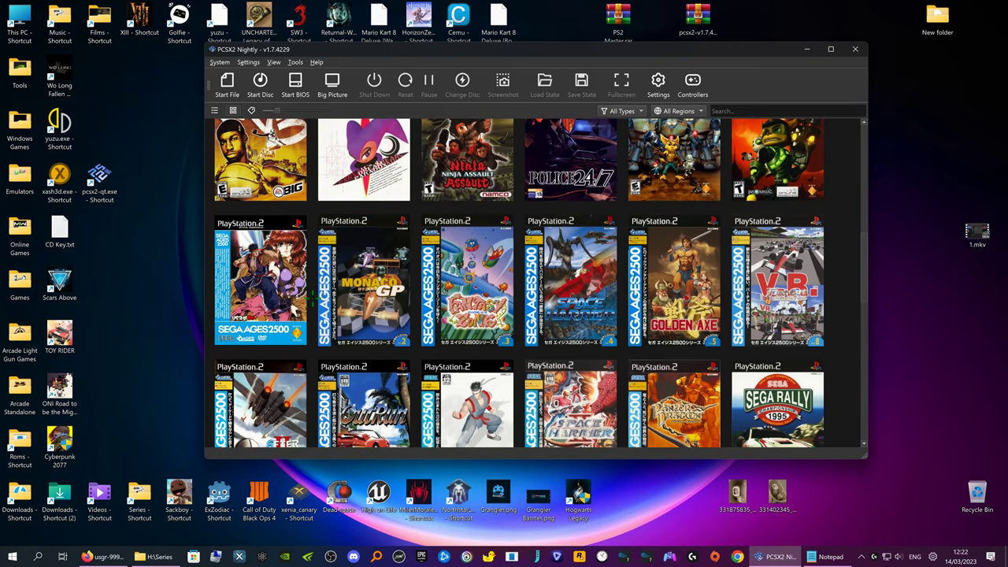
{"action": "key", "text": "alt+F9"}
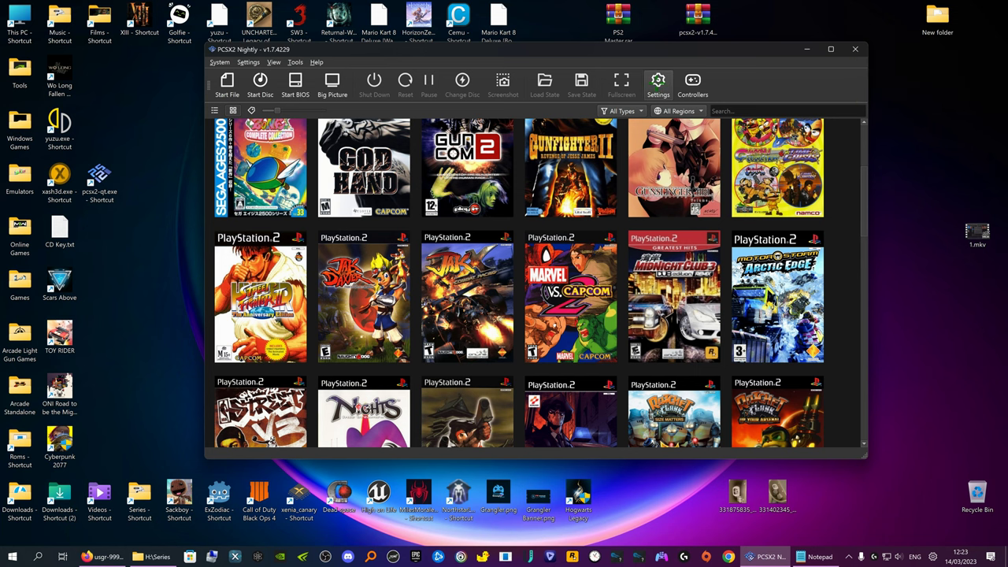
Set the BIOS directory to the bios folder inside PS2 Master Light Gun and close the settings.
{"action": "left_click", "coordinate": [657, 82]}
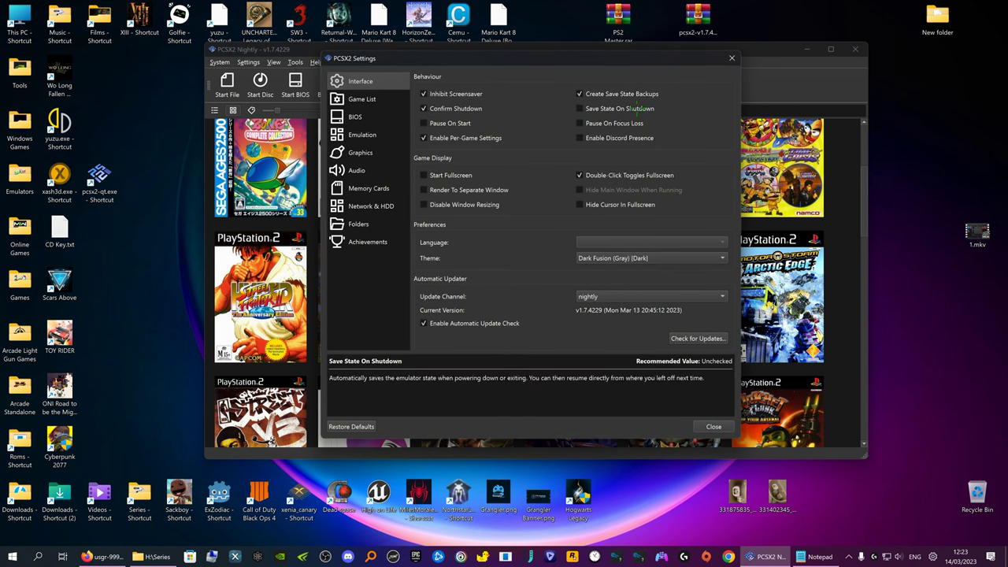
{"action": "left_click", "coordinate": [357, 117]}
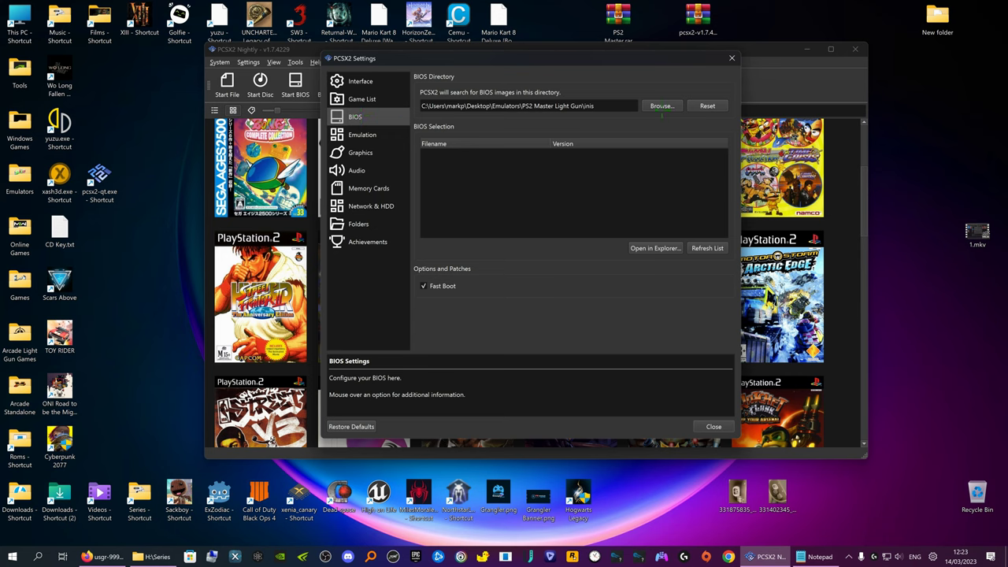
{"action": "left_click", "coordinate": [663, 106]}
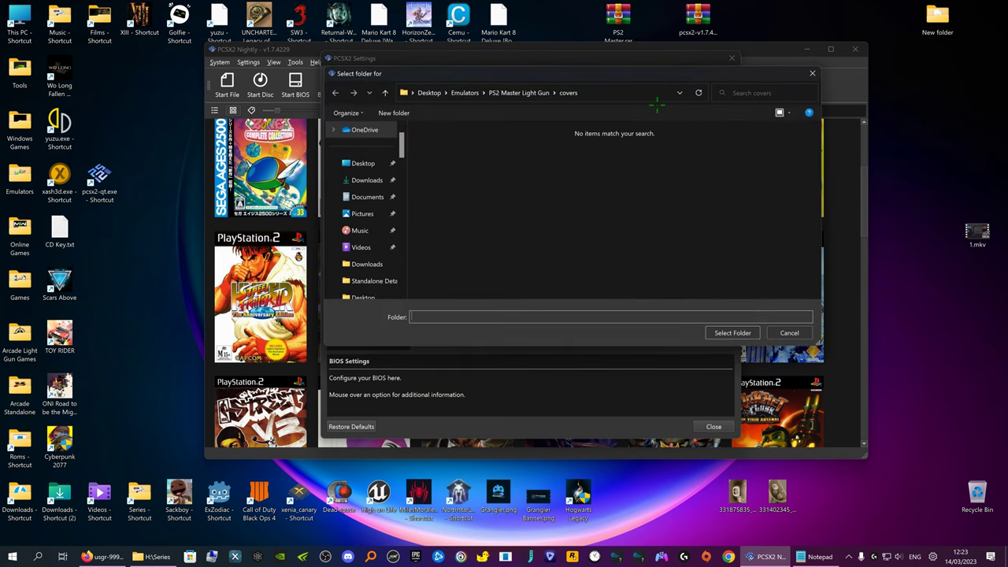
{"action": "left_click", "coordinate": [518, 93]}
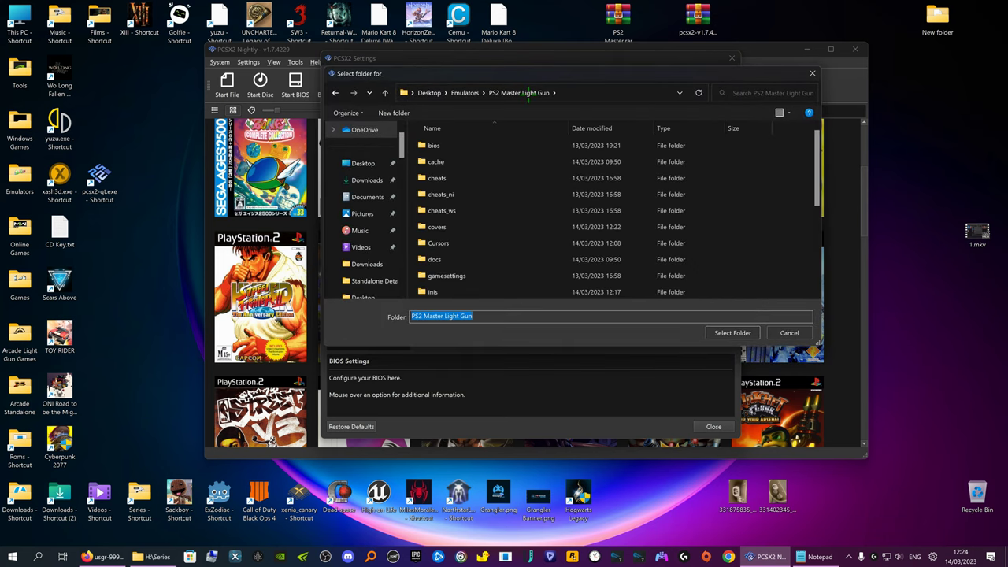
{"action": "left_click", "coordinate": [466, 144]}
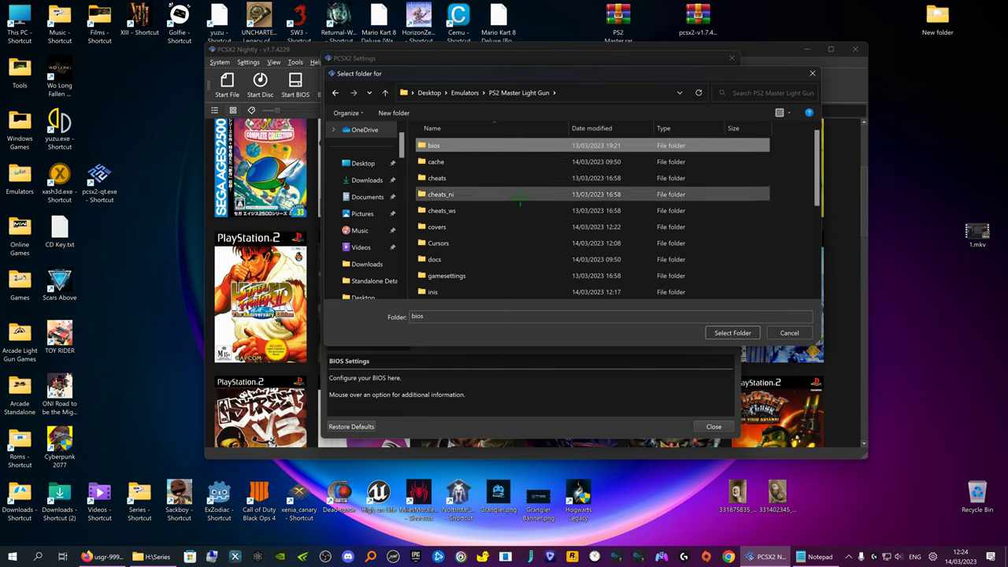
{"action": "left_click", "coordinate": [725, 334]}
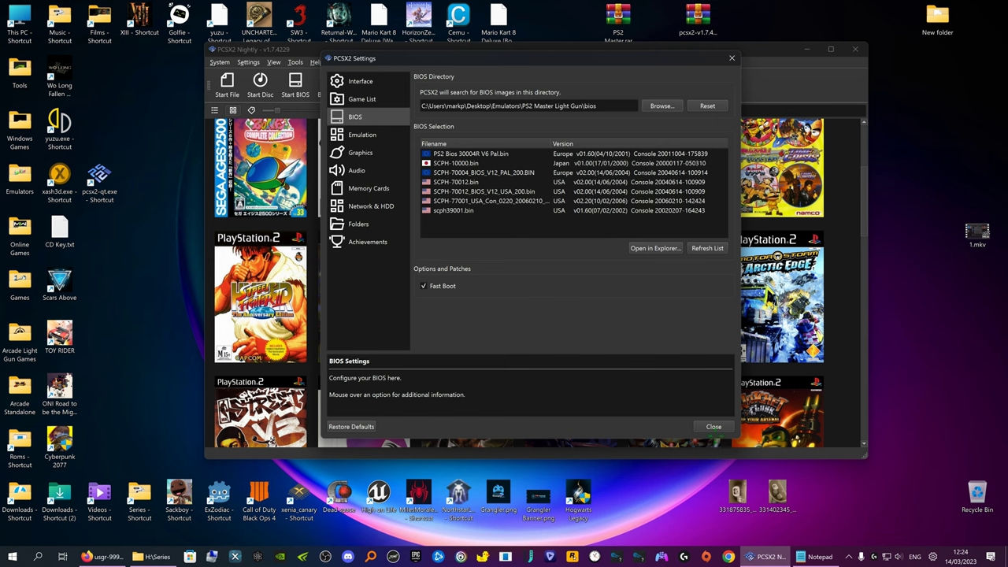
{"action": "left_click", "coordinate": [714, 426]}
{"action": "scroll", "coordinate": [621, 325], "scroll_direction": "up", "scroll_amount": 3}
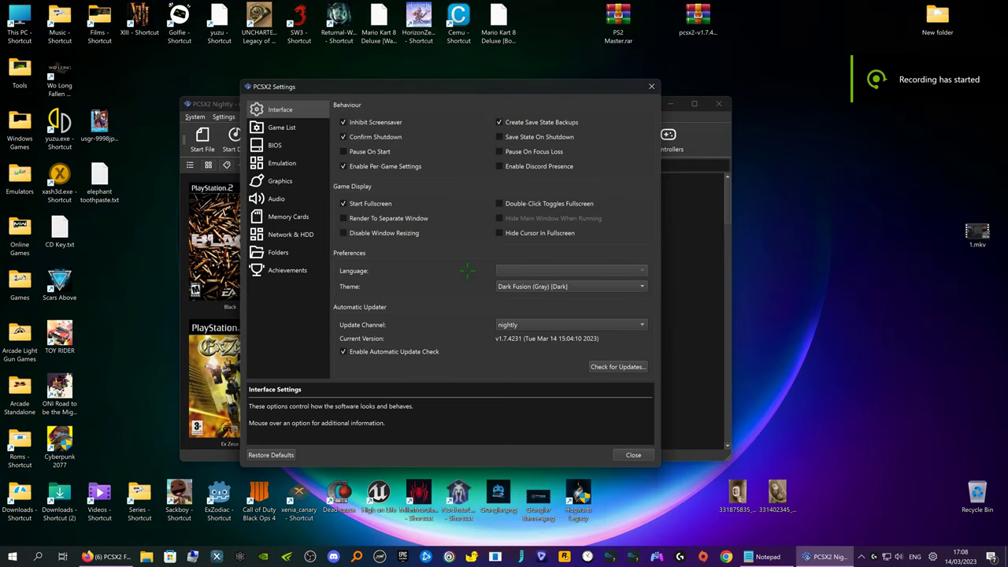
Choose Fit to Window / Fullscreen aspect ratio, Bilinear (Smooth) filtering and Internal Resolution screenshot size in the graphics display settings.
{"action": "left_click", "coordinate": [280, 181]}
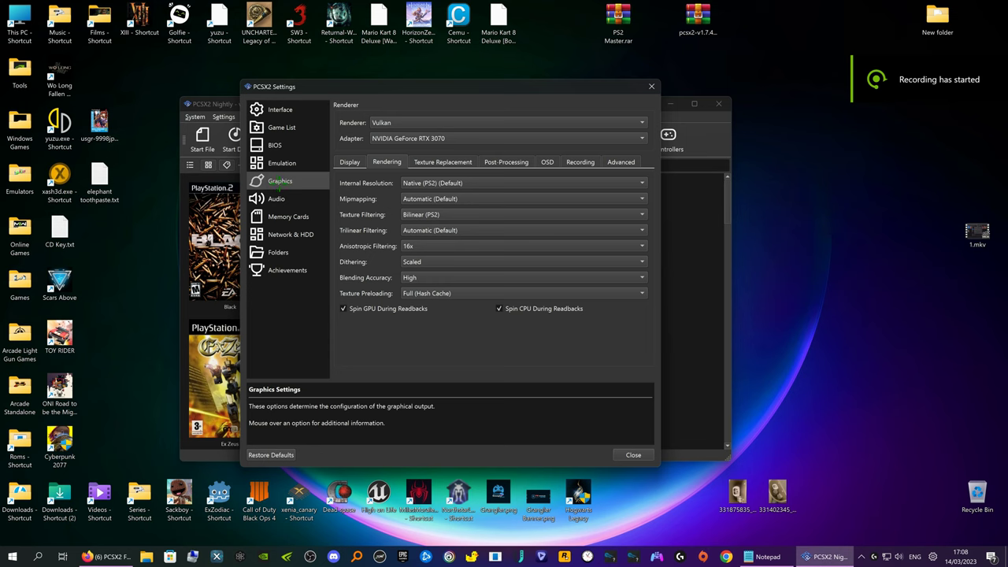
{"action": "left_click", "coordinate": [349, 161]}
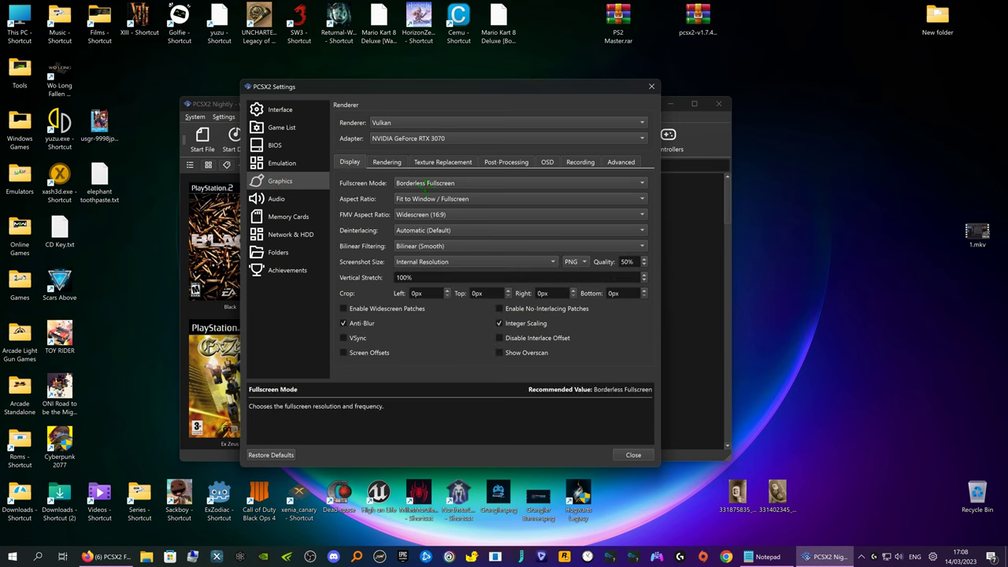
{"action": "left_click", "coordinate": [466, 198]}
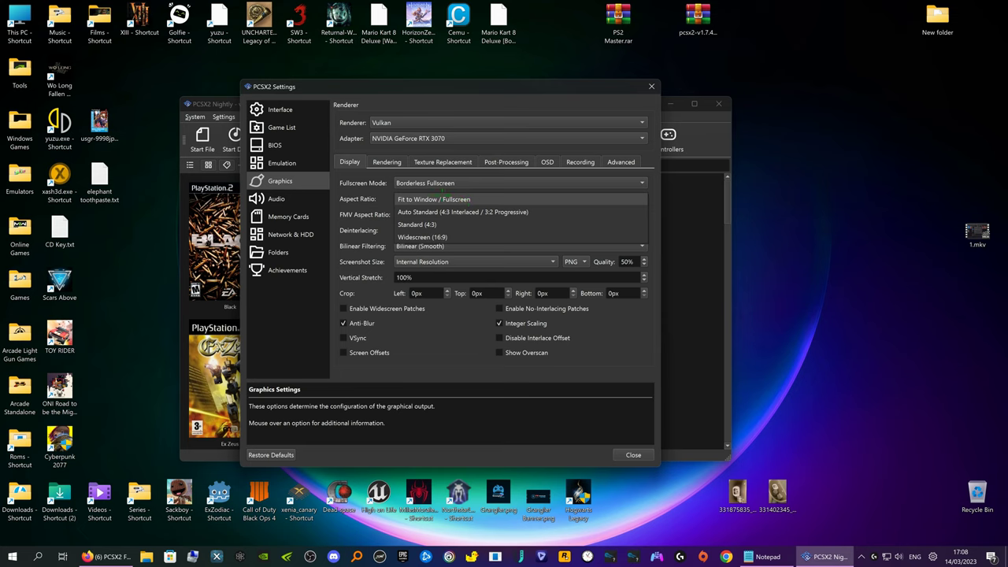
{"action": "left_click", "coordinate": [442, 198]}
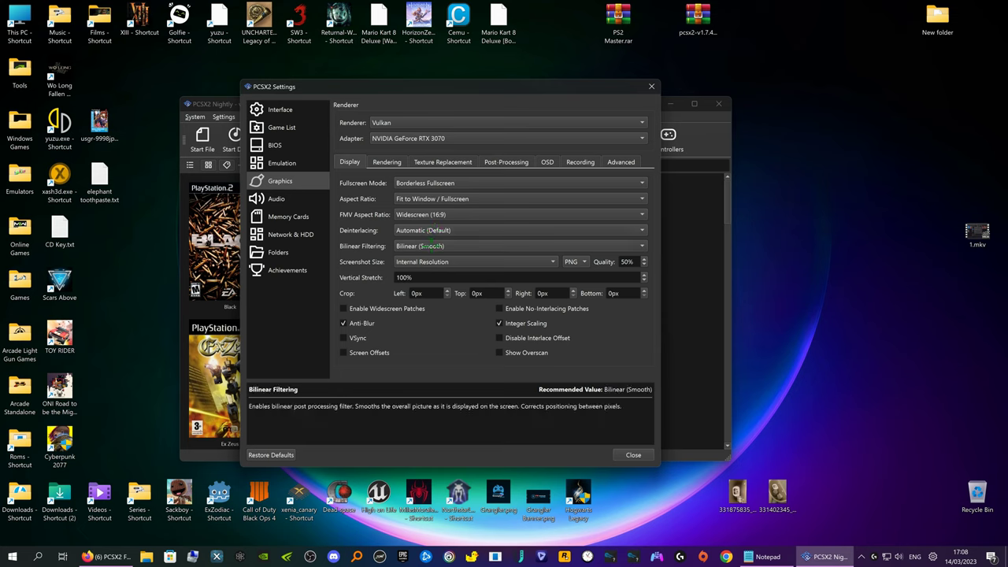
{"action": "left_click", "coordinate": [425, 247]}
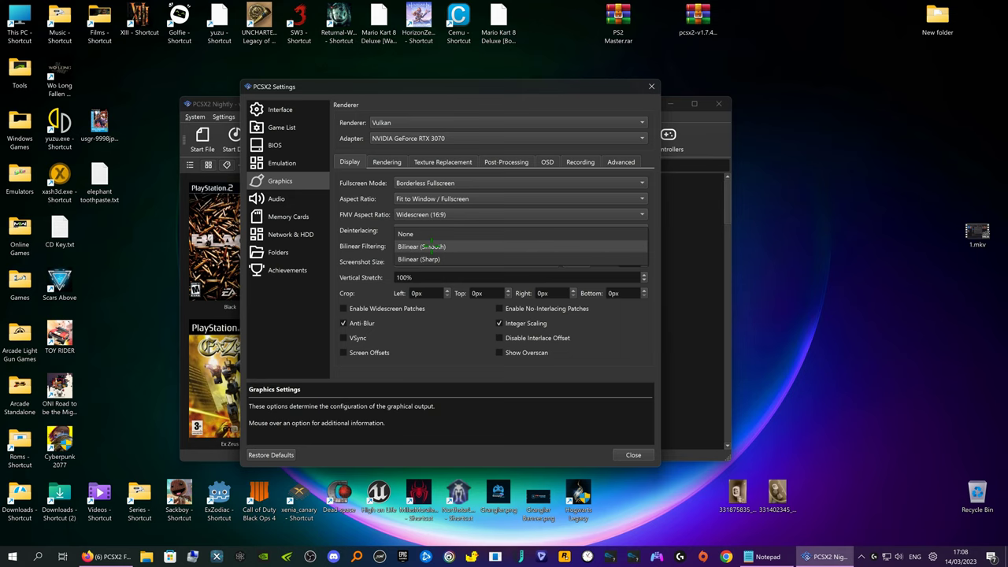
{"action": "left_click", "coordinate": [425, 246]}
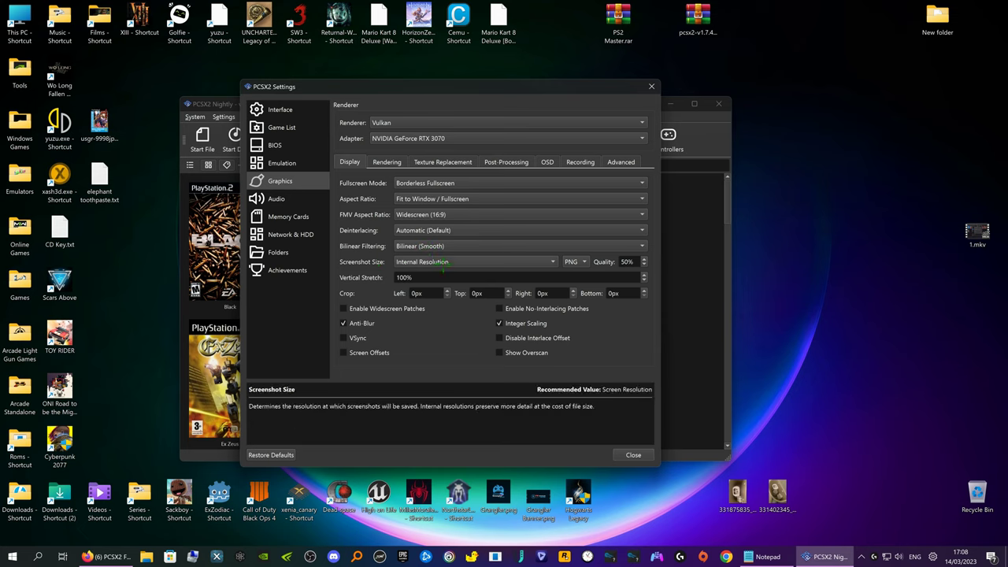
{"action": "left_click", "coordinate": [444, 262]}
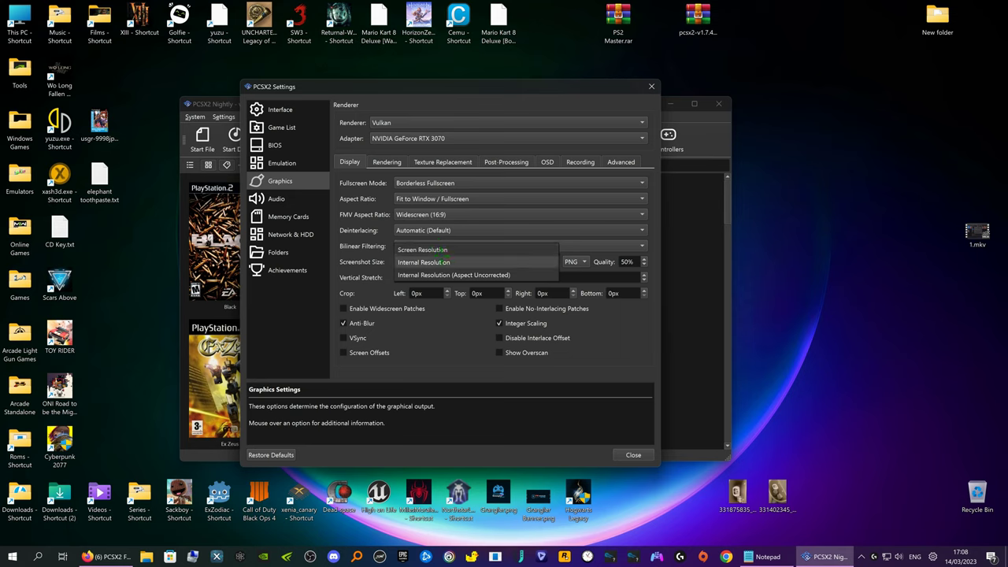
{"action": "left_click", "coordinate": [446, 263]}
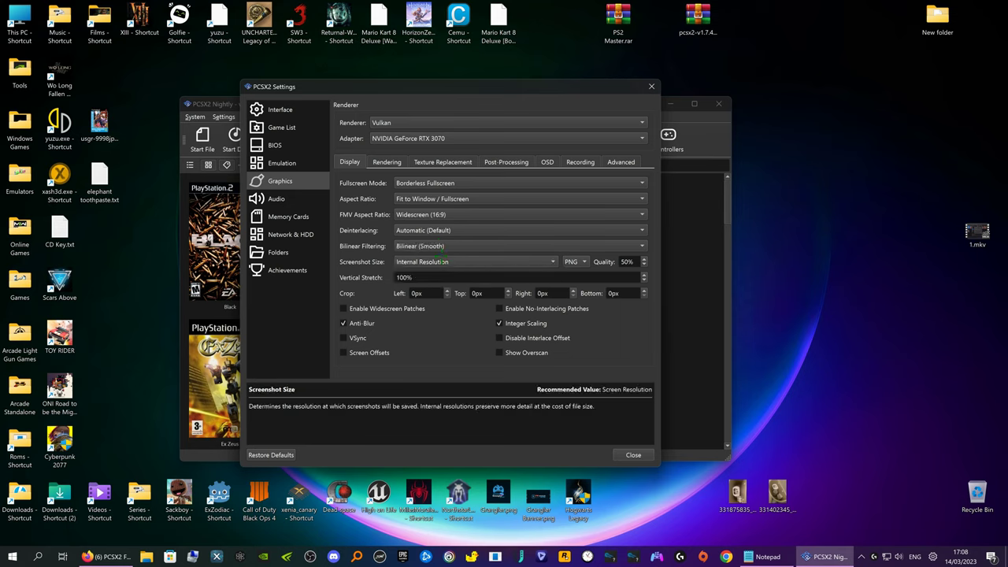
Review the texture replacement, post-processing, OSD, recording and advanced graphics settings, and close the settings.
{"action": "left_click", "coordinate": [432, 163]}
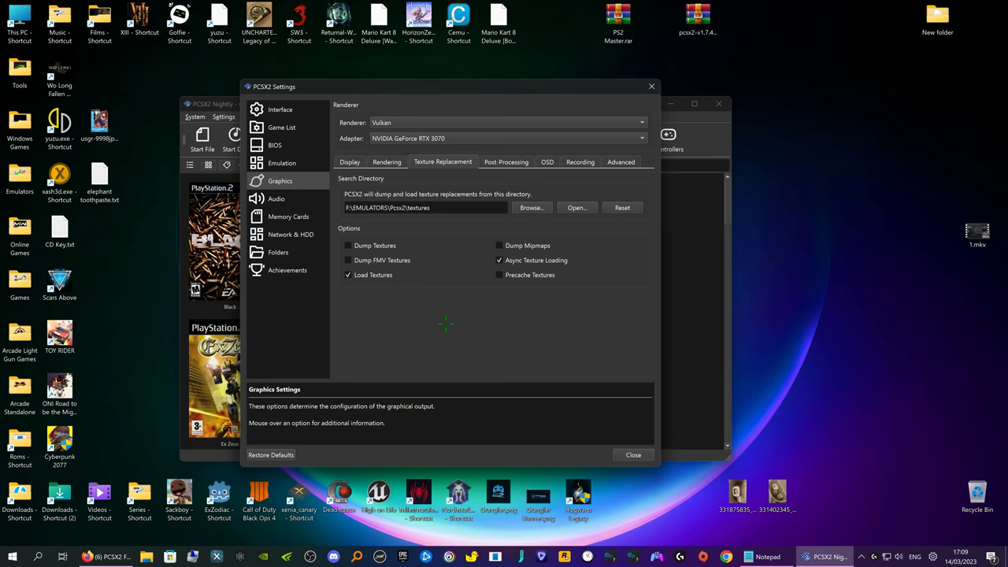
{"action": "left_click", "coordinate": [509, 161]}
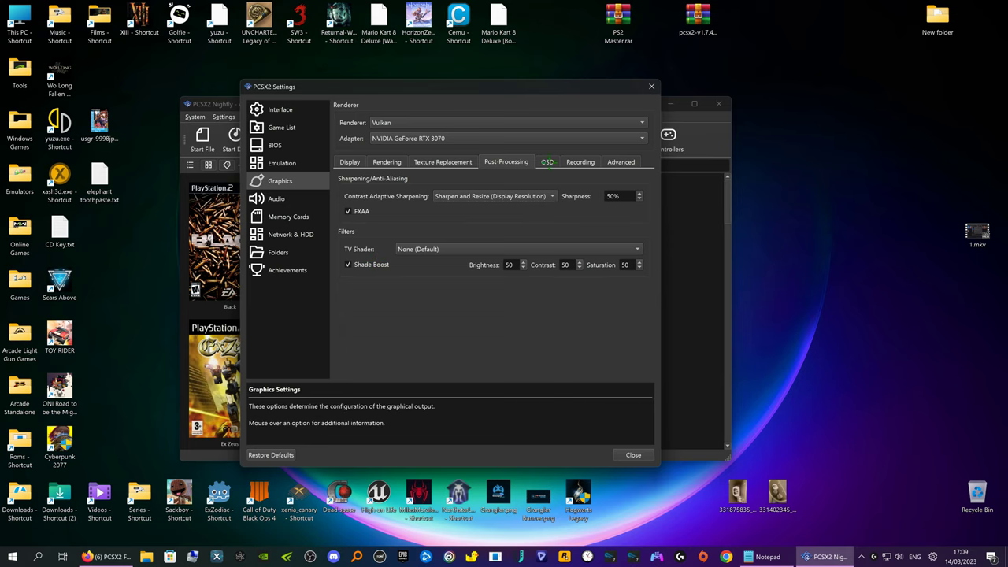
{"action": "left_click", "coordinate": [547, 162]}
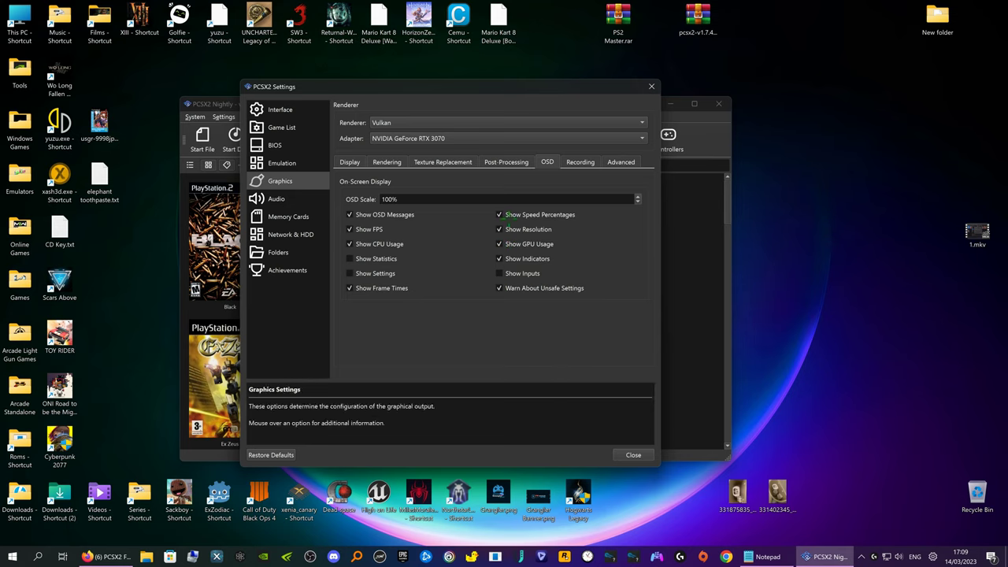
{"action": "left_click", "coordinate": [580, 161]}
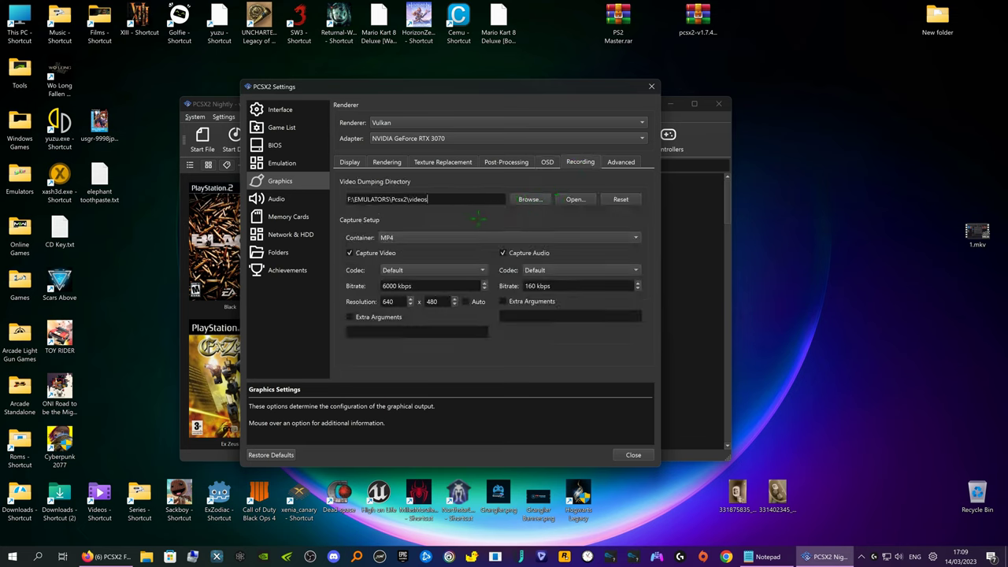
{"action": "left_click", "coordinate": [617, 162]}
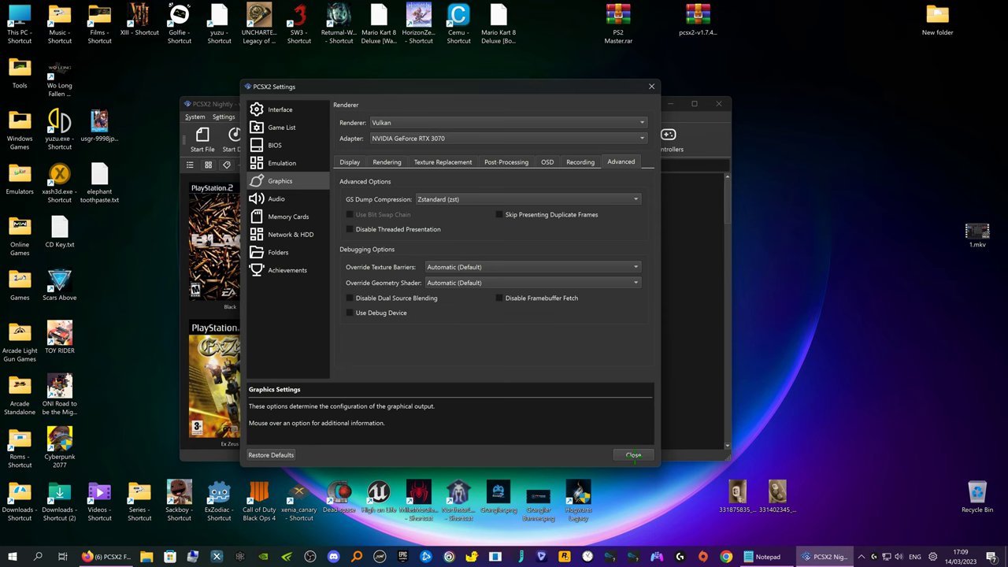
{"action": "left_click", "coordinate": [634, 455]}
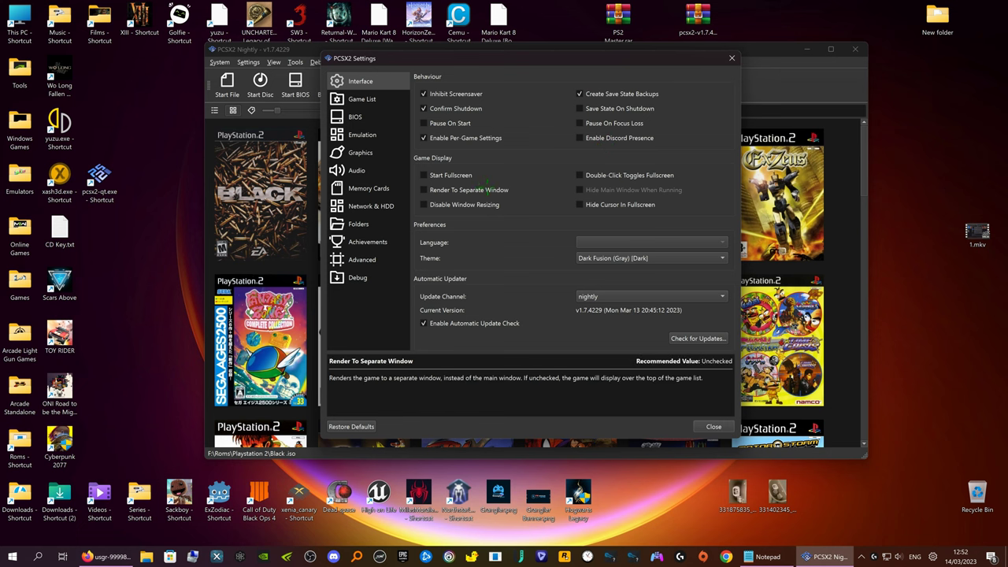
Look through the game list, BIOS, emulation, audio, network and HDD, advanced and debug settings, and close the settings.
{"action": "left_click", "coordinate": [356, 99]}
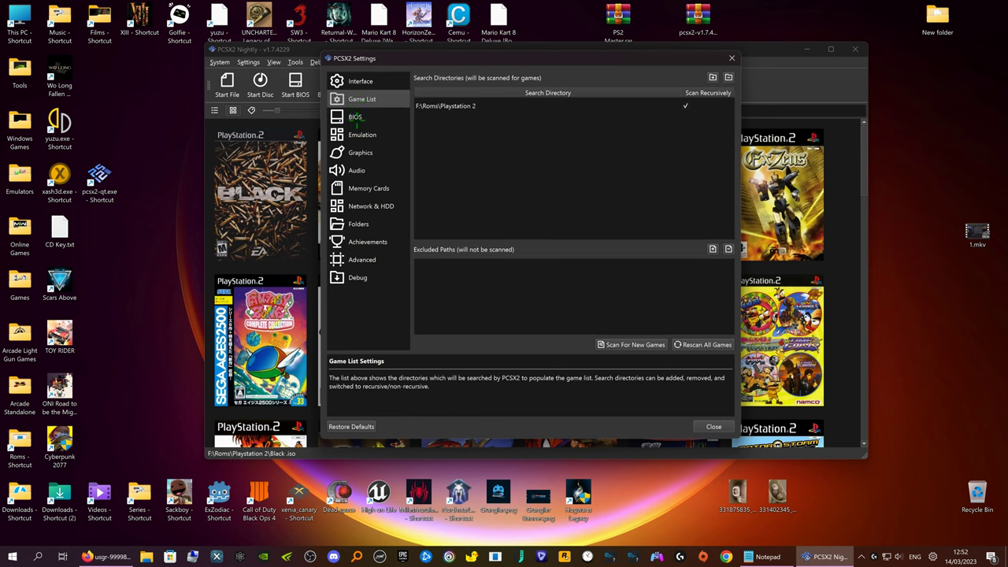
{"action": "left_click", "coordinate": [356, 117]}
{"action": "left_click", "coordinate": [352, 137]}
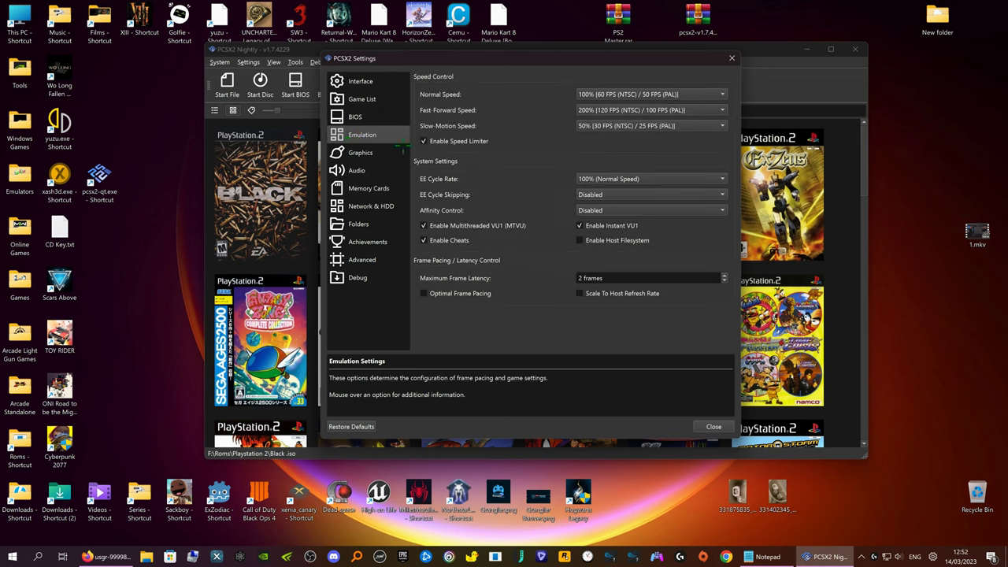
{"action": "mouse_move", "coordinate": [459, 140]}
{"action": "left_click", "coordinate": [358, 169]}
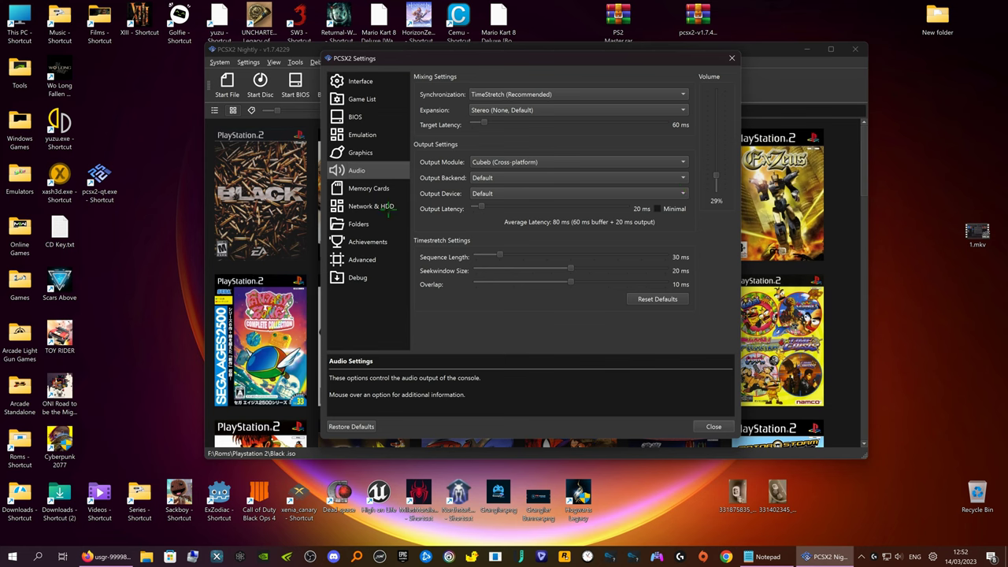
{"action": "left_click", "coordinate": [368, 205]}
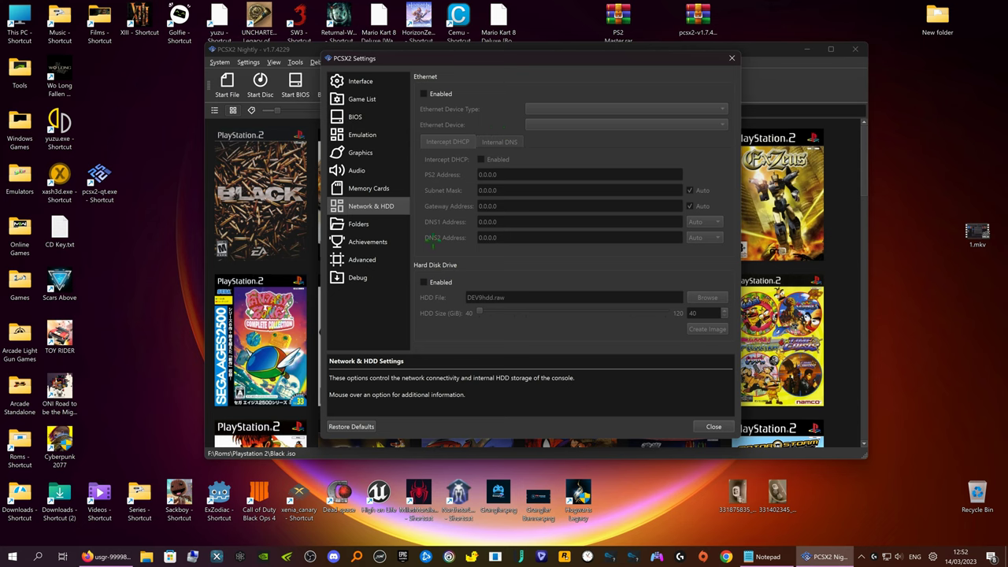
{"action": "left_click", "coordinate": [362, 260]}
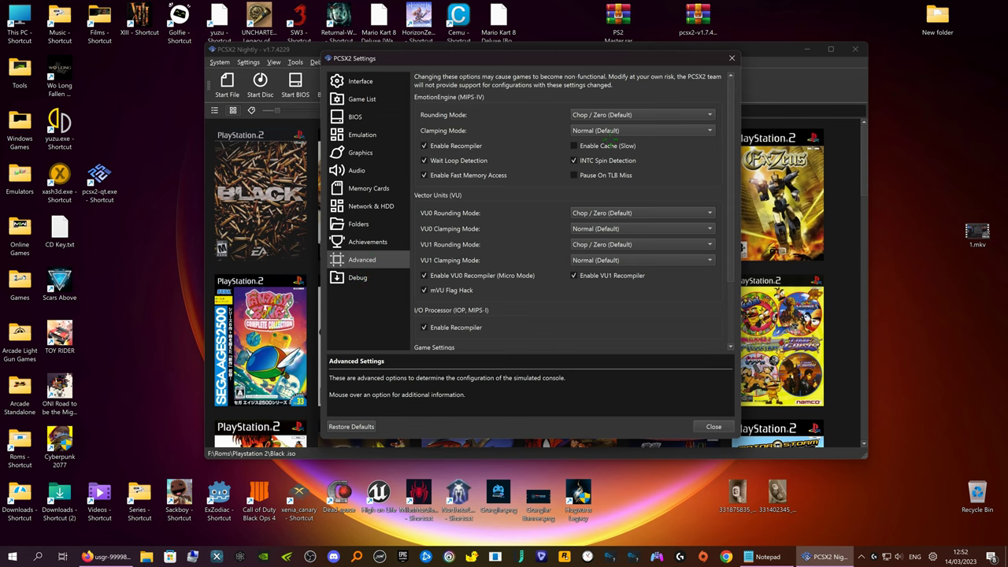
{"action": "left_click", "coordinate": [359, 278]}
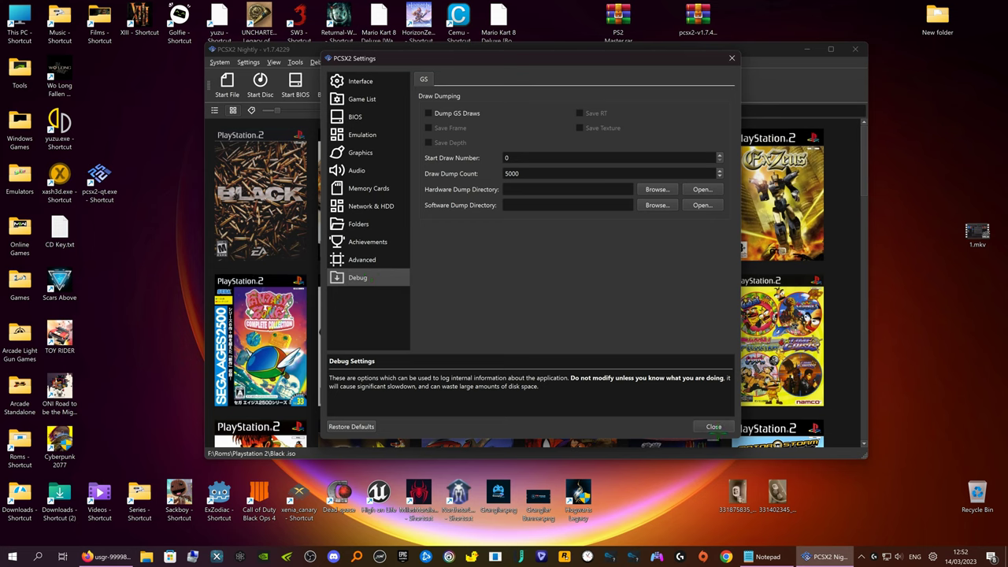
{"action": "left_click", "coordinate": [713, 426]}
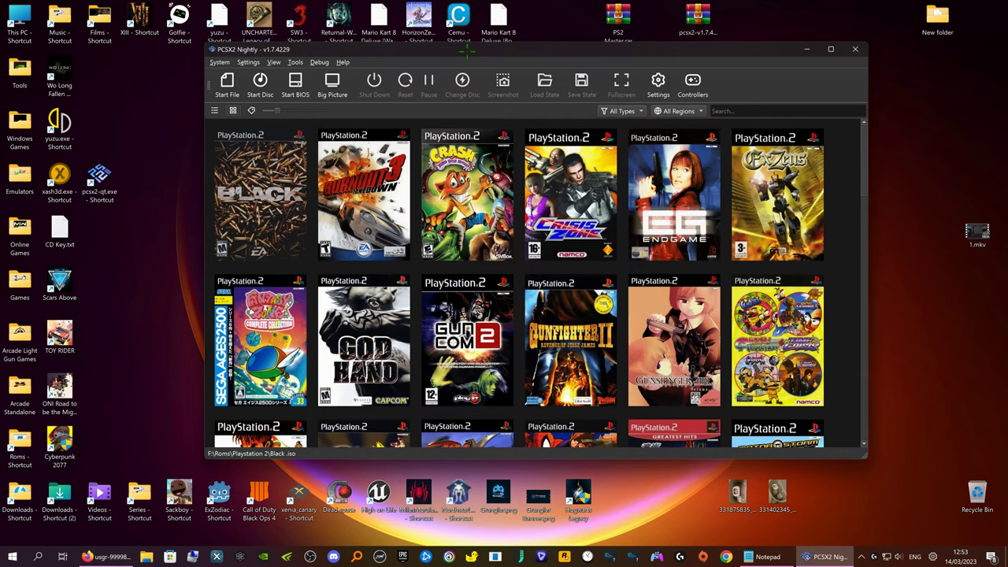
Enable the Skip MPEG Hack (Skips Videos/FMVs) game fix in the properties of the game Black.
{"action": "left_click_drag", "start_coordinate": [467, 51], "coordinate": [466, 89]}
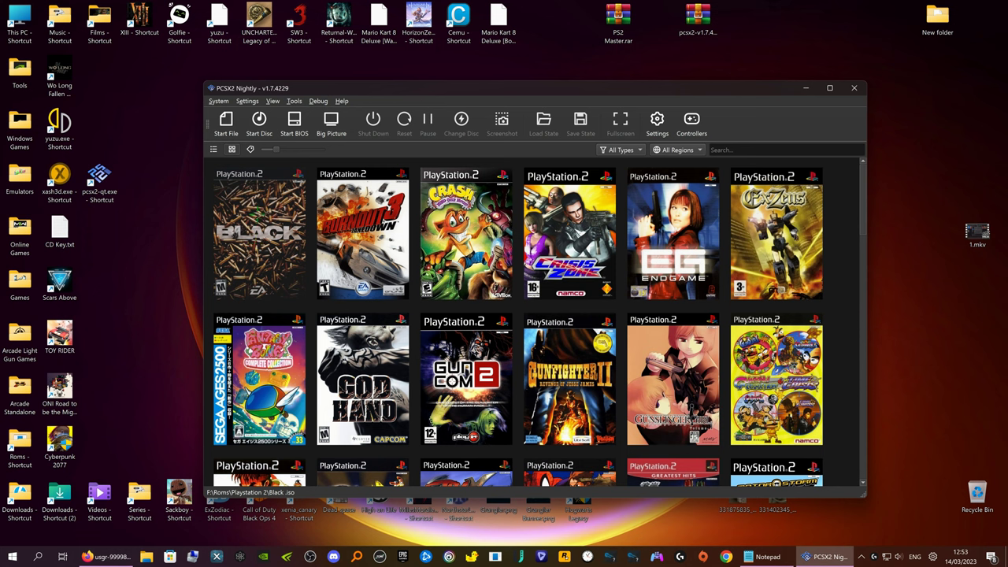
{"action": "right_click", "coordinate": [267, 215]}
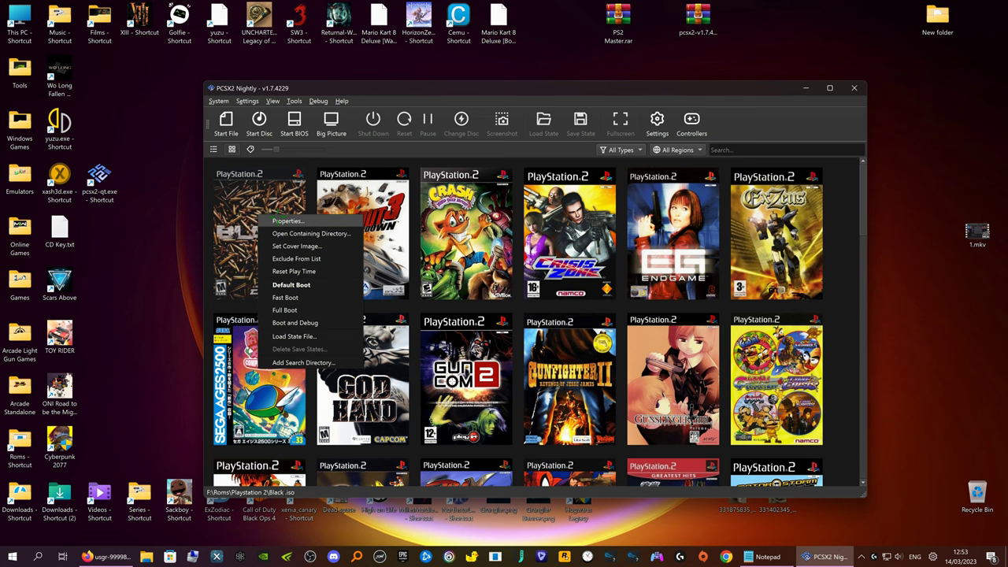
{"action": "key", "text": "Escape"}
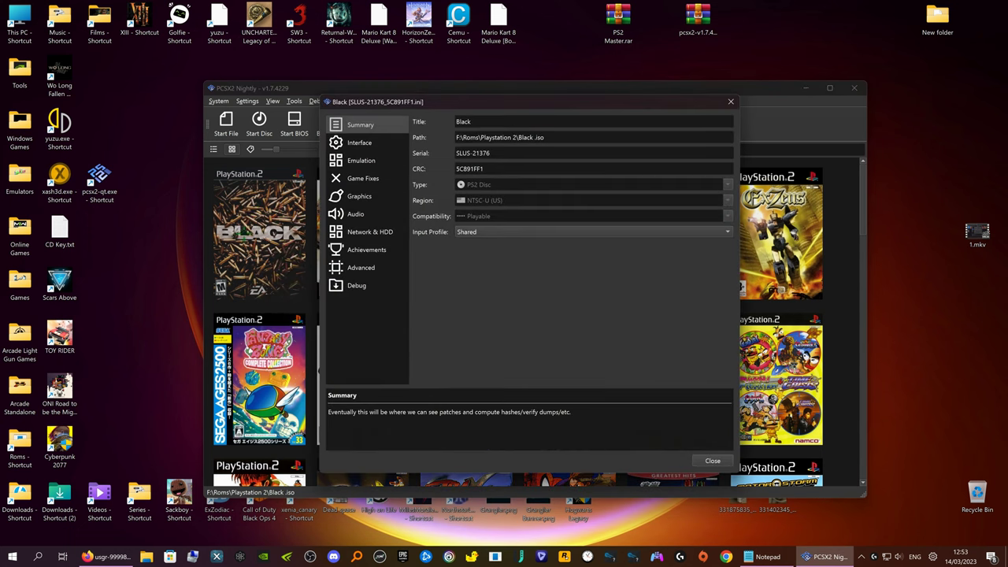
{"action": "left_click_drag", "start_coordinate": [466, 98], "coordinate": [610, 212]}
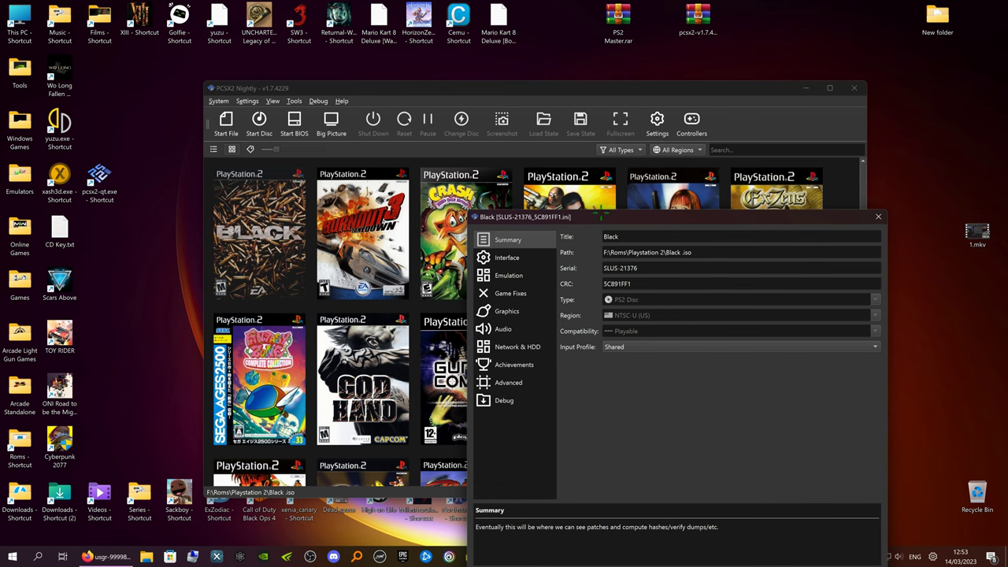
{"action": "left_click", "coordinate": [512, 292]}
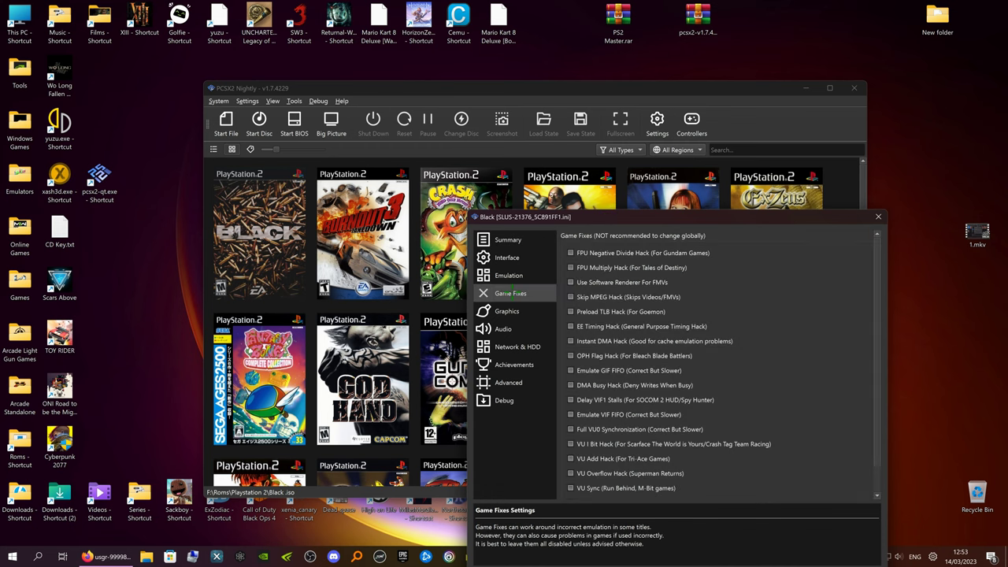
{"action": "left_click_drag", "start_coordinate": [630, 219], "coordinate": [559, 133]}
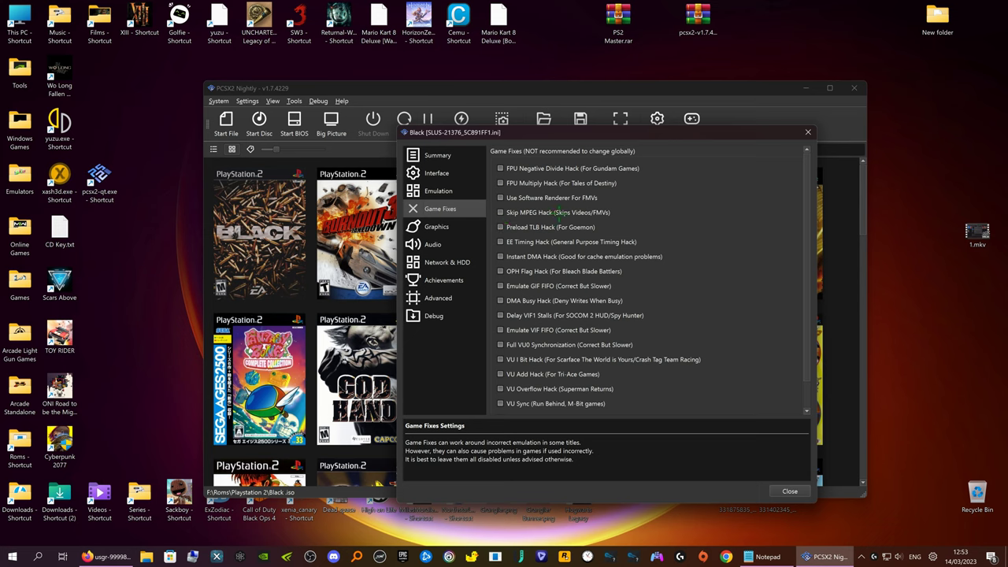
{"action": "left_click", "coordinate": [506, 214]}
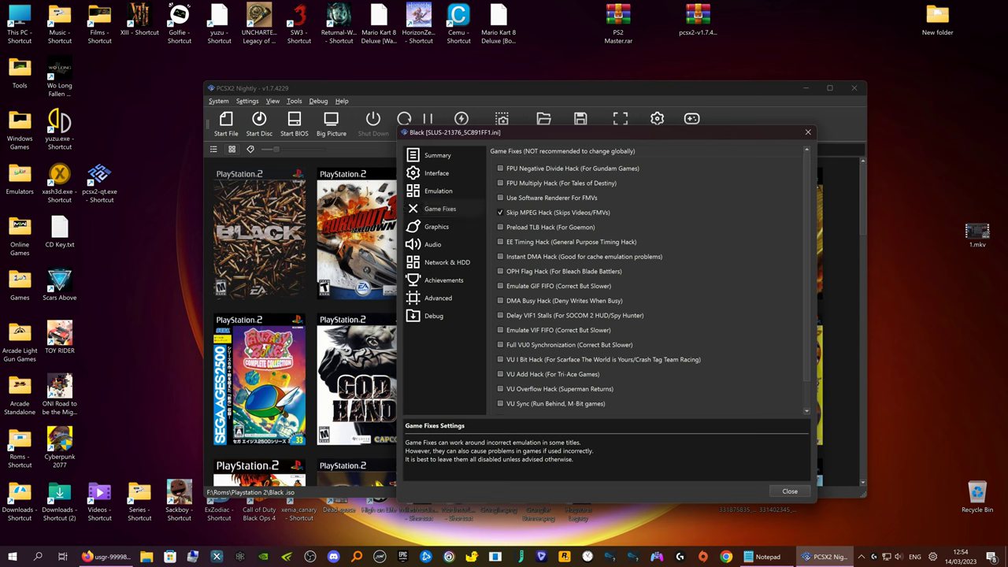
Review the display and rendering graphics settings in the properties of the game Black, and close them.
{"action": "left_click", "coordinate": [436, 227]}
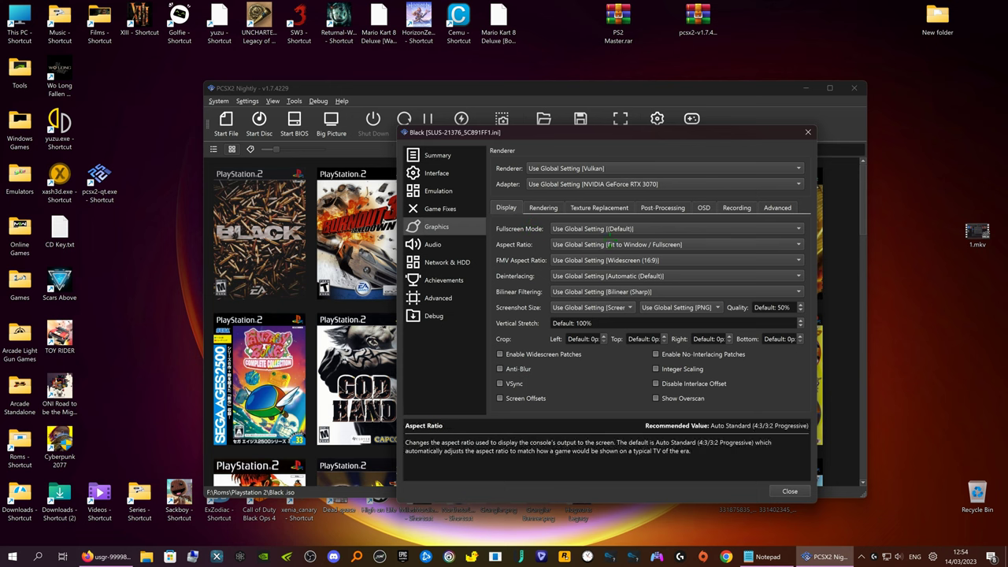
{"action": "left_click", "coordinate": [545, 208]}
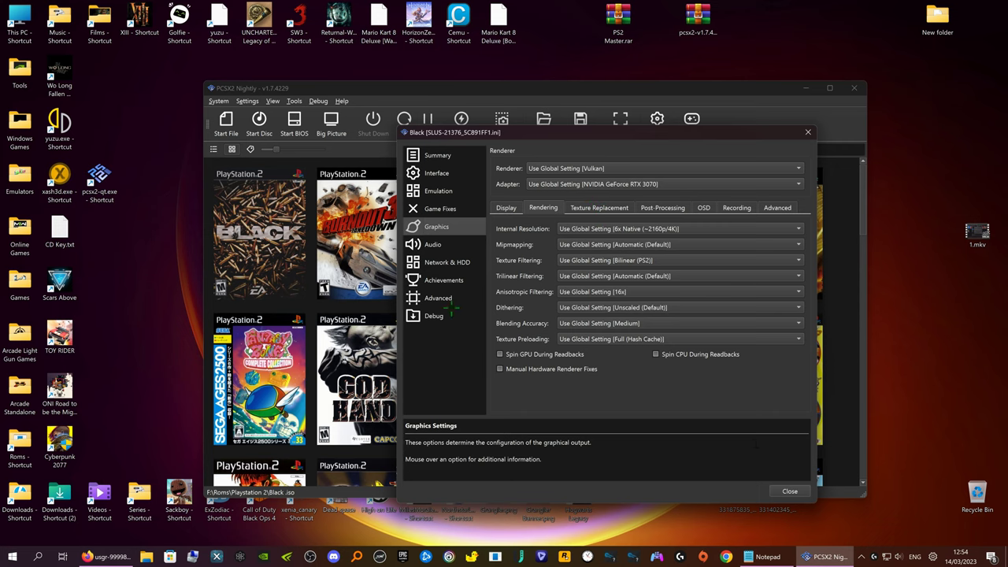
{"action": "left_click", "coordinate": [788, 492]}
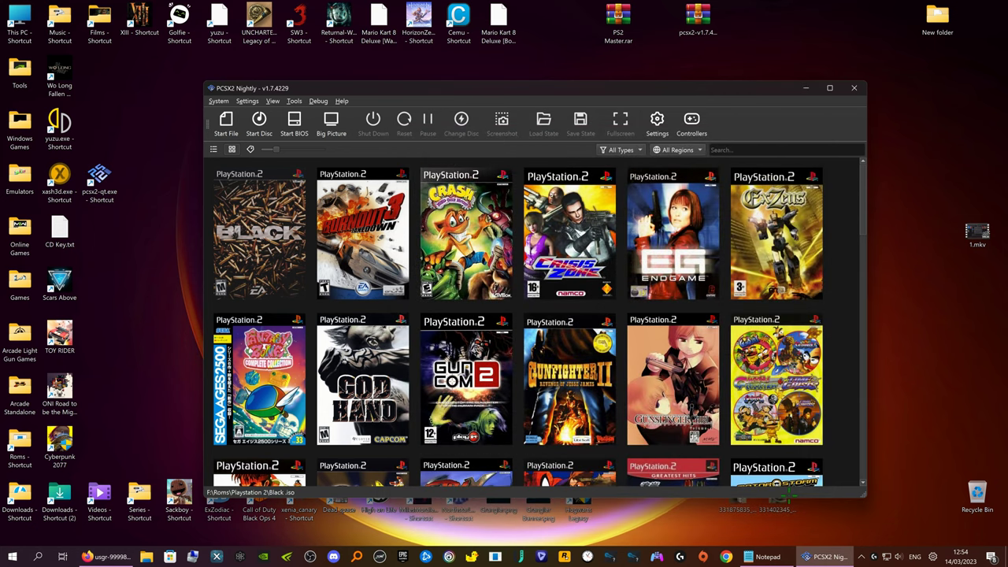
Review the per-game graphics settings in the properties of Crash - Mind Over Mutant, and close them.
{"action": "right_click", "coordinate": [457, 261]}
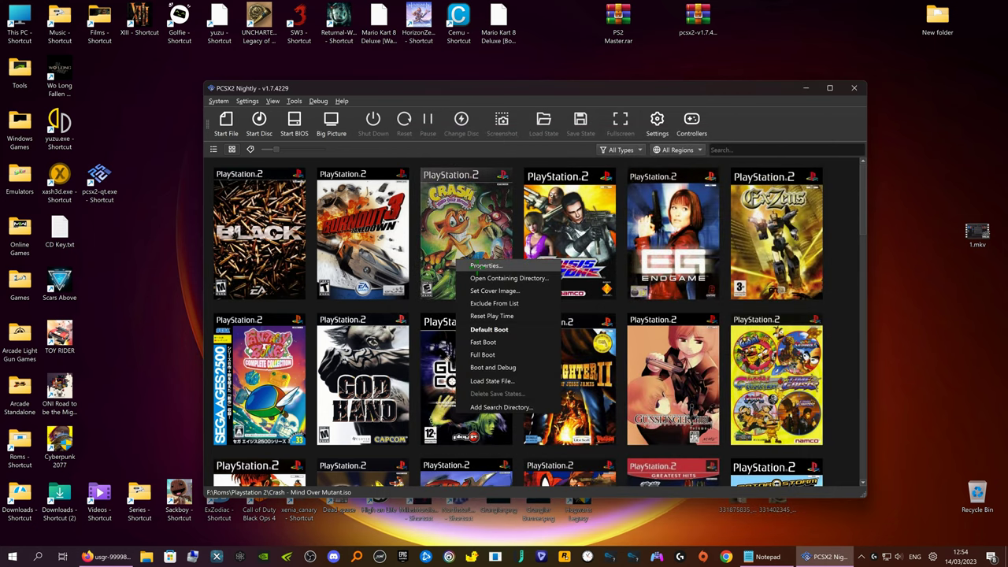
{"action": "key", "text": "Escape"}
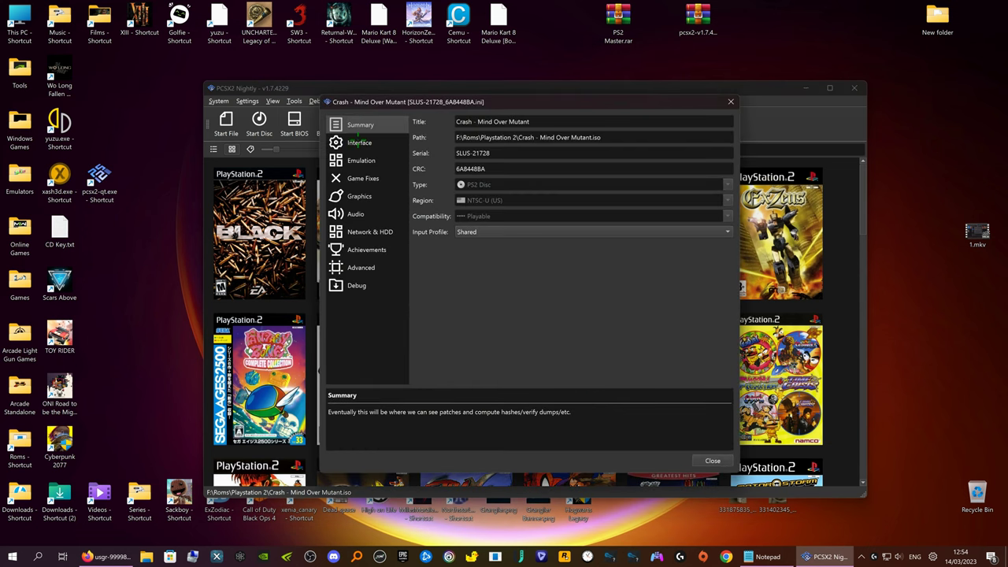
{"action": "left_click", "coordinate": [360, 193]}
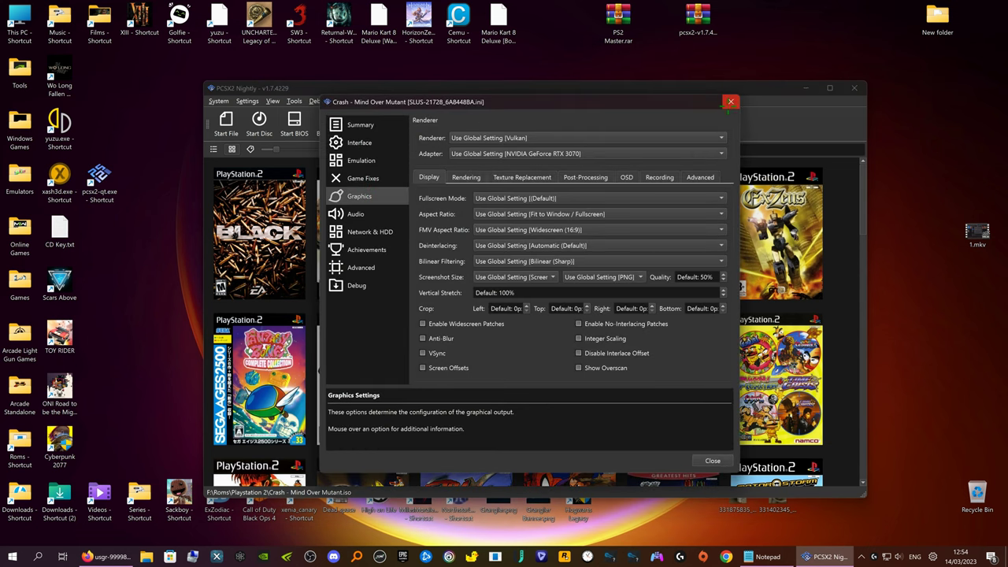
{"action": "left_click", "coordinate": [731, 102]}
{"action": "scroll", "coordinate": [693, 275], "scroll_direction": "down", "scroll_amount": 2}
{"action": "scroll", "coordinate": [519, 322], "scroll_direction": "down", "scroll_amount": 9}
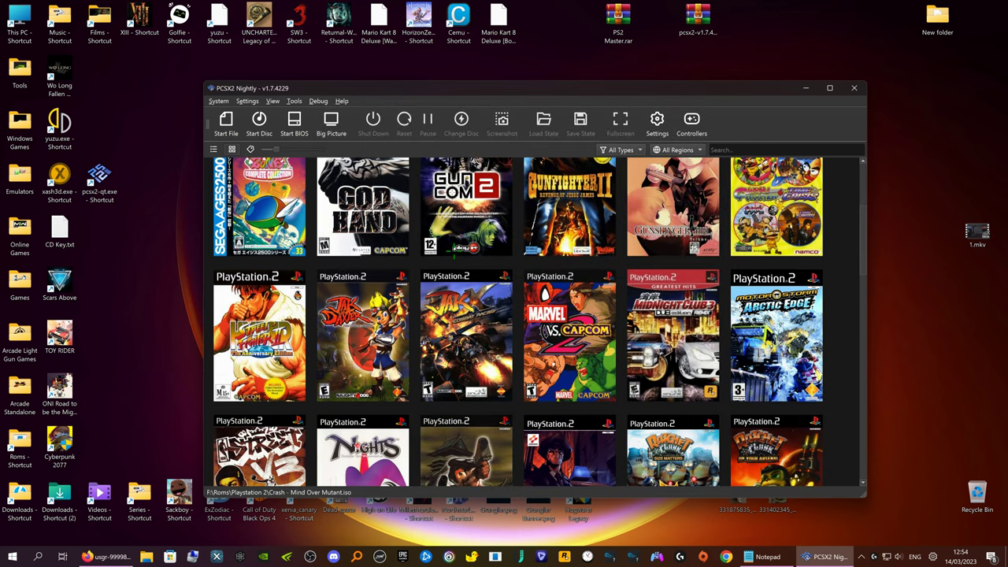
{"action": "scroll", "coordinate": [518, 322], "scroll_direction": "down", "scroll_amount": 2}
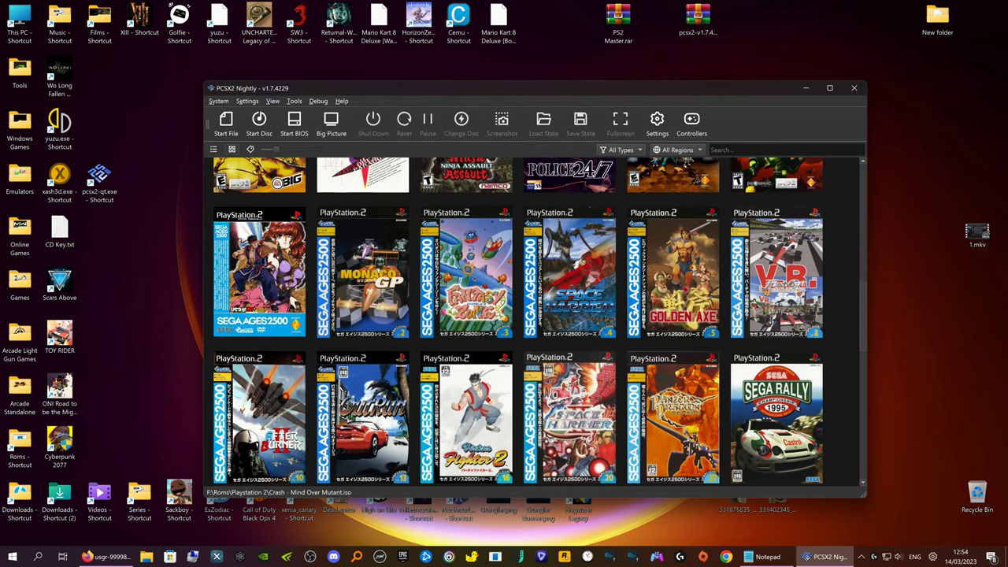
{"action": "scroll", "coordinate": [518, 322], "scroll_direction": "up", "scroll_amount": 7}
{"action": "scroll", "coordinate": [518, 322], "scroll_direction": "up", "scroll_amount": 5}
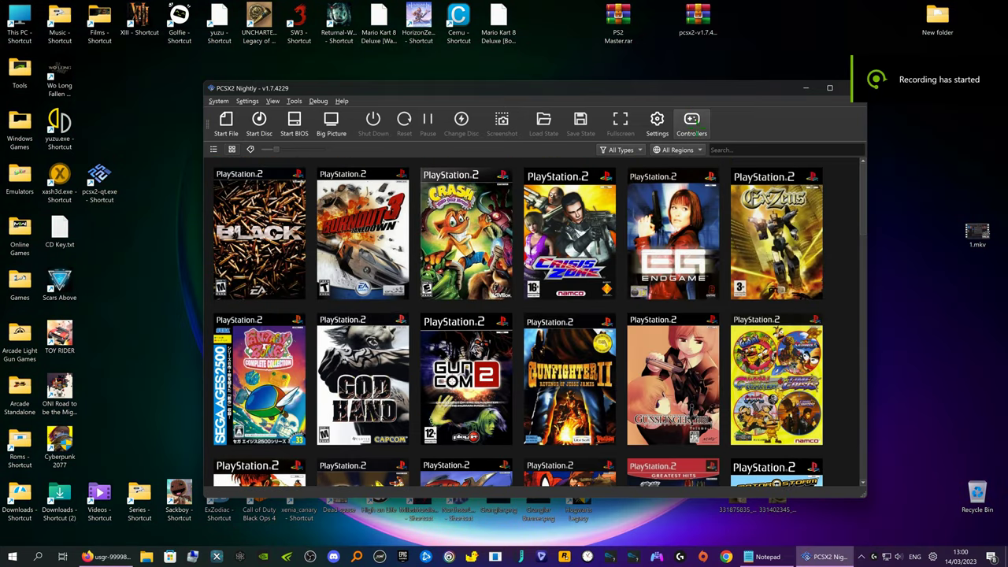
Enable DualShock 4 / DualSense Enhanced Mode in the controller settings and keep DualShock 2 as the Controller Port 1 type.
{"action": "left_click", "coordinate": [691, 124]}
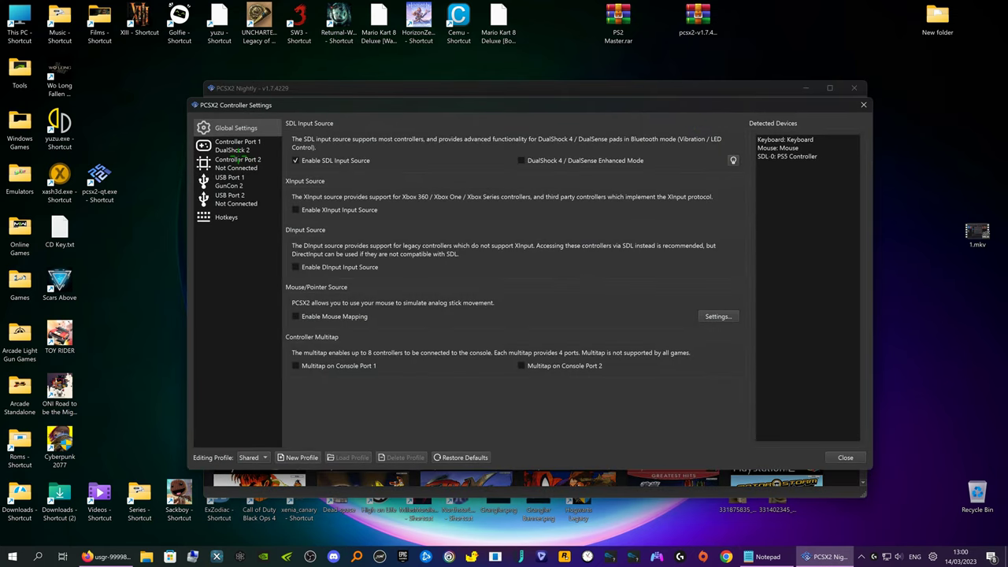
{"action": "left_click", "coordinate": [520, 160]}
{"action": "left_click", "coordinate": [237, 146]}
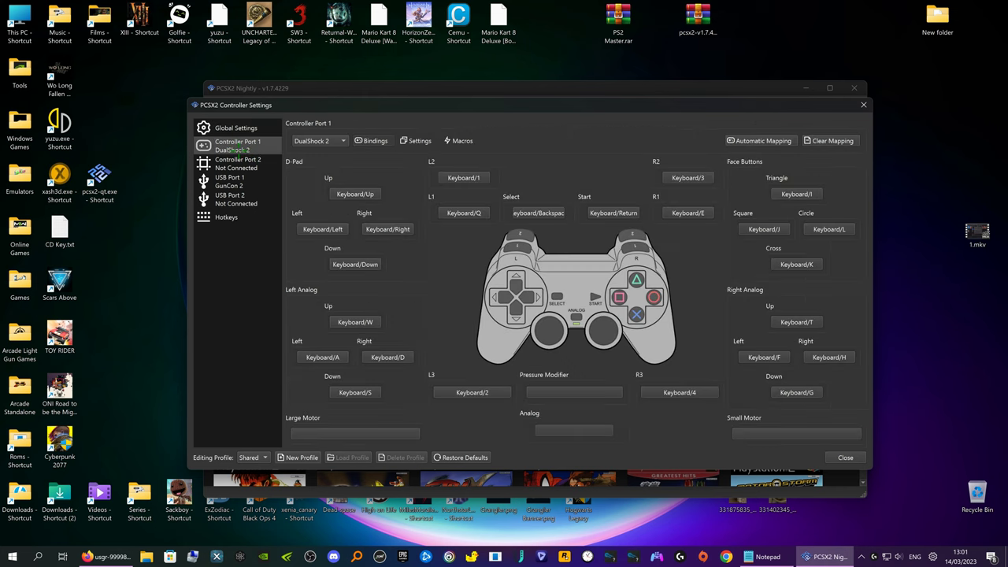
{"action": "left_click", "coordinate": [340, 142]}
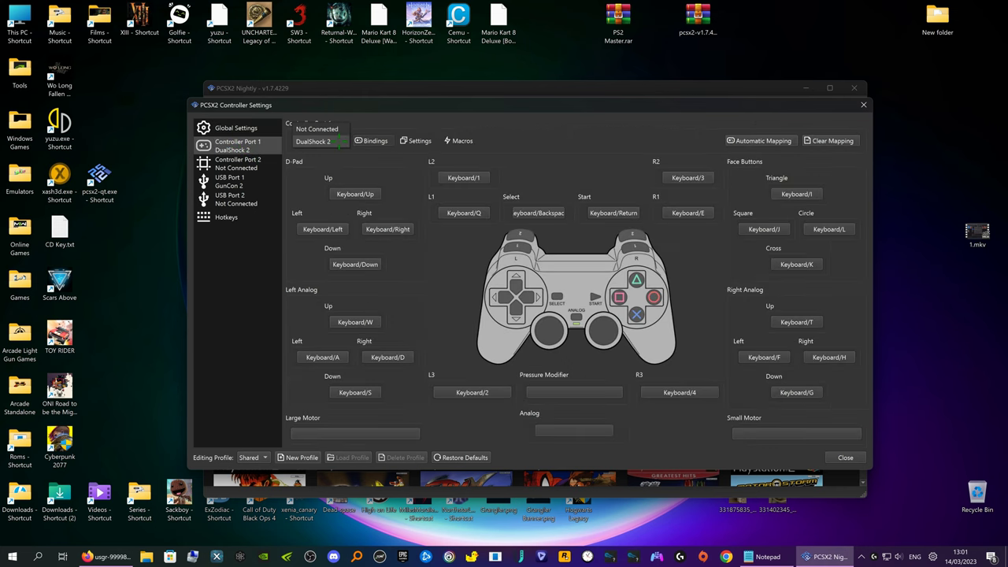
{"action": "left_click", "coordinate": [340, 142]}
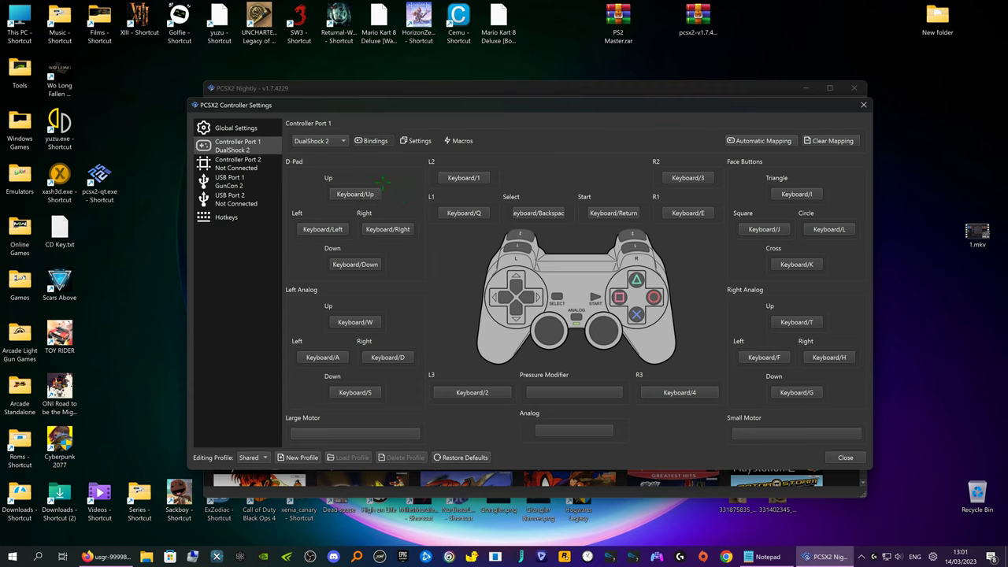
Bind the D-Pad up, down, left and right of Controller Port 1 to the matching SDL-0 DPad directions.
{"action": "left_click", "coordinate": [356, 195]}
{"action": "left_click", "coordinate": [366, 263]}
{"action": "left_click", "coordinate": [331, 227]}
{"action": "left_click", "coordinate": [401, 230]}
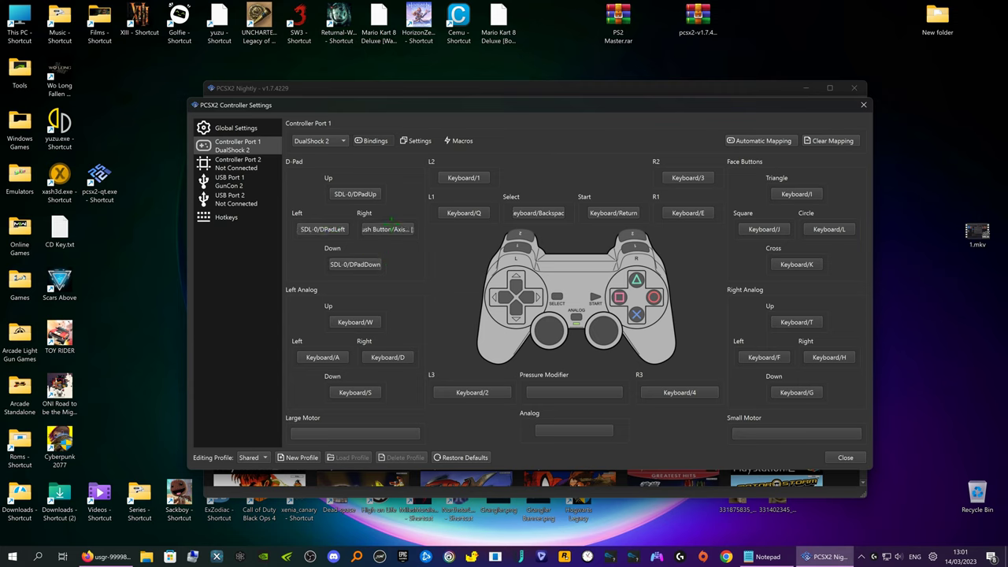
Bind the left analog up, down, left and right to the SDL-0 LeftY and LeftX axes.
{"action": "left_click", "coordinate": [354, 322]}
{"action": "left_click", "coordinate": [355, 390]}
{"action": "left_click", "coordinate": [322, 357]}
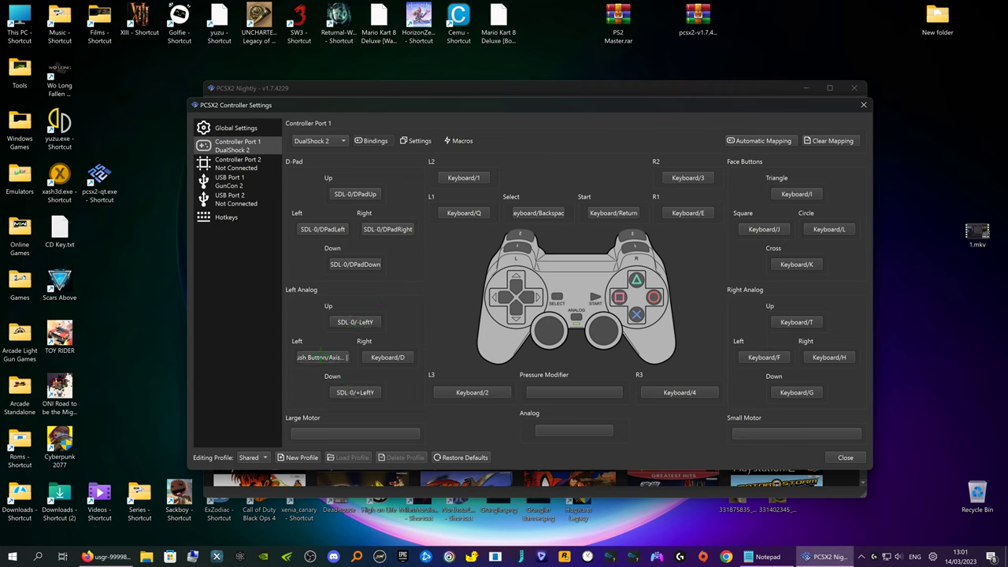
{"action": "left_click", "coordinate": [388, 357]}
Bind L2, L1, R1, R2, Select, Start, L3 and R3 to the matching SDL-0 triggers, shoulders, Back, Start and stick buttons.
{"action": "left_click", "coordinate": [464, 178]}
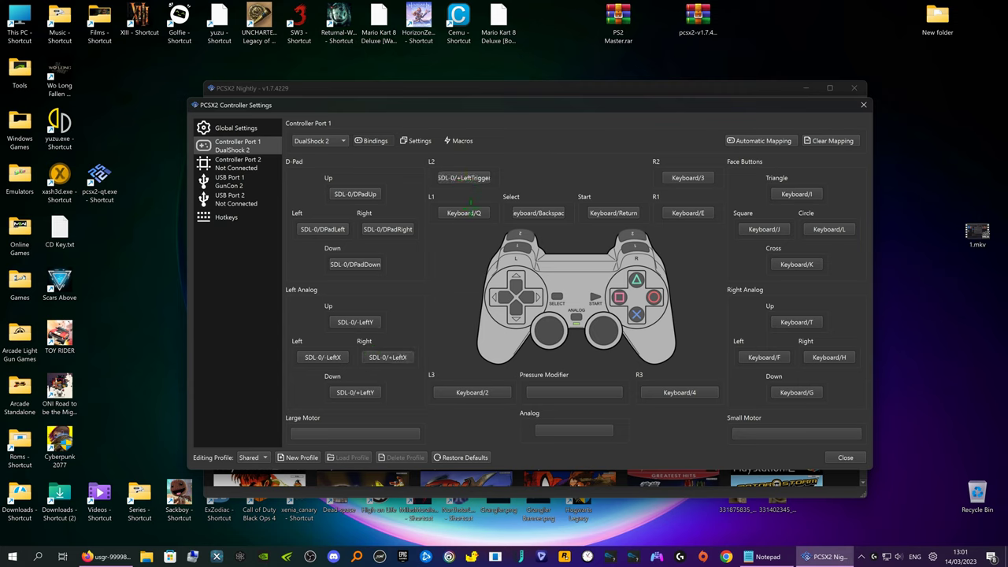
{"action": "left_click", "coordinate": [464, 213]}
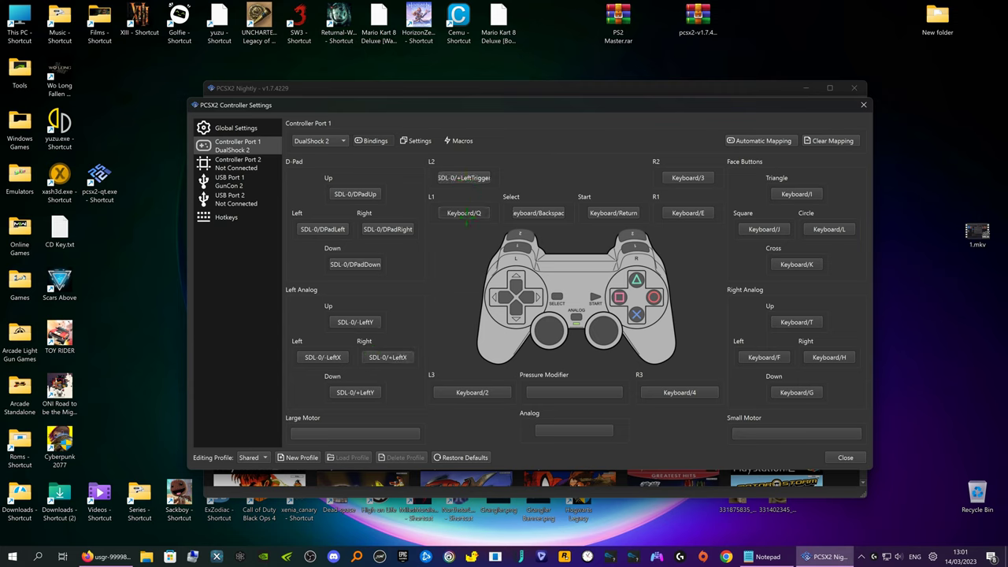
{"action": "left_click", "coordinate": [687, 213]}
{"action": "left_click", "coordinate": [688, 178]}
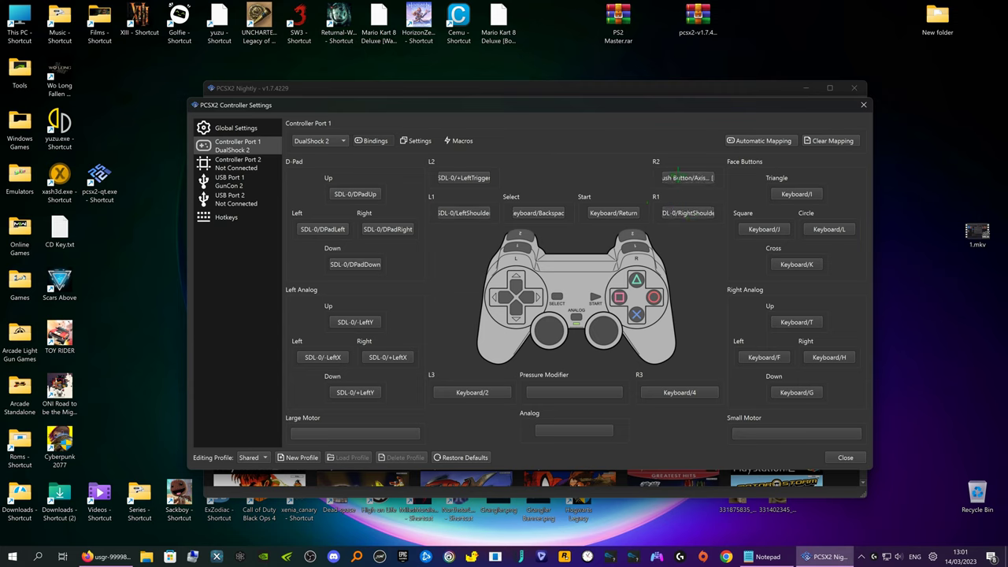
{"action": "left_click", "coordinate": [543, 212]}
{"action": "left_click", "coordinate": [611, 206]}
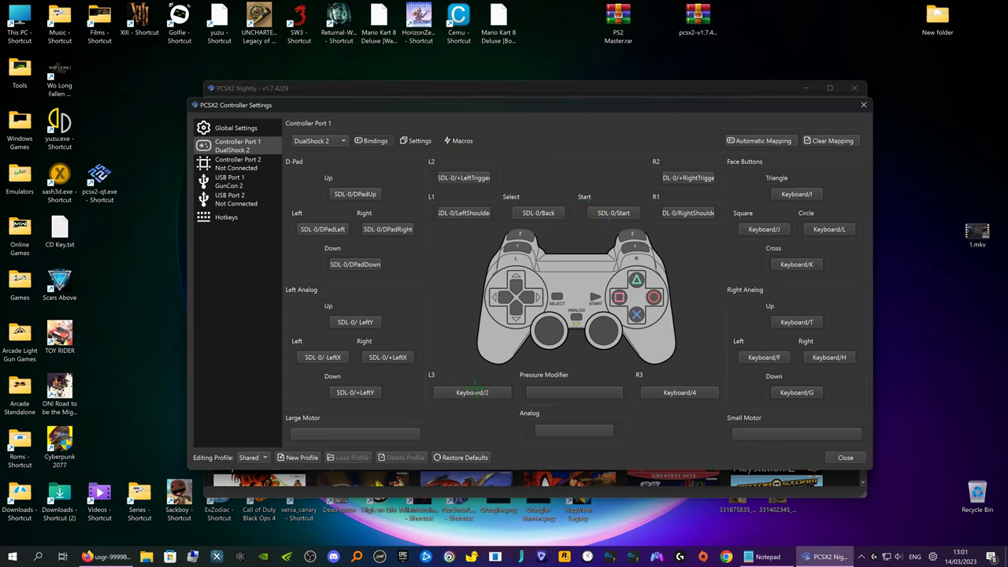
{"action": "left_click", "coordinate": [474, 389]}
{"action": "left_click", "coordinate": [681, 392]}
Bind the face buttons: Triangle to SDL-0/Y, Cross to SDL-0/A, Square to SDL-0/X and Circle to SDL-0/B.
{"action": "left_click", "coordinate": [791, 193]}
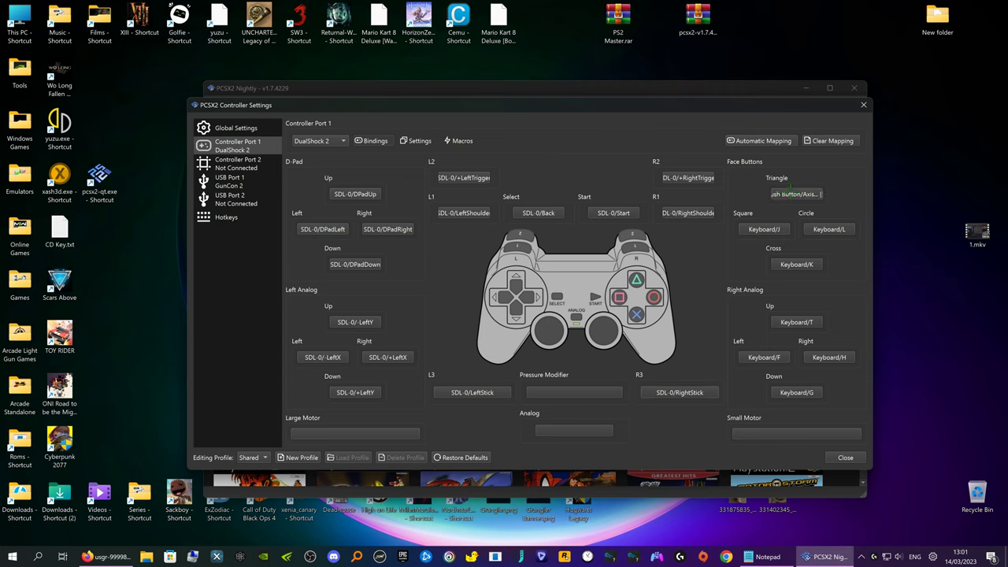
{"action": "left_click", "coordinate": [800, 265]}
{"action": "left_click", "coordinate": [786, 229]}
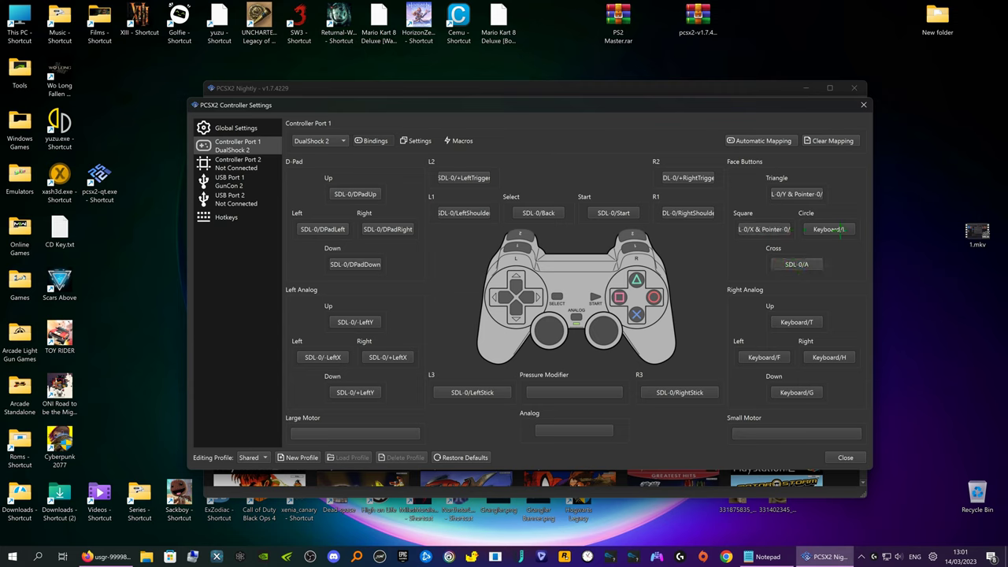
{"action": "left_click", "coordinate": [826, 230]}
Bind the right analog up, down, left and right to the SDL-0 RightY and RightX axes.
{"action": "left_click", "coordinate": [808, 321]}
{"action": "left_click", "coordinate": [799, 392]}
{"action": "left_click", "coordinate": [785, 389]}
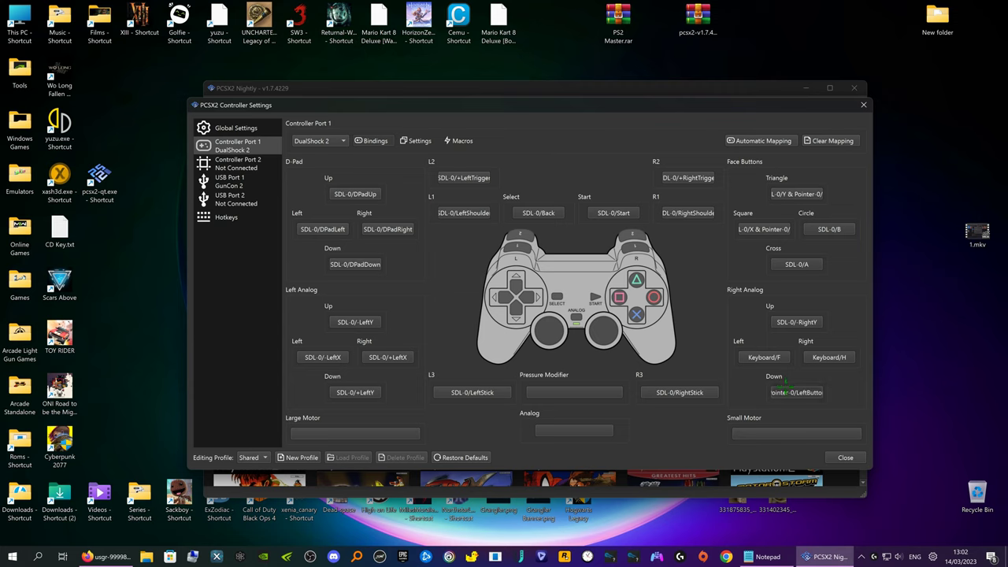
{"action": "left_click", "coordinate": [775, 359]}
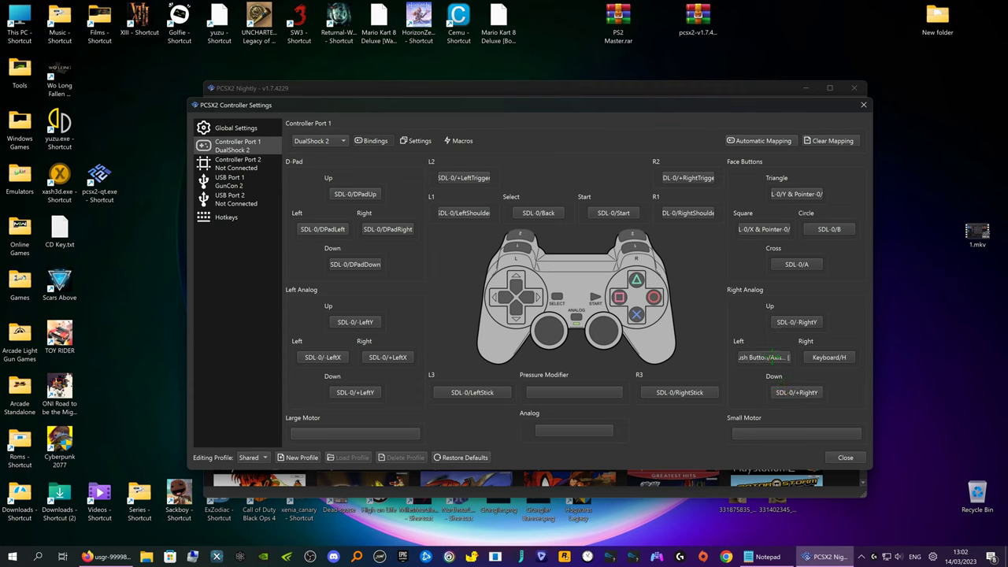
{"action": "left_click", "coordinate": [829, 355]}
Create an input profile named Default with all current bindings copied, and show its Controller Port 1 bindings.
{"action": "left_click", "coordinate": [299, 458]}
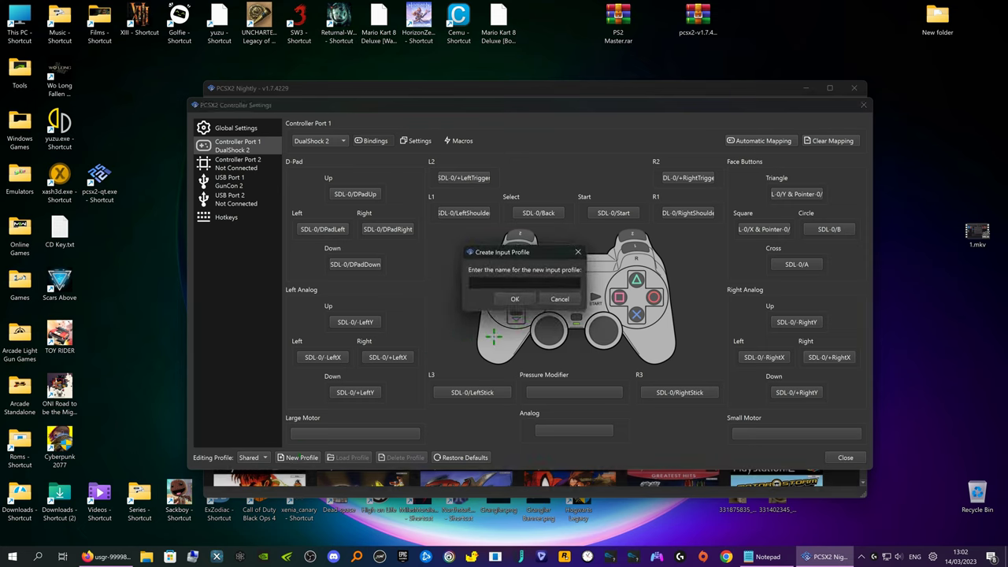
{"action": "type", "text": "Default"}
{"action": "left_click", "coordinate": [514, 299]}
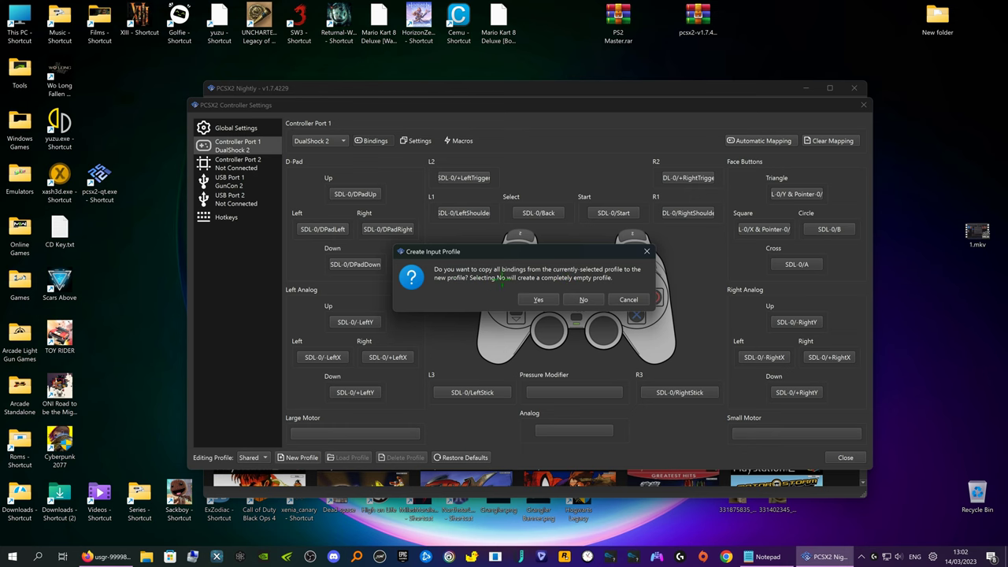
{"action": "left_click", "coordinate": [538, 299]}
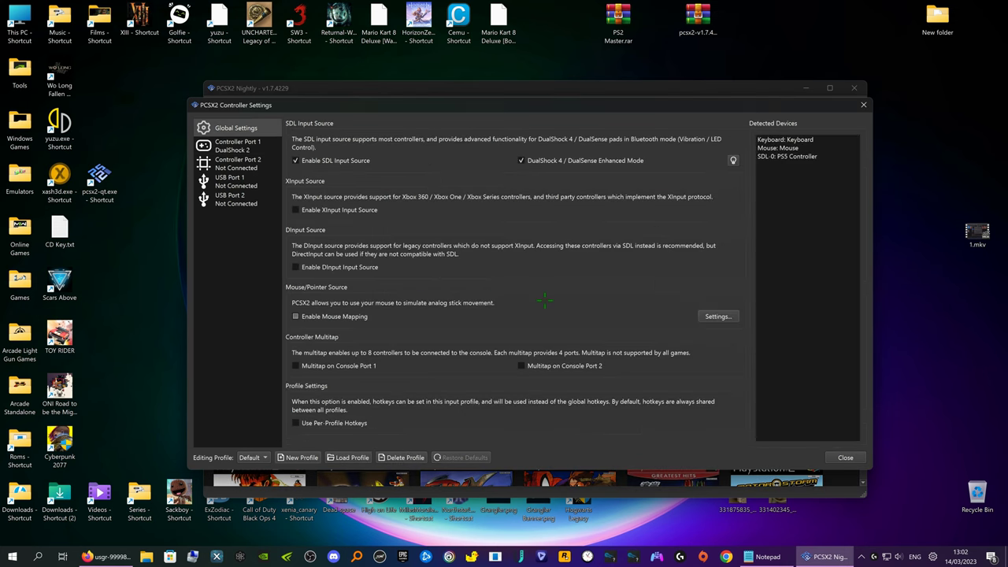
{"action": "left_click", "coordinate": [233, 148]}
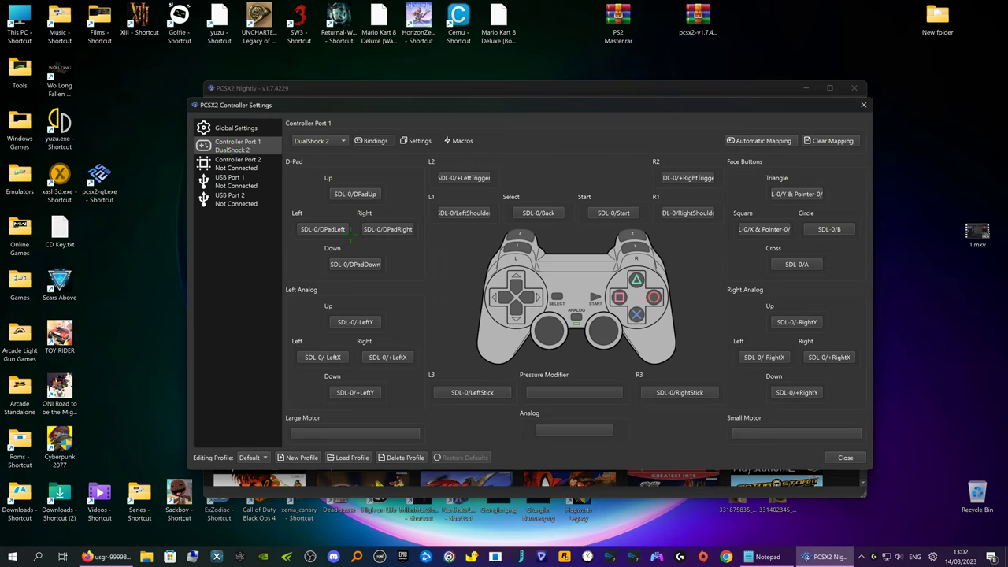
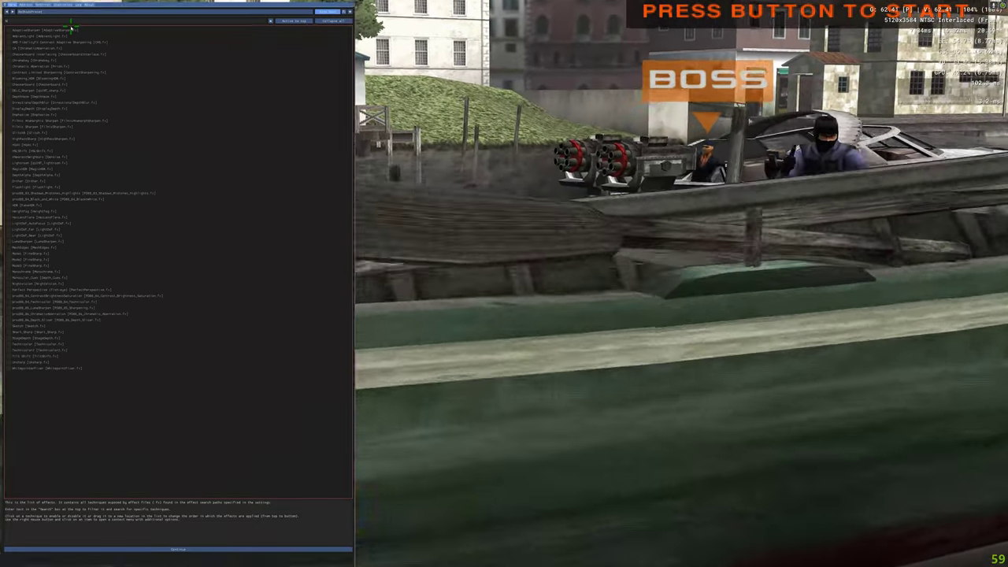
Find the ReShade effects matching hdr, enable HDR [FakeHDR.fx], and clear the search.
{"action": "type", "text": "hdr"}
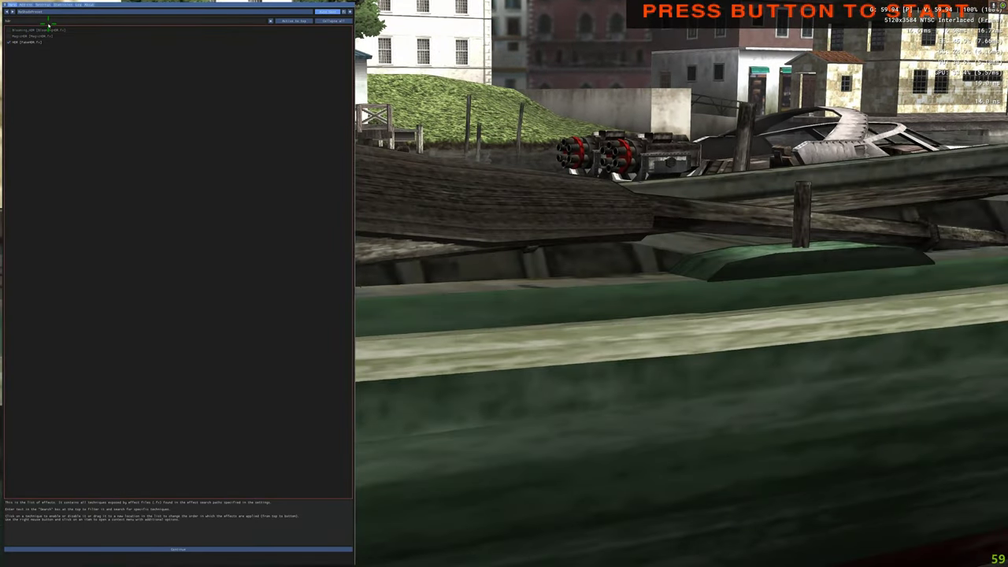
{"action": "key", "text": "BackSpace"}
{"action": "key", "text": "BackSpace"}
{"action": "key", "text": "BackSpace"}
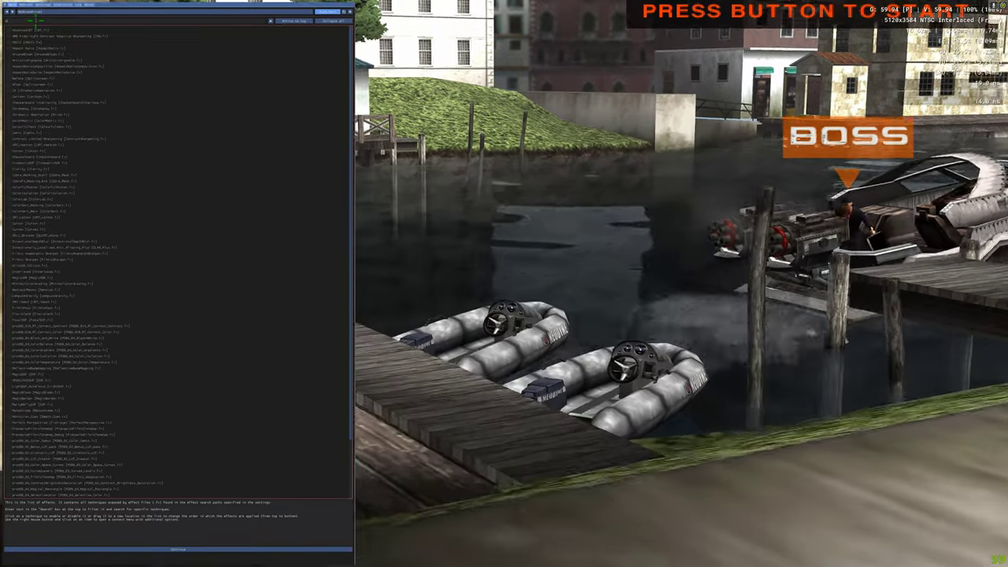
Enable the Clarity [Clarity.fx] effect, finish the ReShade tutorial and close its overlay.
{"action": "type", "text": "clarity"}
{"action": "left_click", "coordinate": [32, 31]}
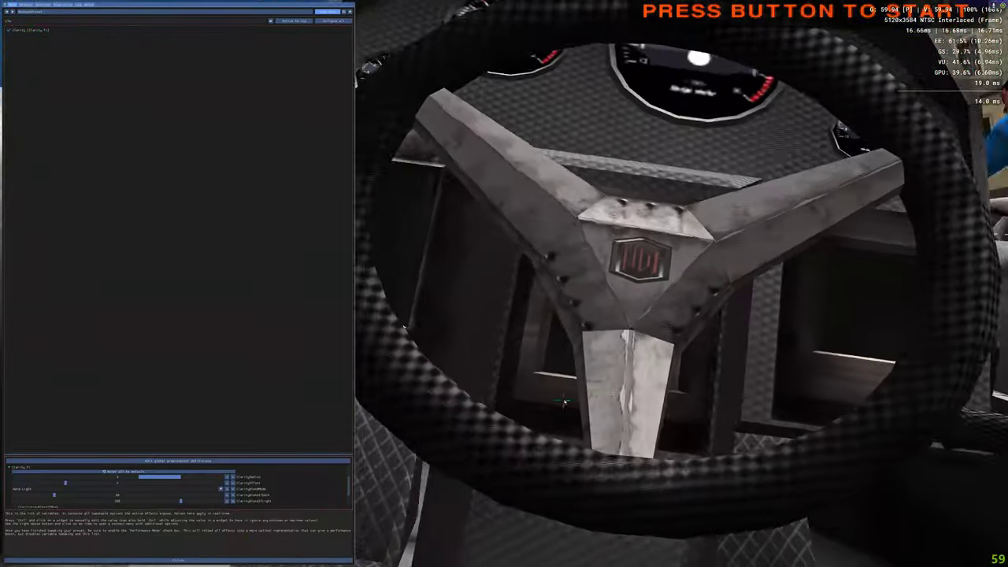
{"action": "left_click", "coordinate": [178, 560]}
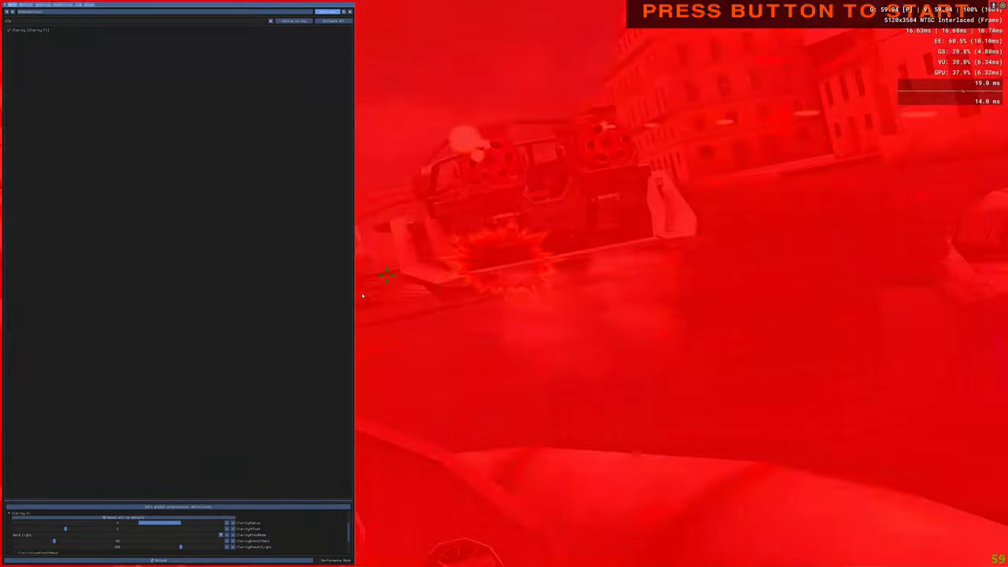
{"action": "key", "text": "Home"}
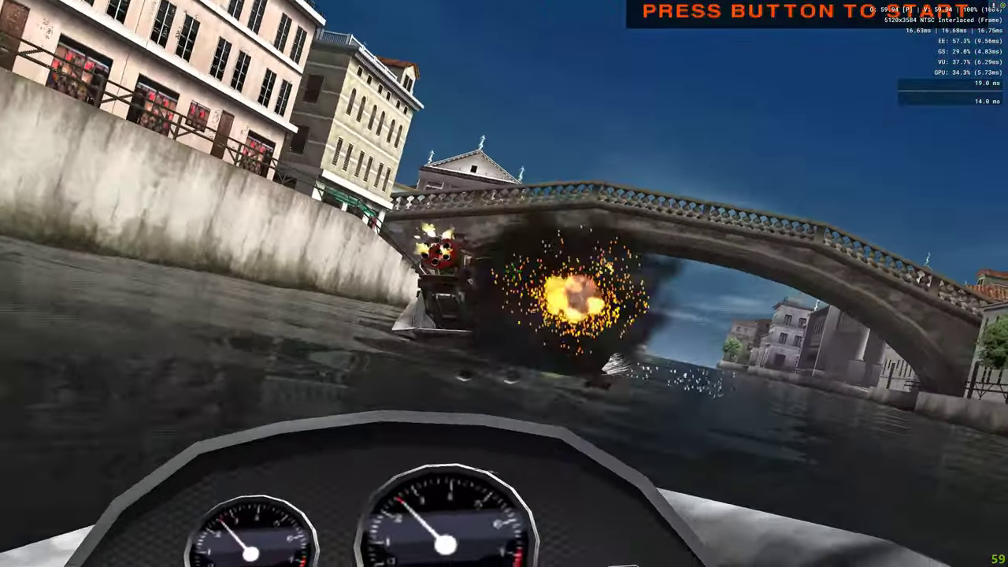
Leave fullscreen and set the emulator's audio volume to 17% in the global settings.
{"action": "key", "text": "alt+Return"}
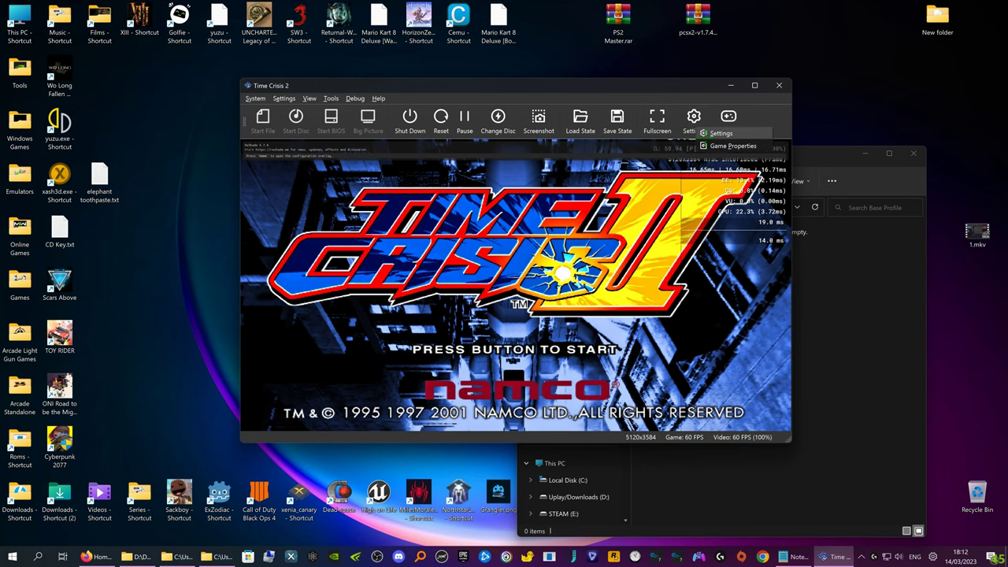
{"action": "left_click", "coordinate": [719, 133]}
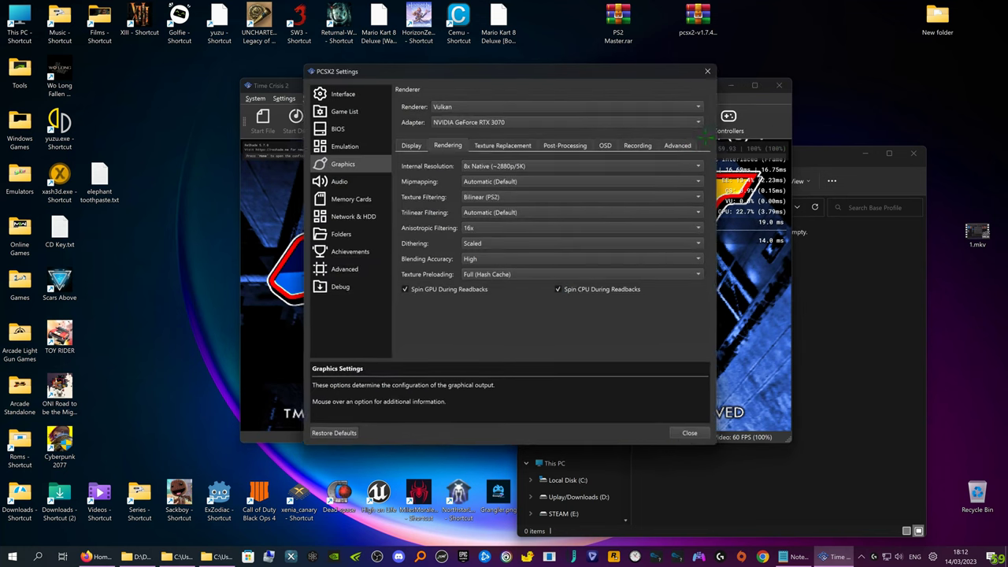
{"action": "left_click", "coordinate": [352, 180]}
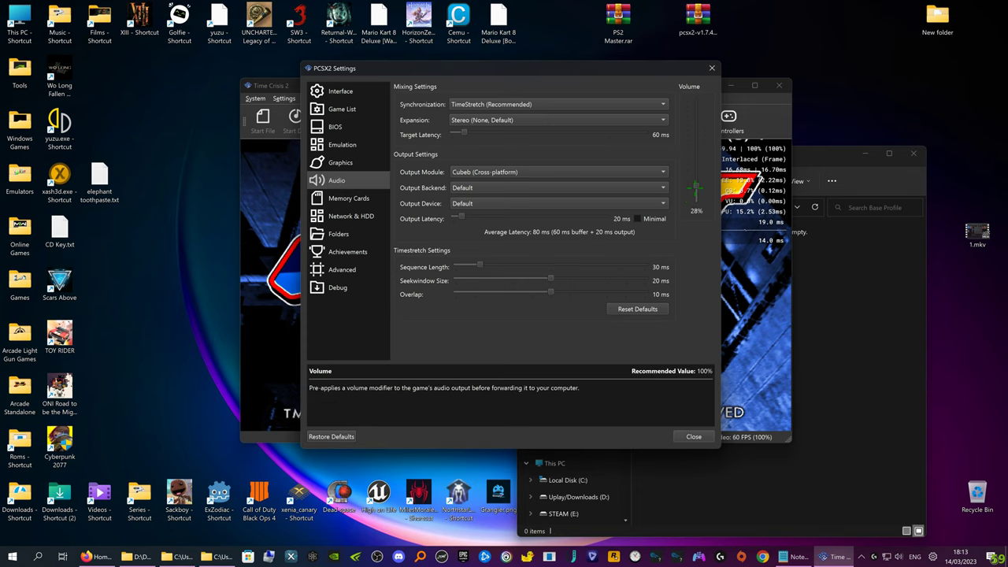
{"action": "left_click", "coordinate": [685, 431]}
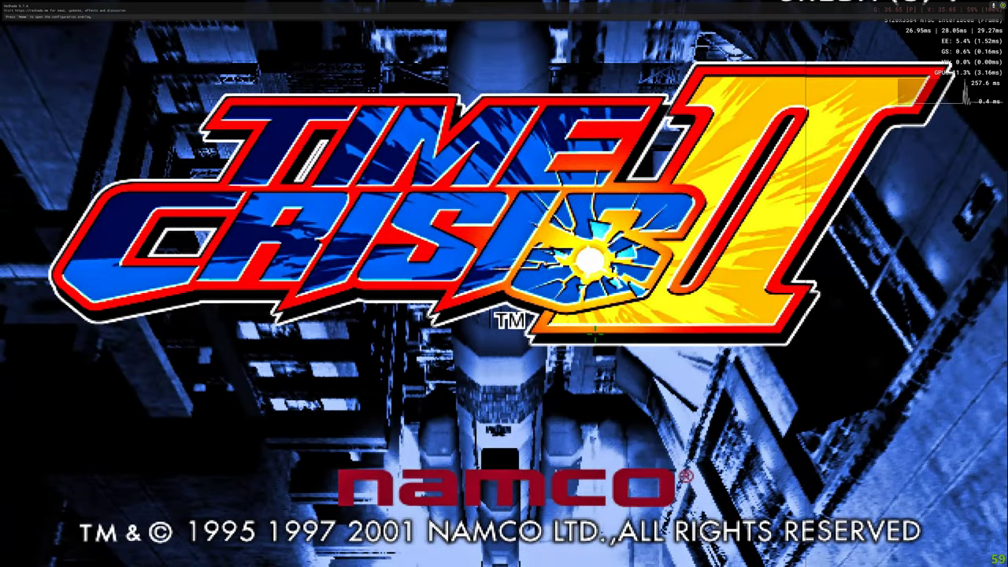
Return to fullscreen and start Time Crisis 2 in arcade, one player, story mode.
{"action": "left_click", "coordinate": [520, 361]}
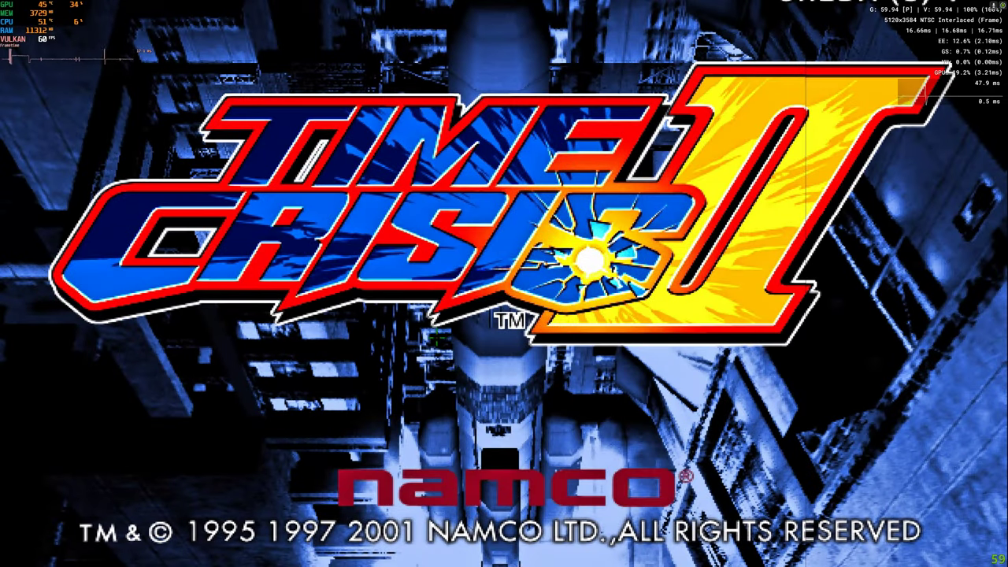
{"action": "left_click", "coordinate": [459, 387]}
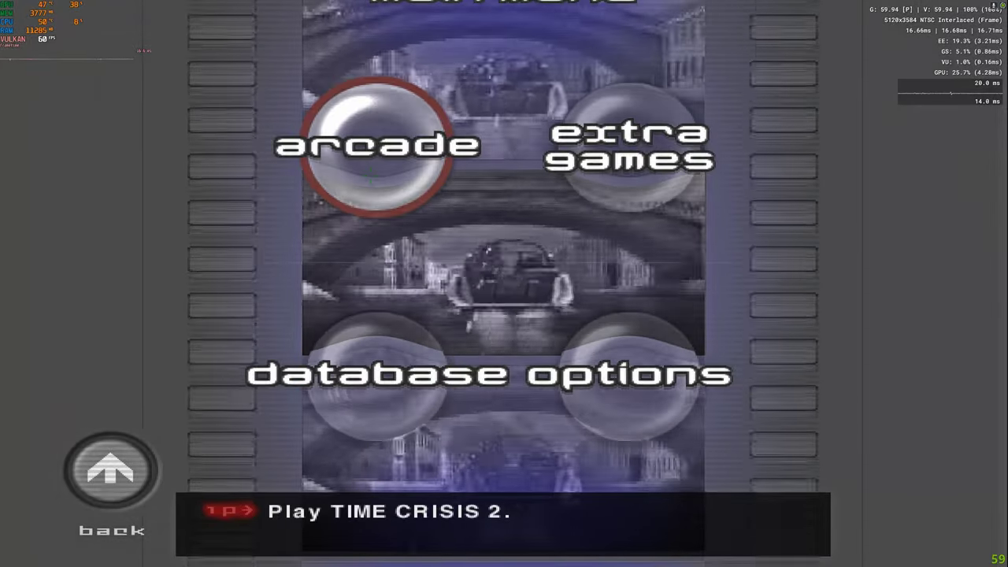
{"action": "left_click", "coordinate": [358, 162]}
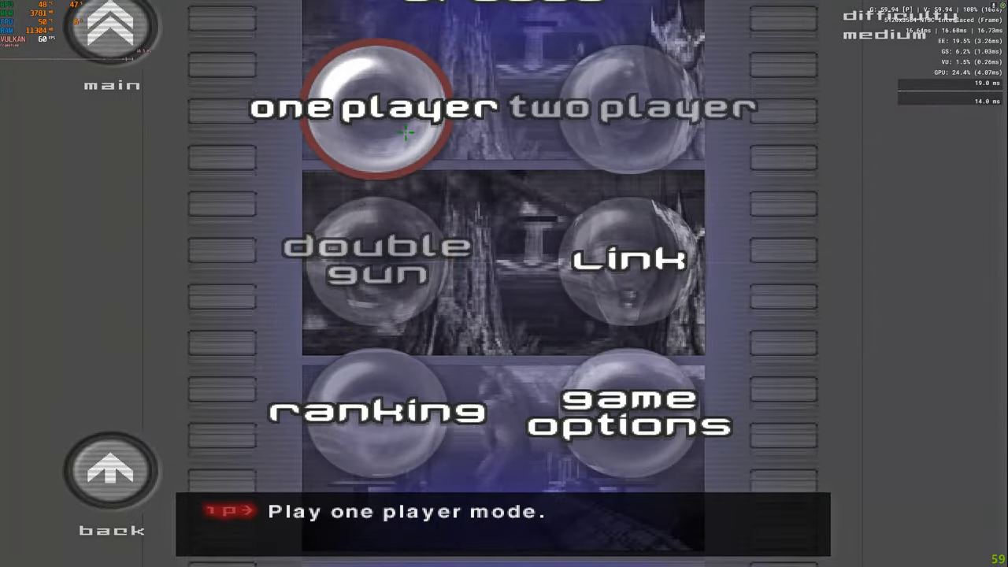
{"action": "left_click", "coordinate": [407, 134]}
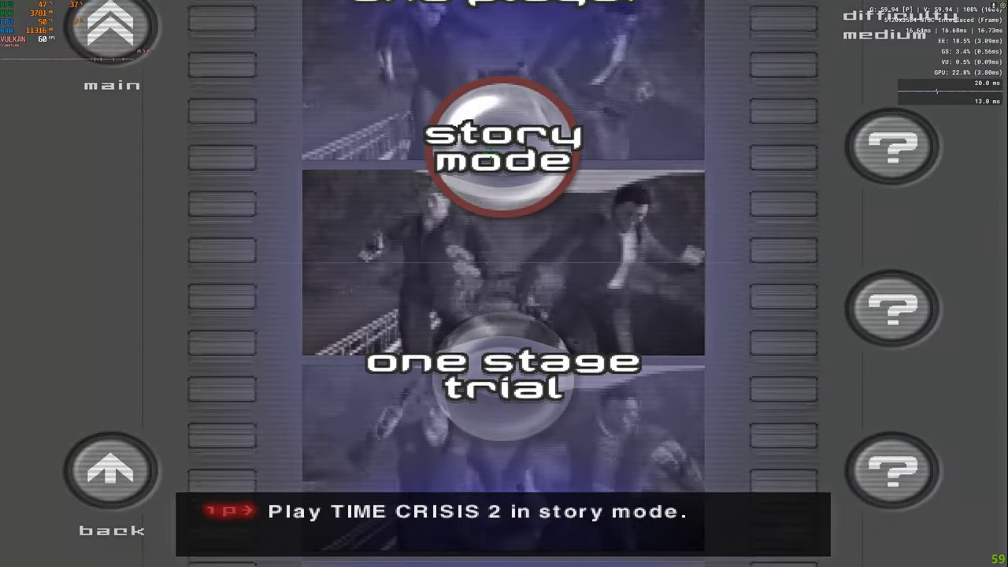
{"action": "left_click", "coordinate": [490, 155]}
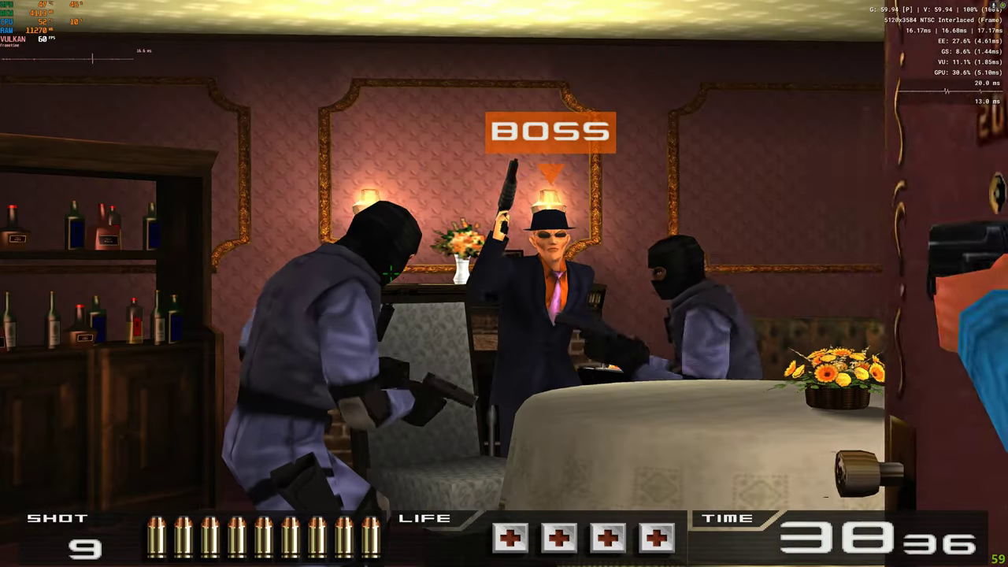
Shoot the boss and masked gunmen in the dining room scene, taking cover to reload between bursts.
{"action": "left_click", "coordinate": [453, 233]}
{"action": "left_click", "coordinate": [394, 260]}
{"action": "left_click", "coordinate": [338, 271]}
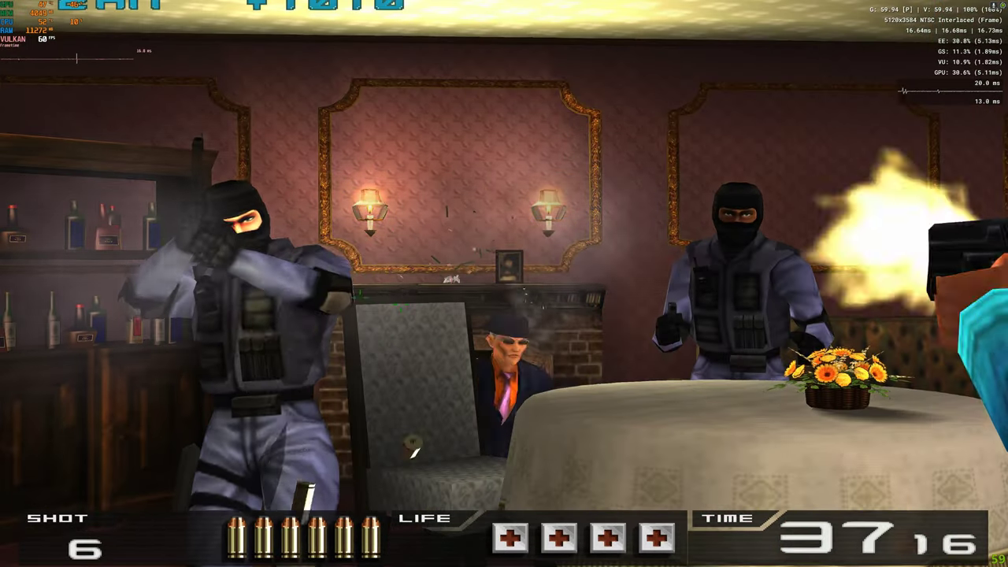
{"action": "left_click", "coordinate": [315, 284]}
{"action": "left_click", "coordinate": [311, 289]}
{"action": "left_click", "coordinate": [646, 281]}
{"action": "left_click", "coordinate": [646, 281]}
{"action": "right_click", "coordinate": [645, 281]}
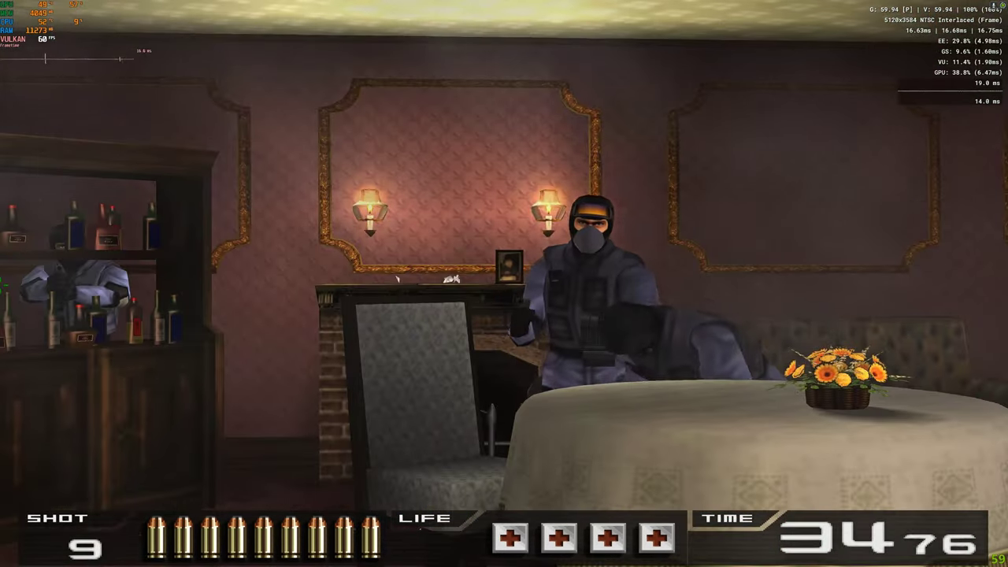
{"action": "left_click", "coordinate": [479, 378]}
{"action": "left_click", "coordinate": [606, 237]}
{"action": "left_click", "coordinate": [607, 237]}
{"action": "right_click", "coordinate": [599, 259]}
{"action": "left_click", "coordinate": [586, 282]}
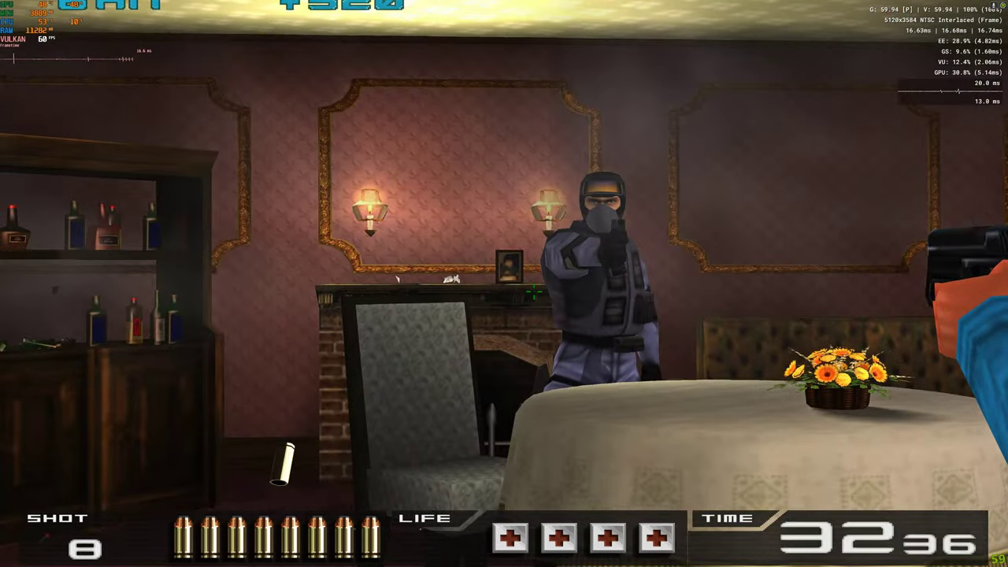
{"action": "left_click", "coordinate": [586, 281]}
{"action": "left_click", "coordinate": [586, 281]}
{"action": "right_click", "coordinate": [587, 281]}
{"action": "left_click", "coordinate": [669, 293]}
{"action": "left_click", "coordinate": [665, 299]}
{"action": "left_click", "coordinate": [665, 299]}
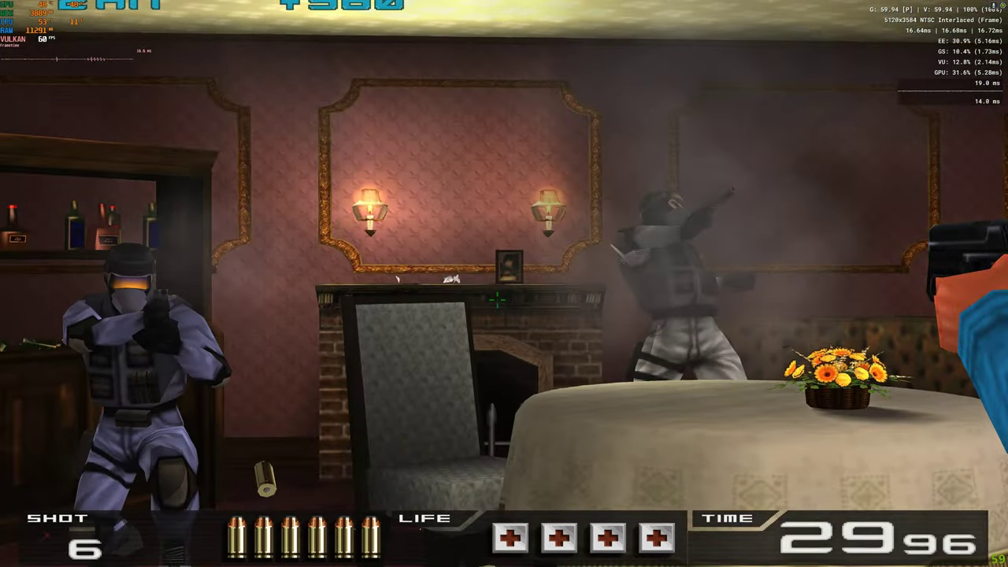
{"action": "right_click", "coordinate": [271, 297]}
{"action": "left_click", "coordinate": [158, 340]}
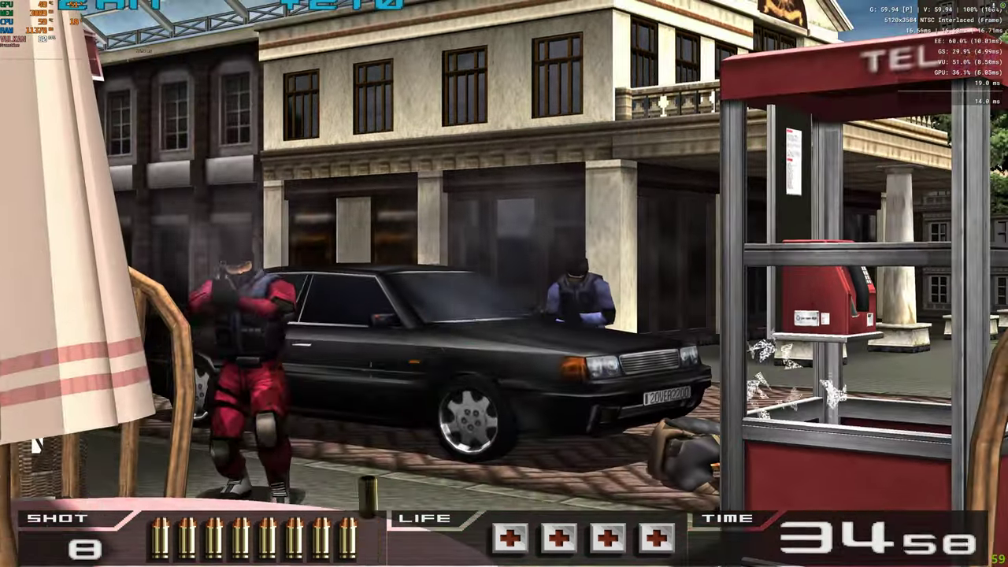
Shoot the gunmen around the black car in the street scene, ducking behind cover to reload.
{"action": "right_click", "coordinate": [338, 338]}
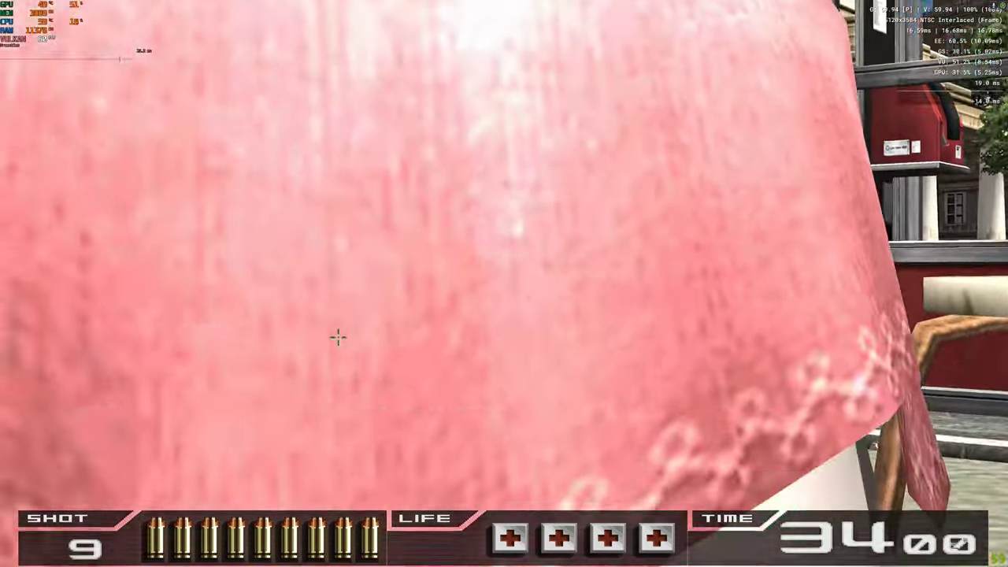
{"action": "left_click", "coordinate": [551, 296]}
{"action": "right_click", "coordinate": [397, 401]}
{"action": "left_click", "coordinate": [509, 338]}
{"action": "left_click", "coordinate": [555, 303]}
{"action": "left_click", "coordinate": [562, 305]}
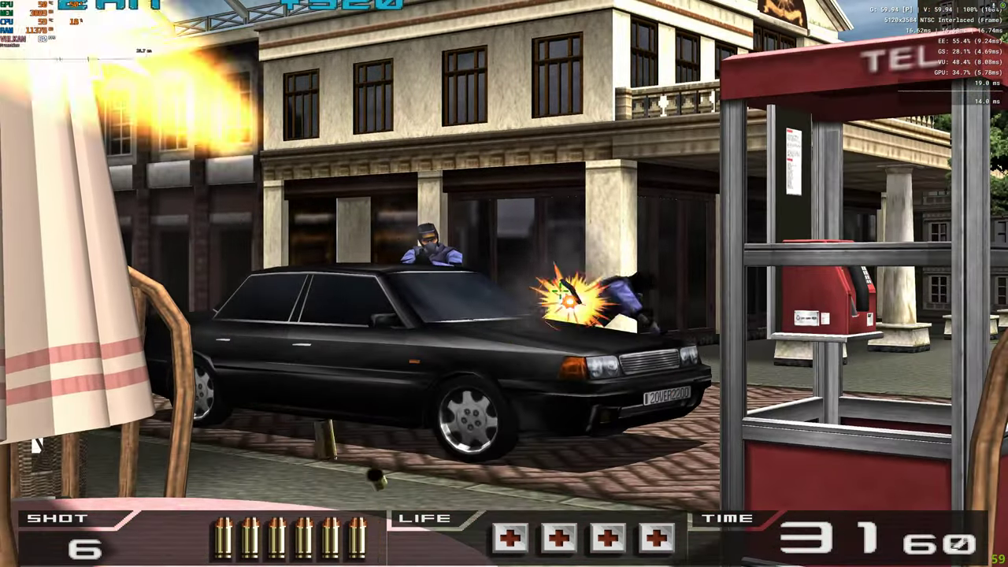
{"action": "left_click", "coordinate": [413, 244]}
{"action": "left_click", "coordinate": [374, 228]}
{"action": "left_click", "coordinate": [415, 337]}
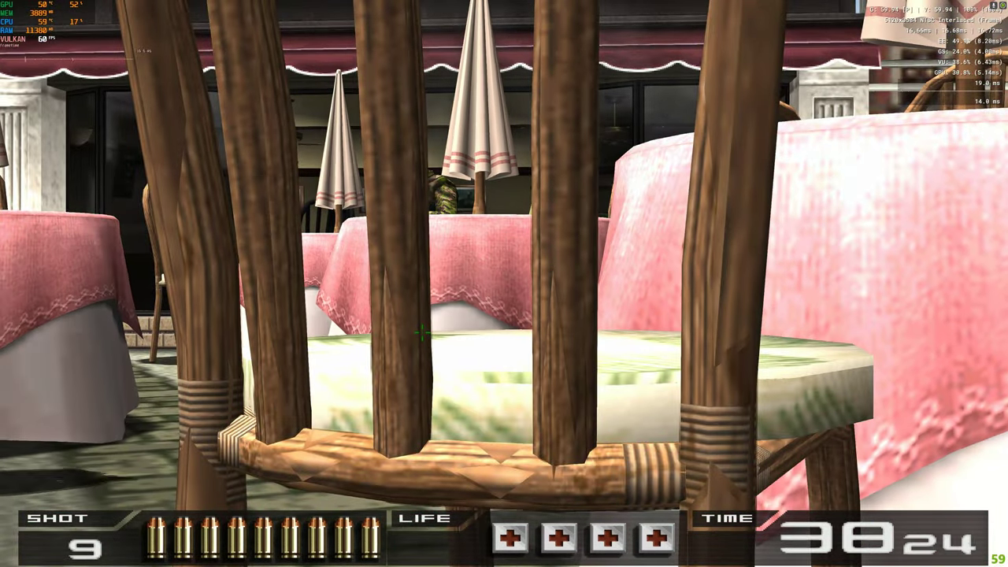
Exit Time Crisis 2 without saving a state and go back to the beginning of the game list.
{"action": "key", "text": "Escape"}
{"action": "left_click", "coordinate": [146, 533]}
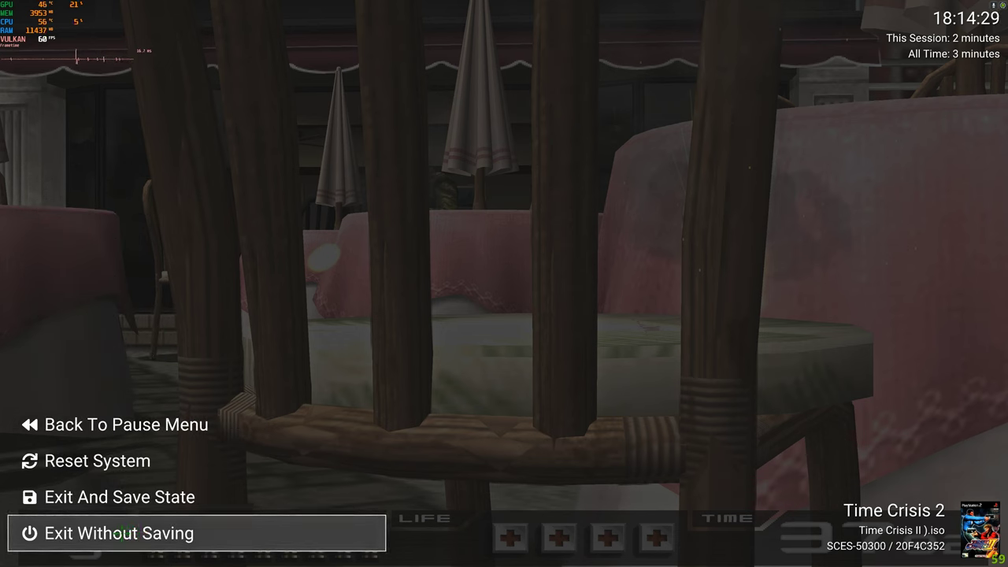
{"action": "left_click", "coordinate": [120, 534]}
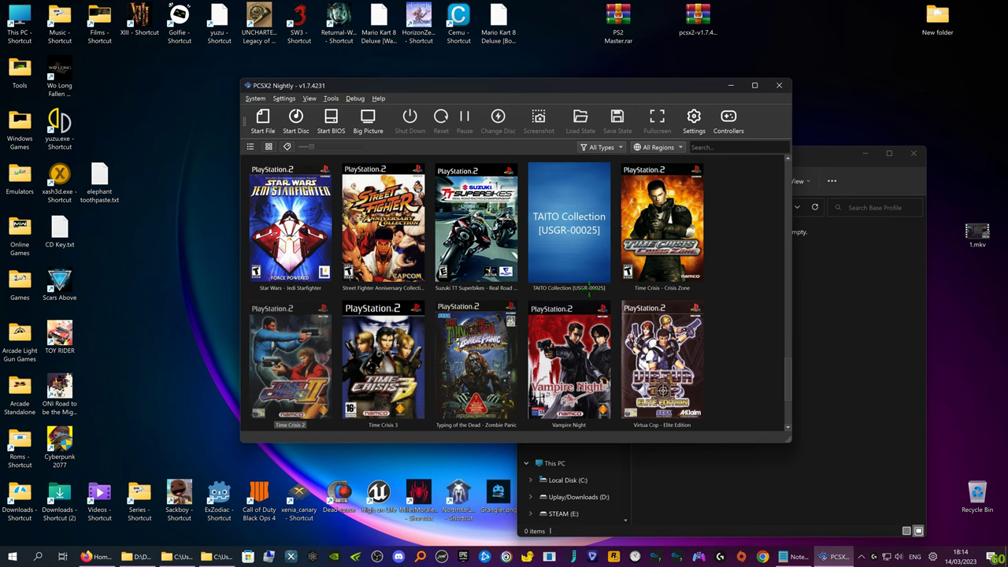
{"action": "scroll", "coordinate": [525, 308], "scroll_direction": "up", "scroll_amount": 10}
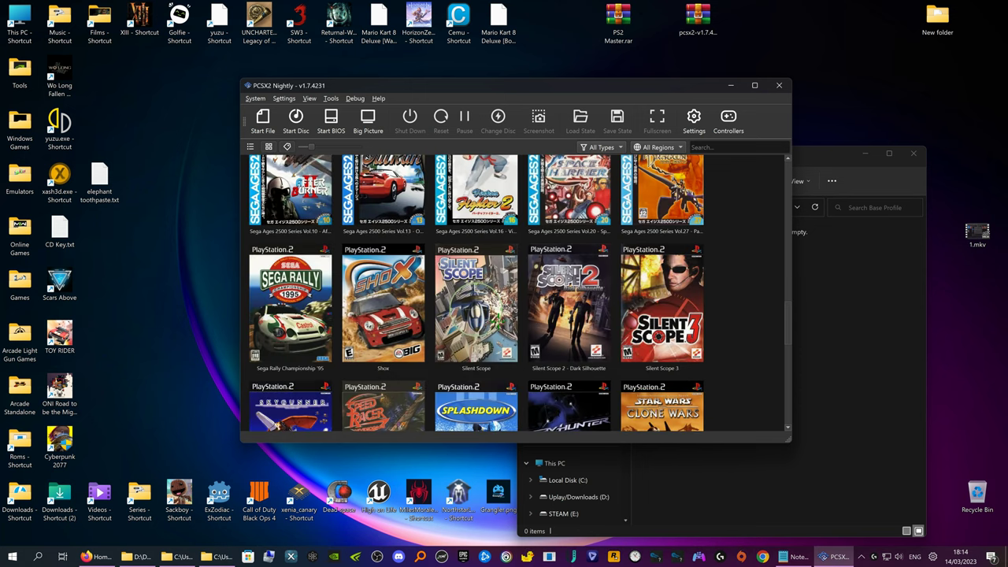
{"action": "scroll", "coordinate": [477, 291], "scroll_direction": "up", "scroll_amount": 10}
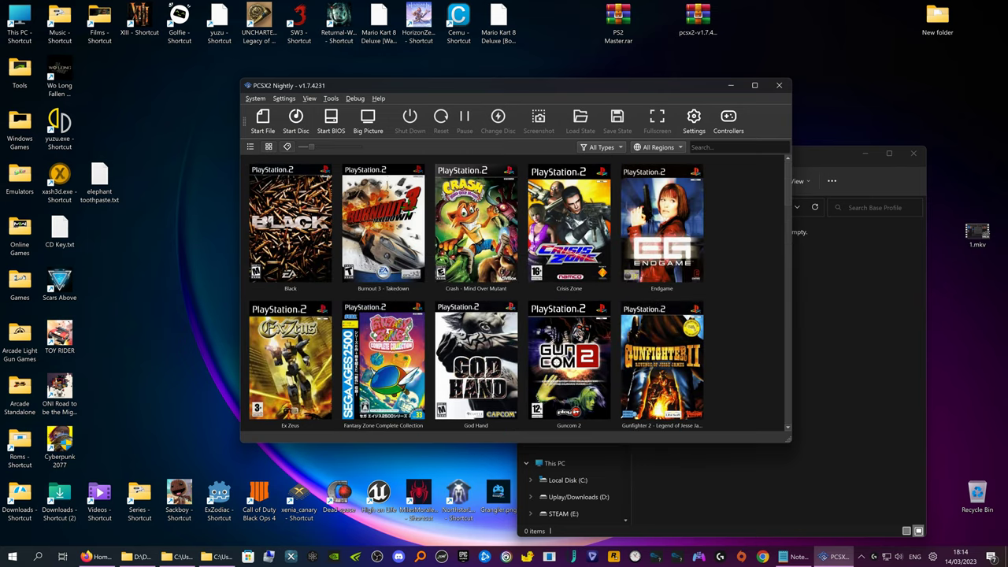
Show the memory card settings and eject the cards from Port 1 and Port 2.
{"action": "left_click", "coordinate": [693, 119]}
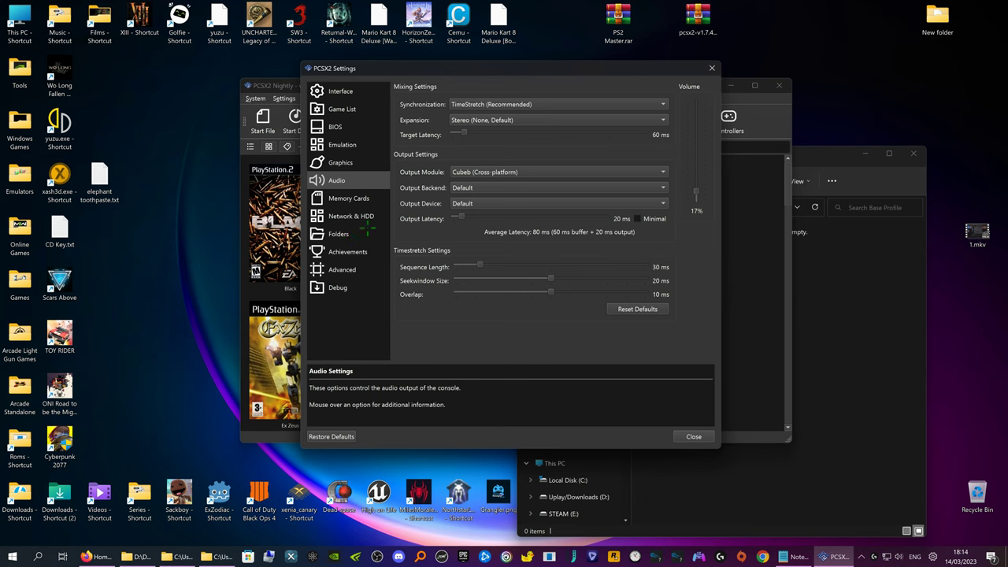
{"action": "left_click", "coordinate": [358, 198]}
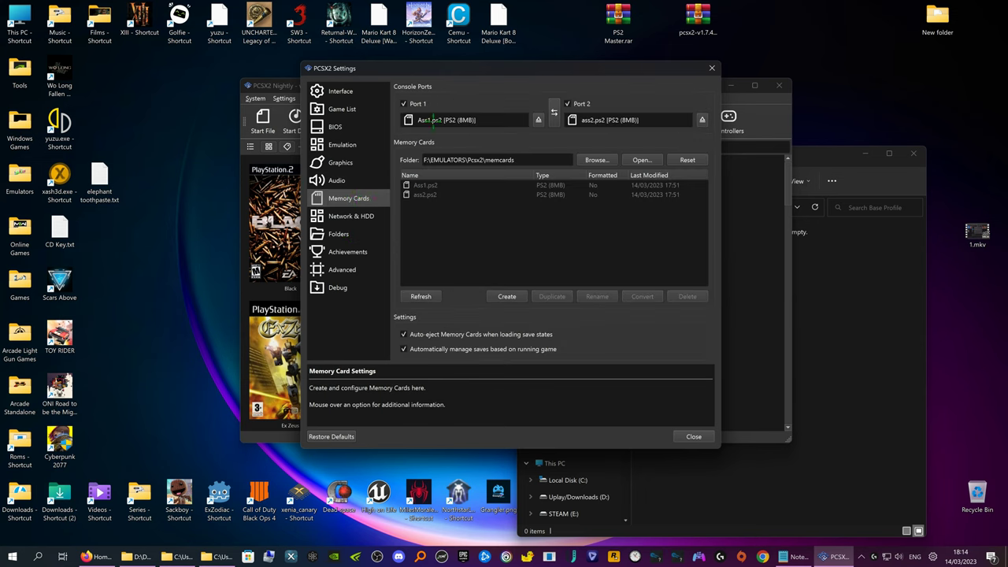
{"action": "left_click", "coordinate": [538, 120]}
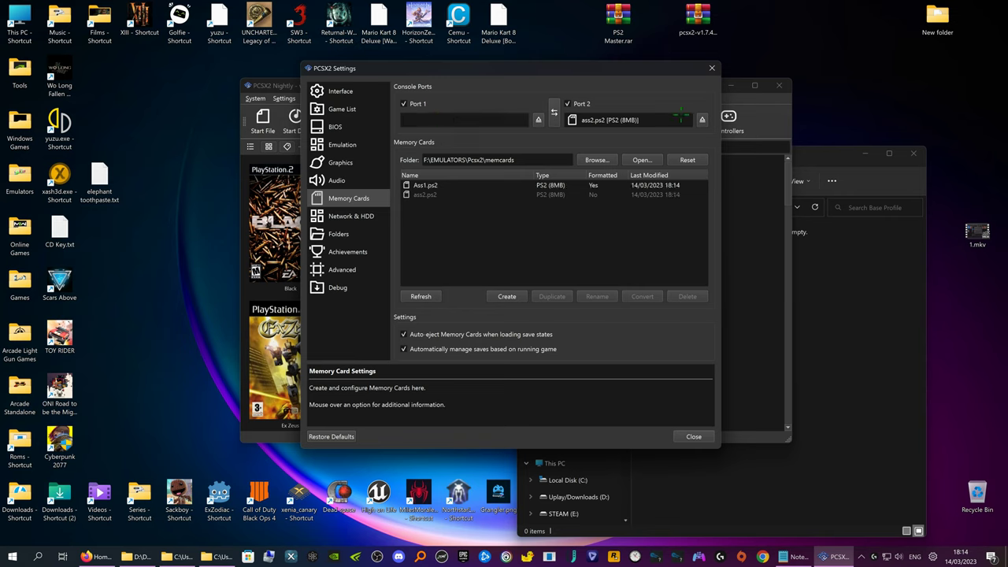
{"action": "left_click", "coordinate": [701, 119]}
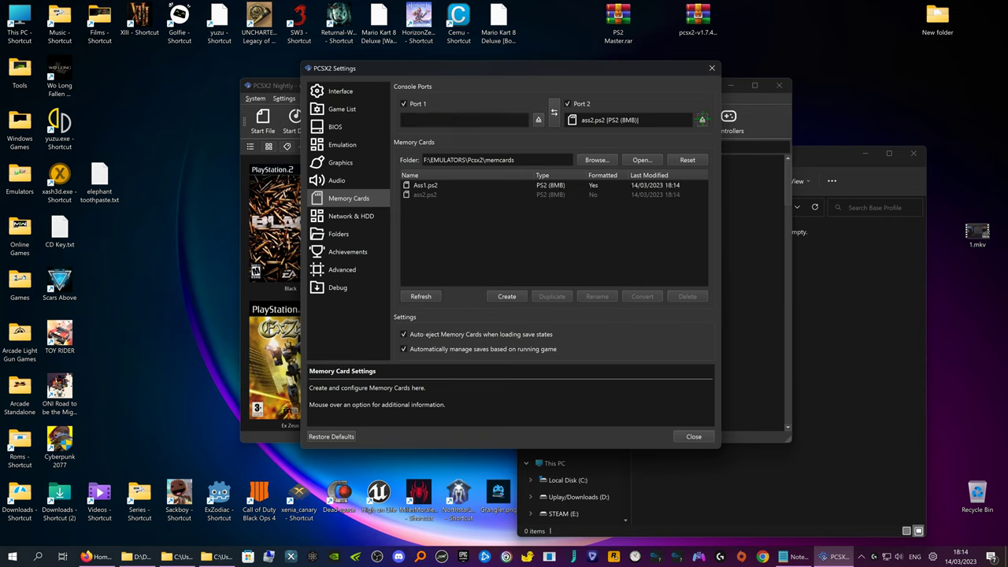
Delete the memory cards Ass1.ps2 and ass2.ps2.
{"action": "left_click", "coordinate": [437, 185]}
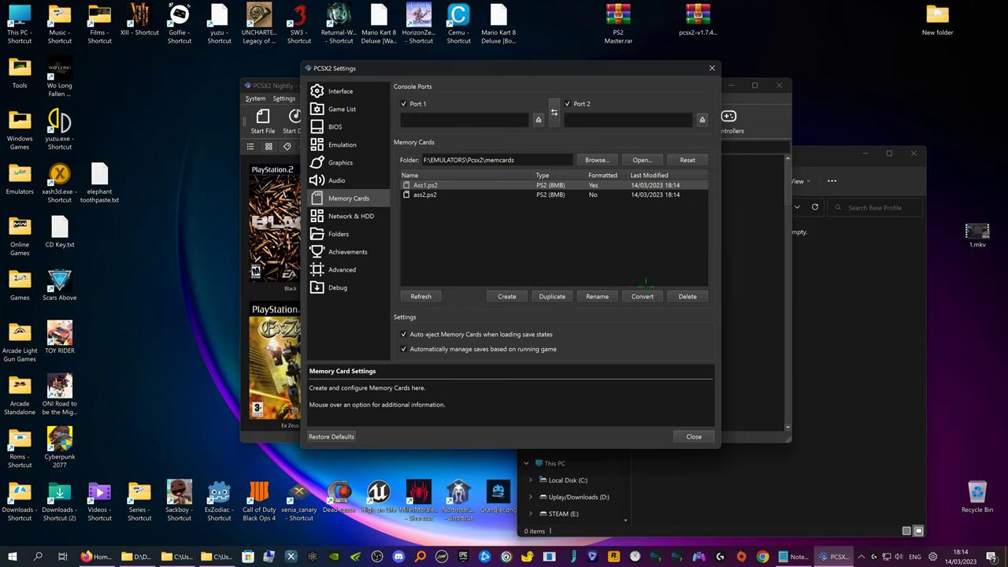
{"action": "left_click", "coordinate": [679, 296]}
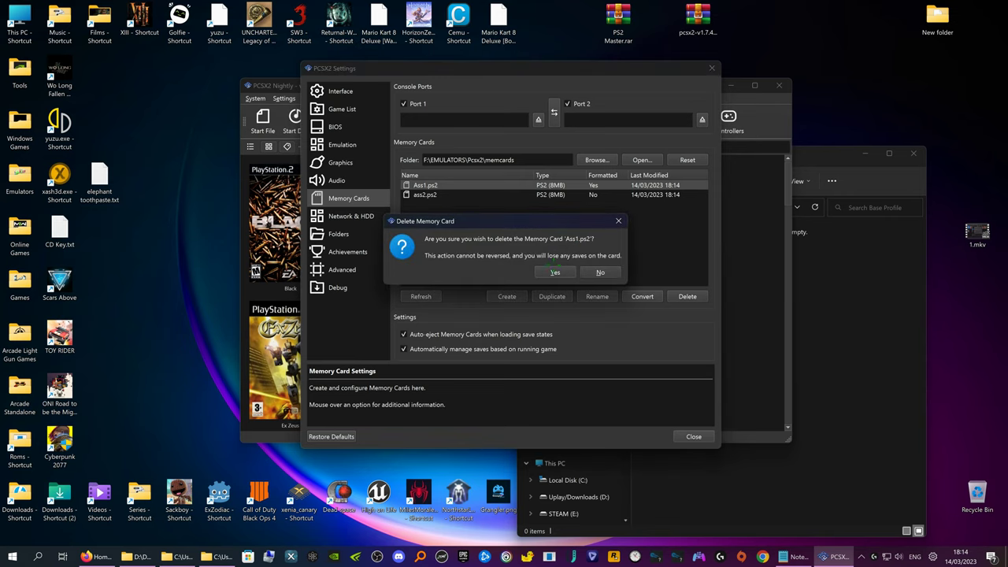
{"action": "left_click", "coordinate": [554, 271]}
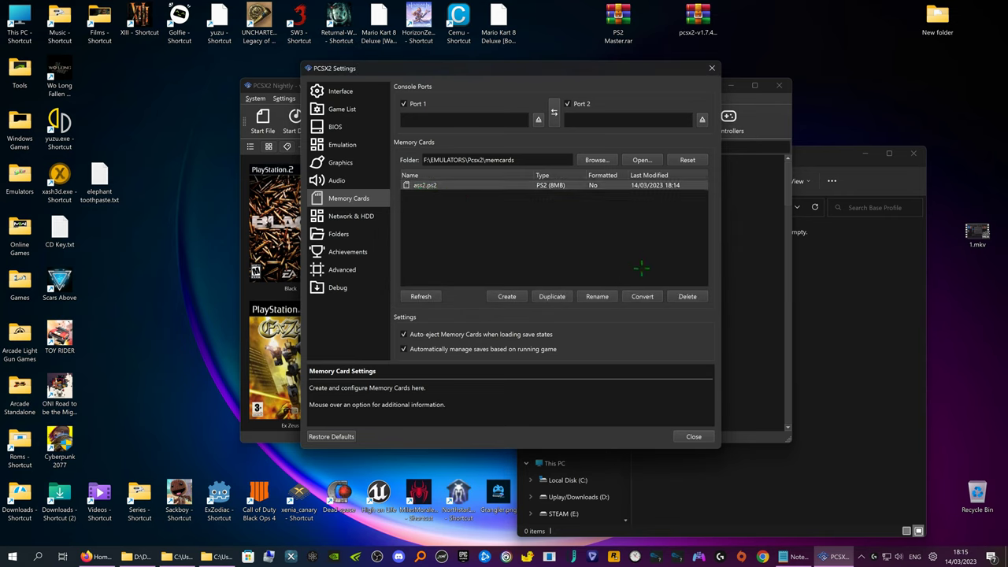
{"action": "left_click", "coordinate": [682, 296]}
{"action": "left_click", "coordinate": [560, 271]}
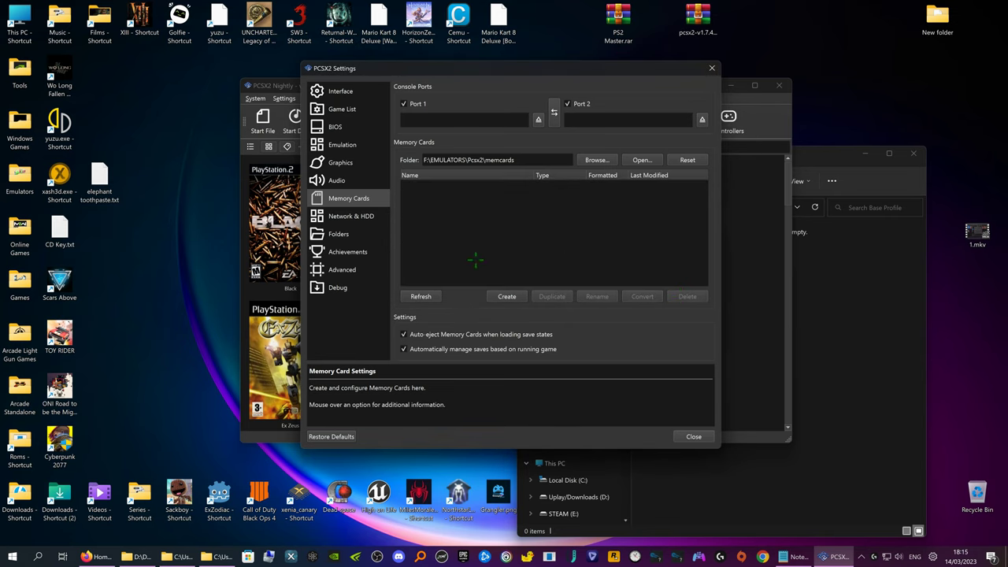
Create an 8 MB memory card named ASS1 with NTFS compression and insert it in Port 1.
{"action": "left_click", "coordinate": [512, 297]}
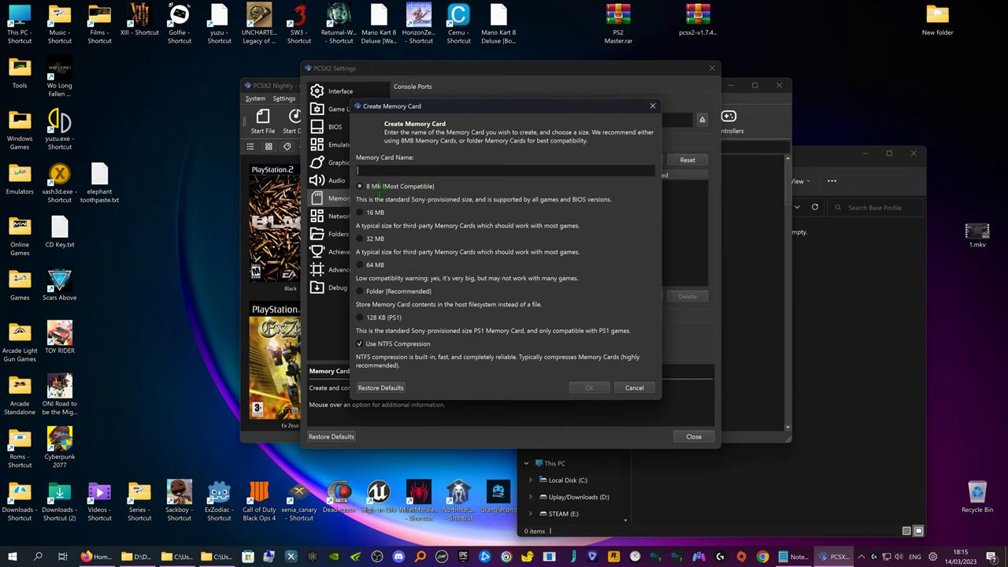
{"action": "type", "text": "ASS1"}
{"action": "left_click", "coordinate": [590, 387]}
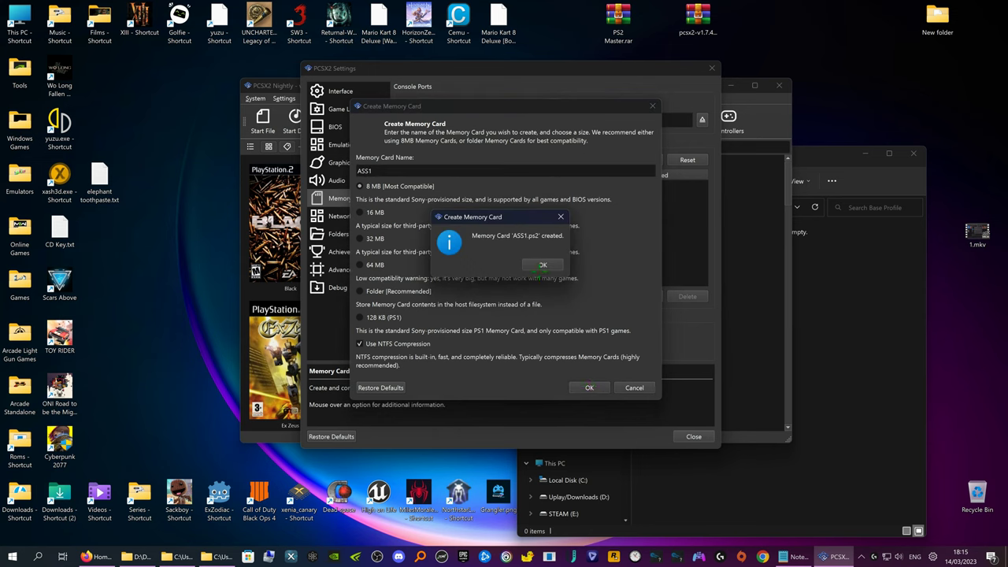
{"action": "left_click", "coordinate": [543, 265]}
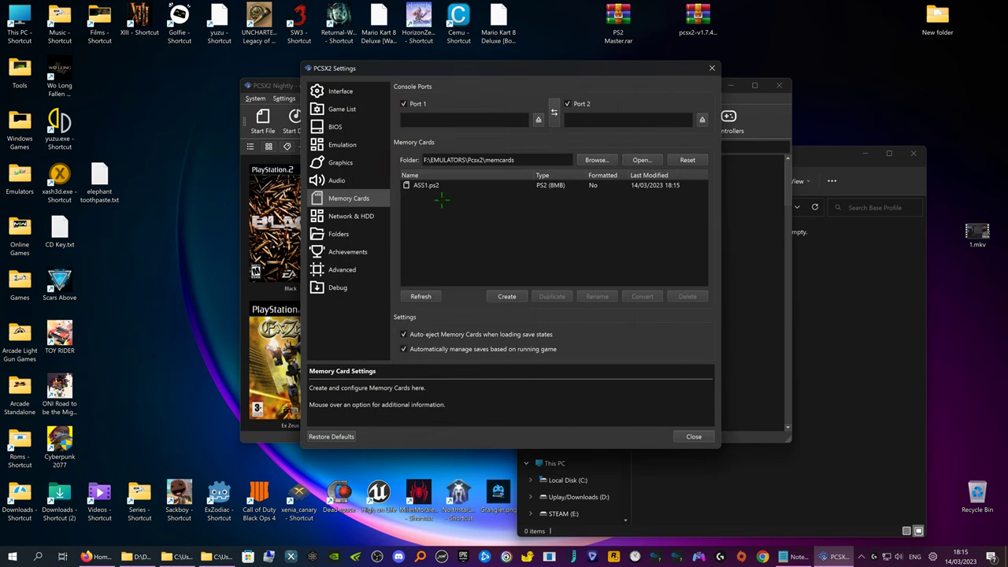
{"action": "left_click_drag", "start_coordinate": [418, 187], "coordinate": [426, 118]}
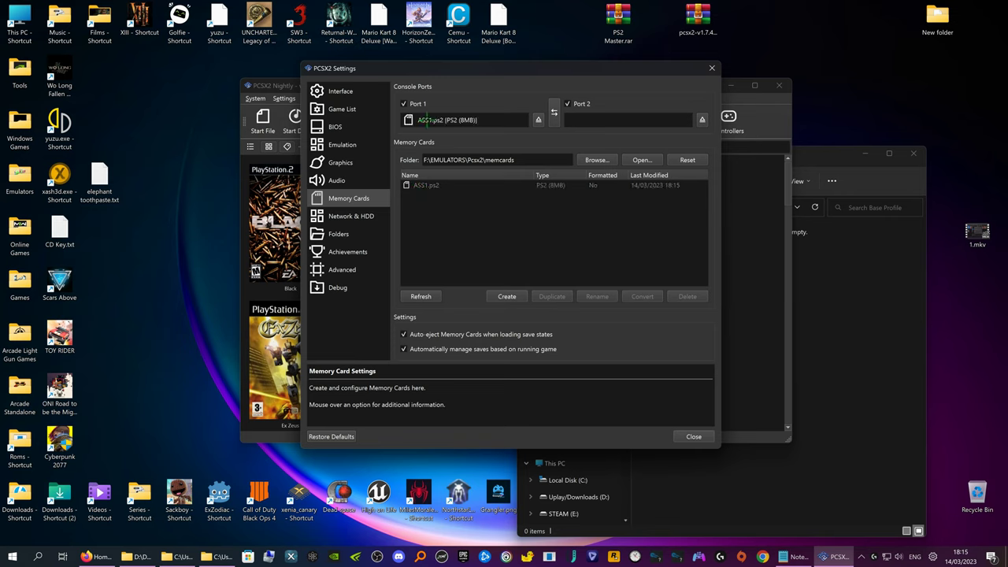
Create an 8 MB memory card named ASS2 with NTFS compression, insert it in Port 2 and close the settings.
{"action": "left_click", "coordinate": [504, 295]}
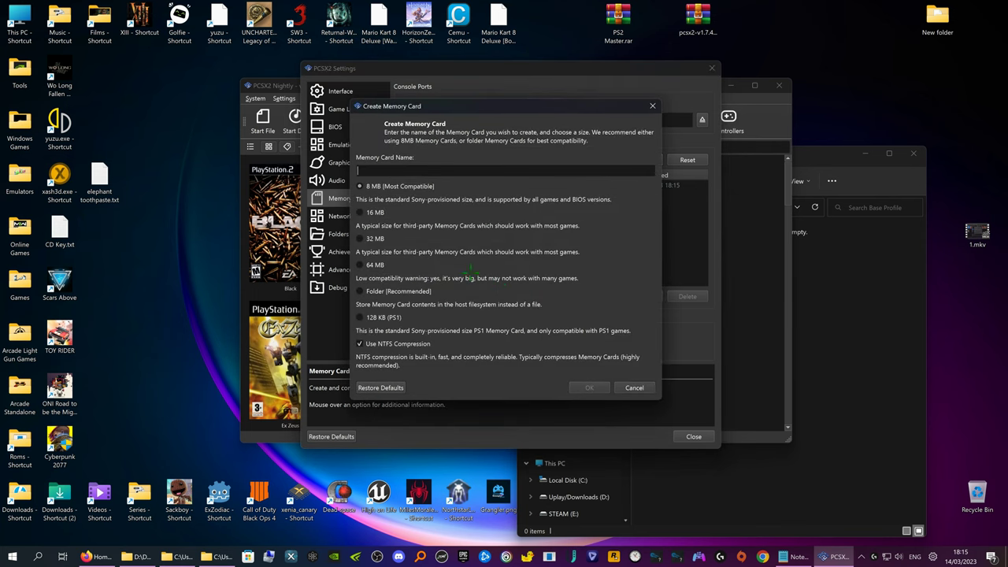
{"action": "type", "text": "ASS2"}
{"action": "left_click", "coordinate": [599, 392]}
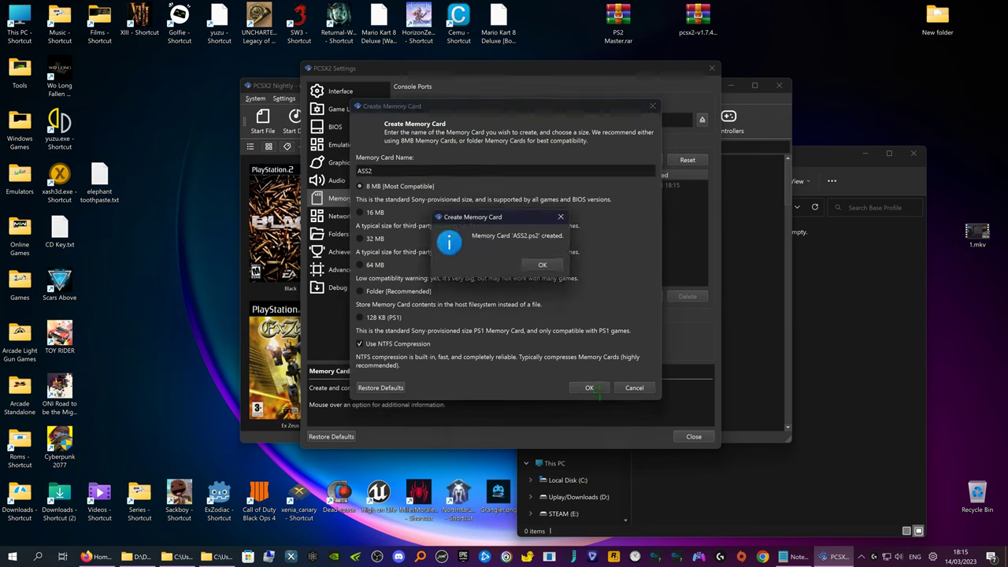
{"action": "left_click", "coordinate": [542, 266]}
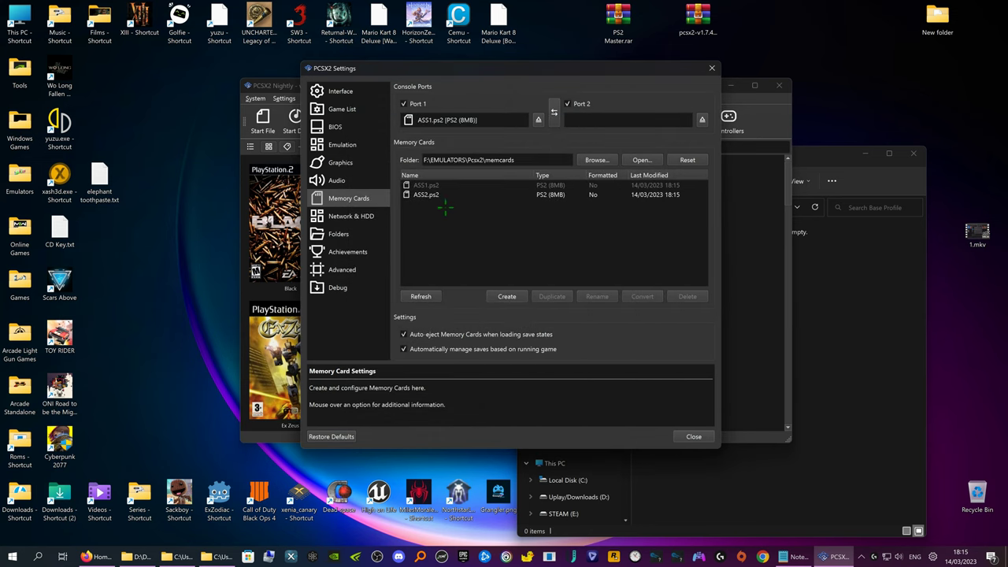
{"action": "left_click", "coordinate": [425, 194]}
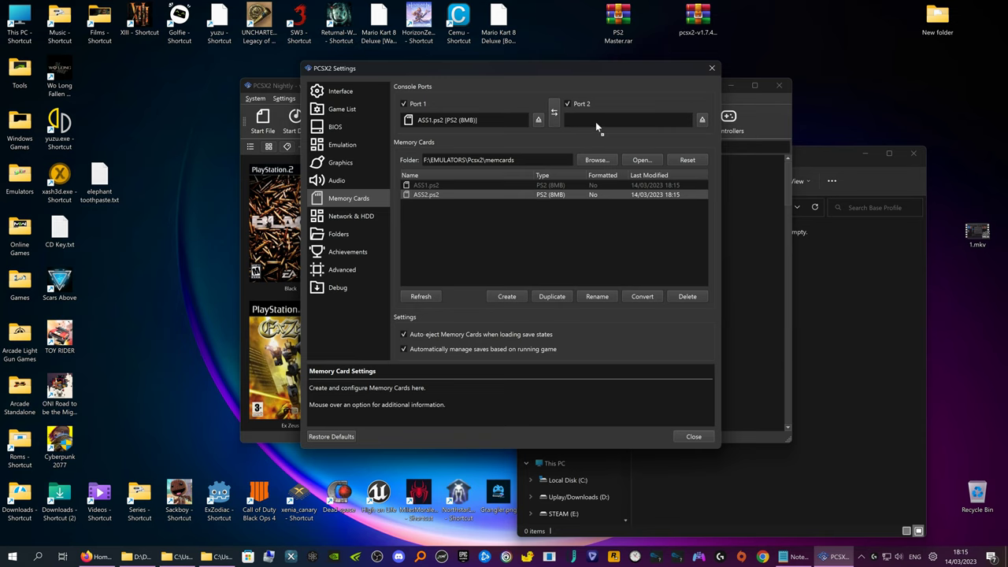
{"action": "left_click_drag", "start_coordinate": [595, 121], "coordinate": [596, 121]}
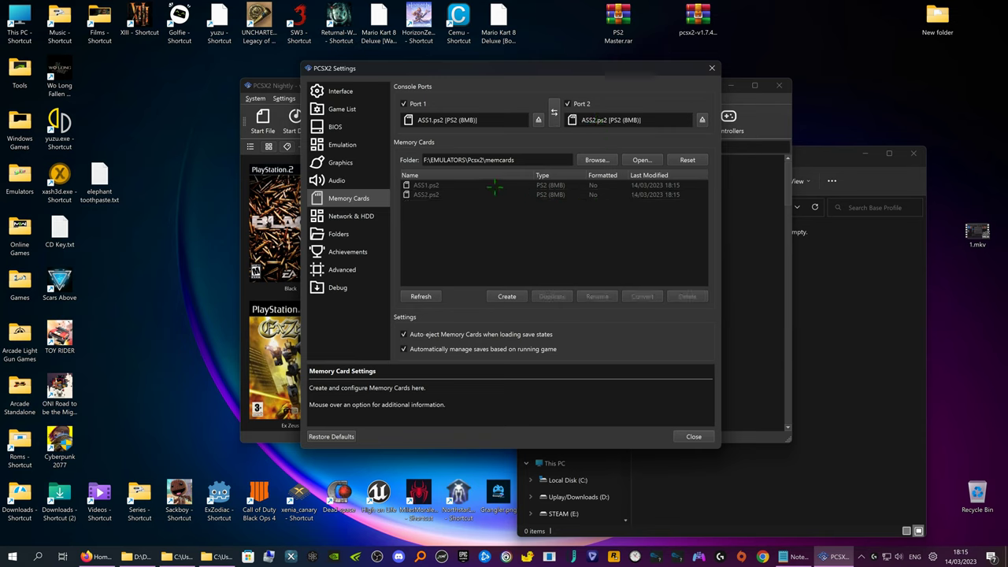
{"action": "left_click", "coordinate": [692, 436]}
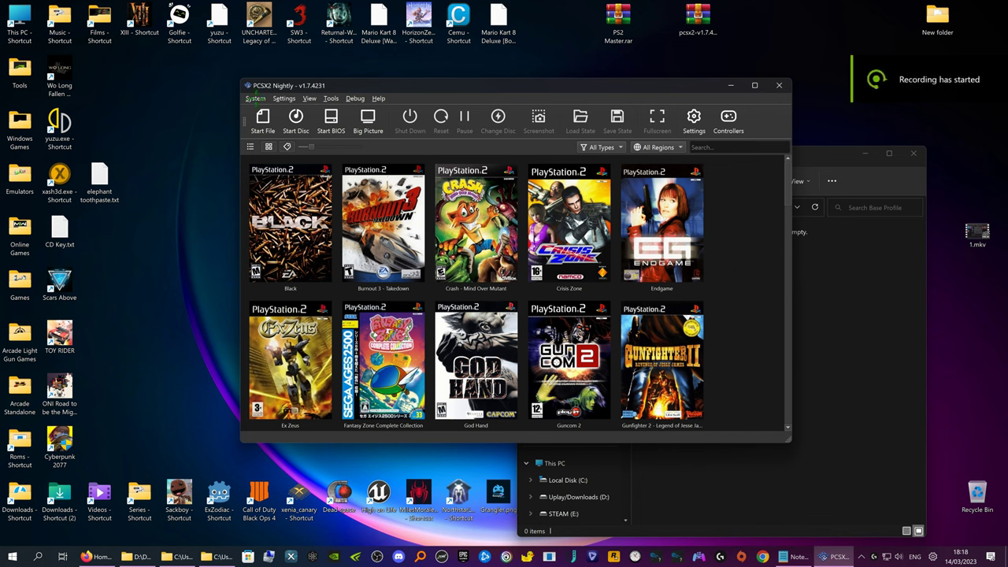
Boot the PS2 BIOS and complete its initial setup with English, the Afghanistan time zone and Standard (Winter Time).
{"action": "left_click", "coordinate": [255, 98]}
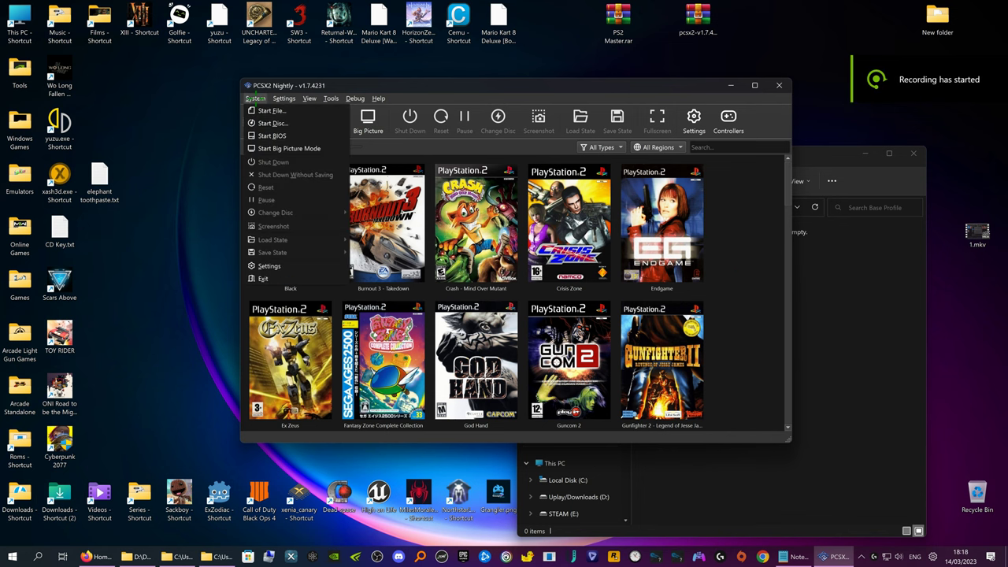
{"action": "left_click", "coordinate": [268, 135]}
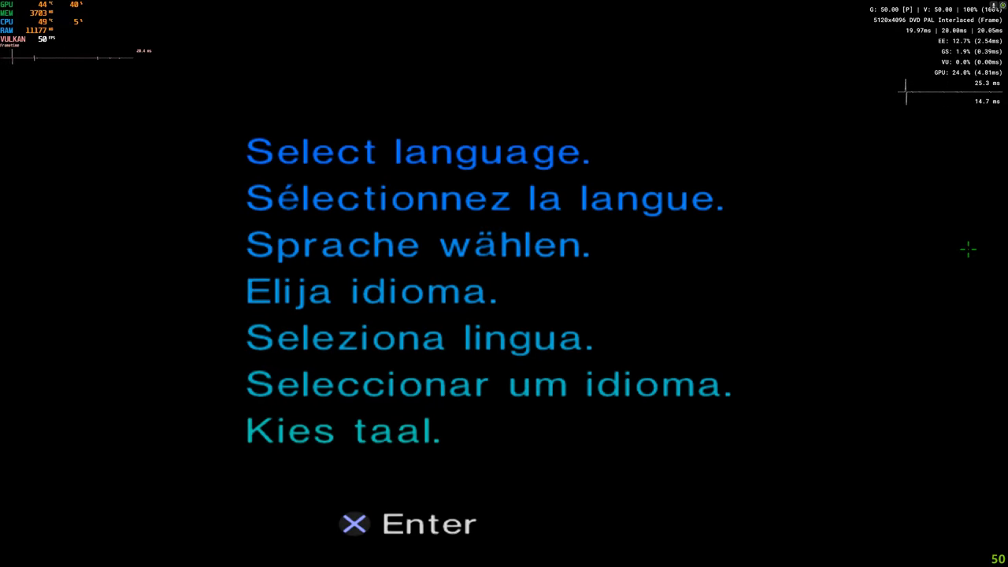
{"action": "key", "text": "Return"}
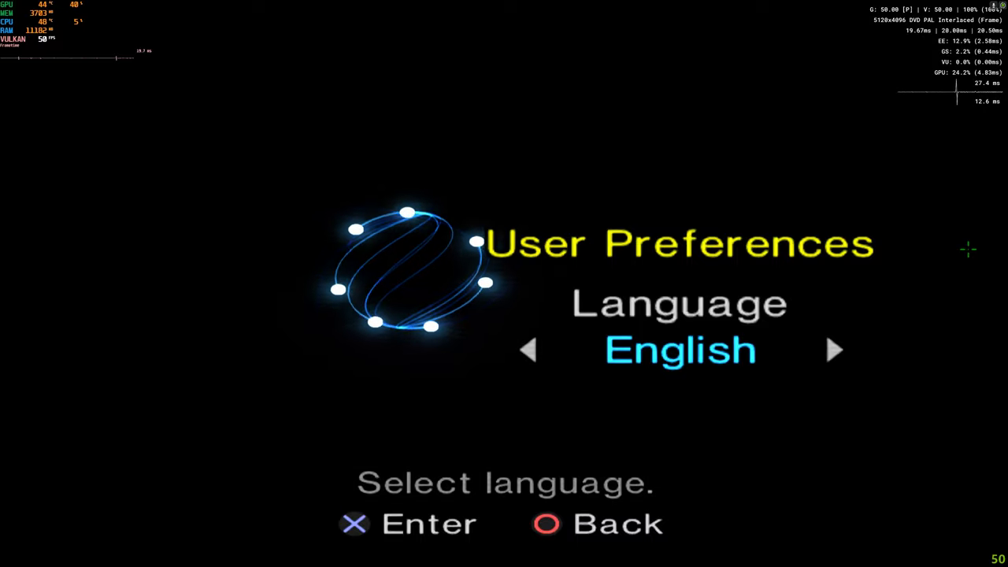
{"action": "key", "text": "Return"}
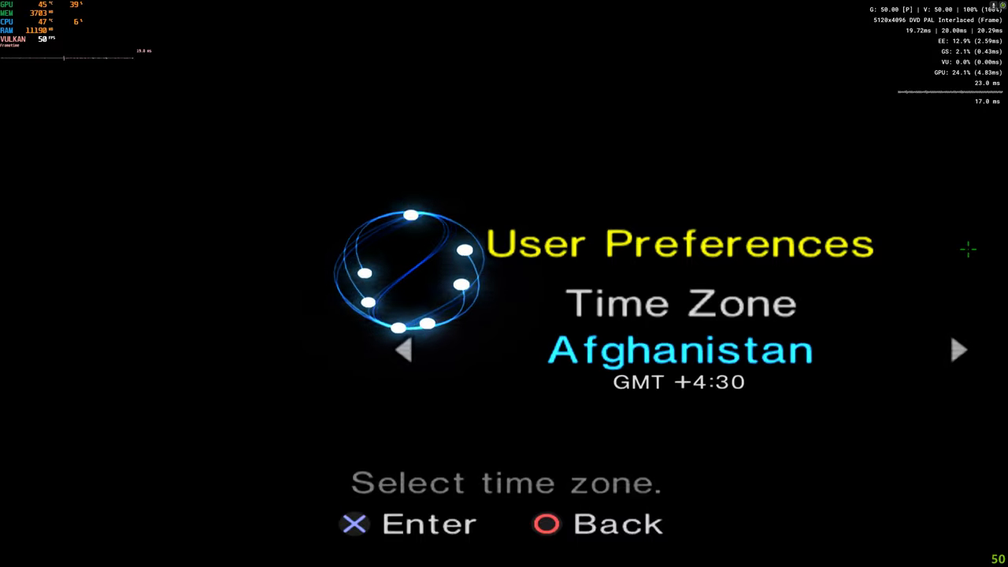
{"action": "key", "text": "Return"}
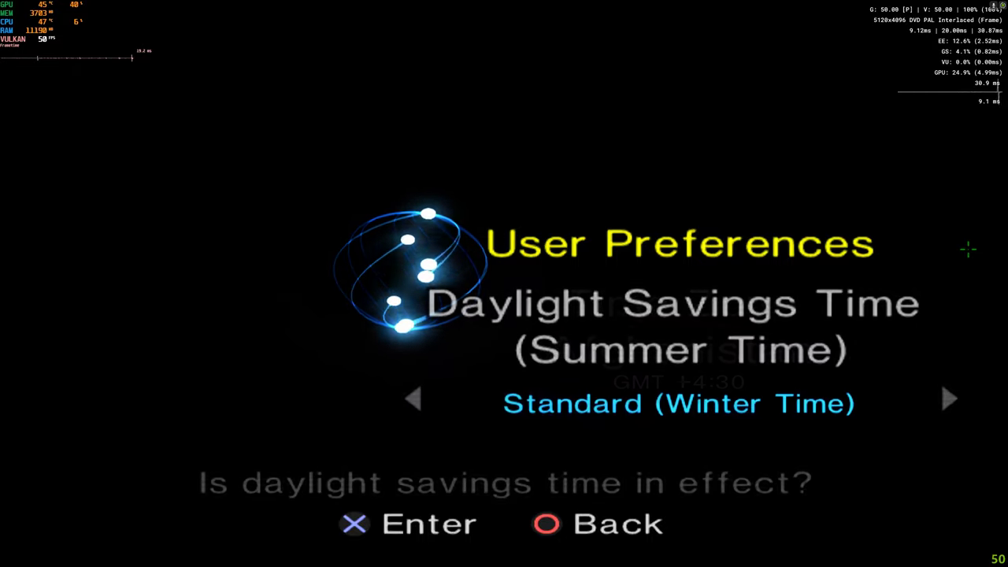
{"action": "key", "text": "Return"}
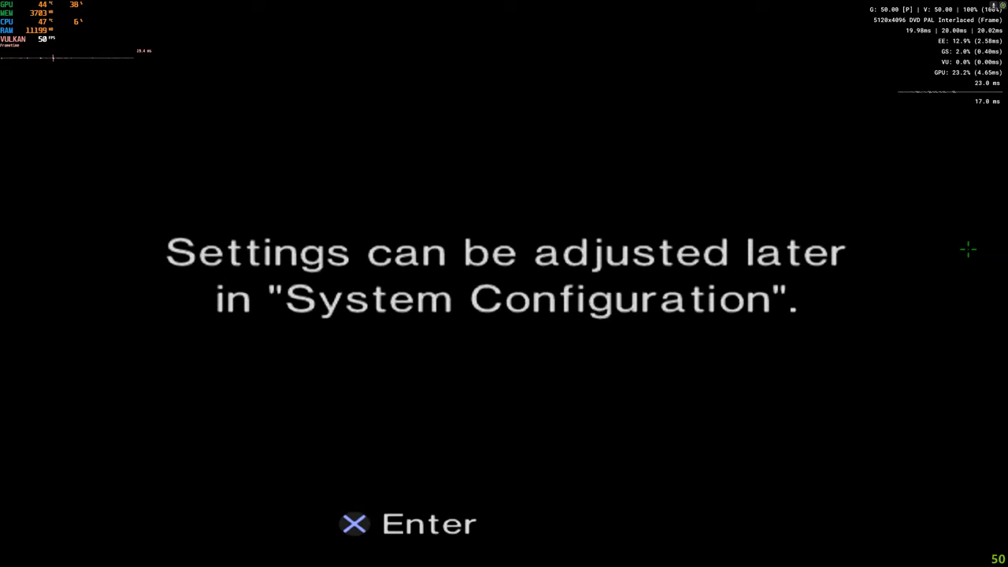
{"action": "key", "text": "Return"}
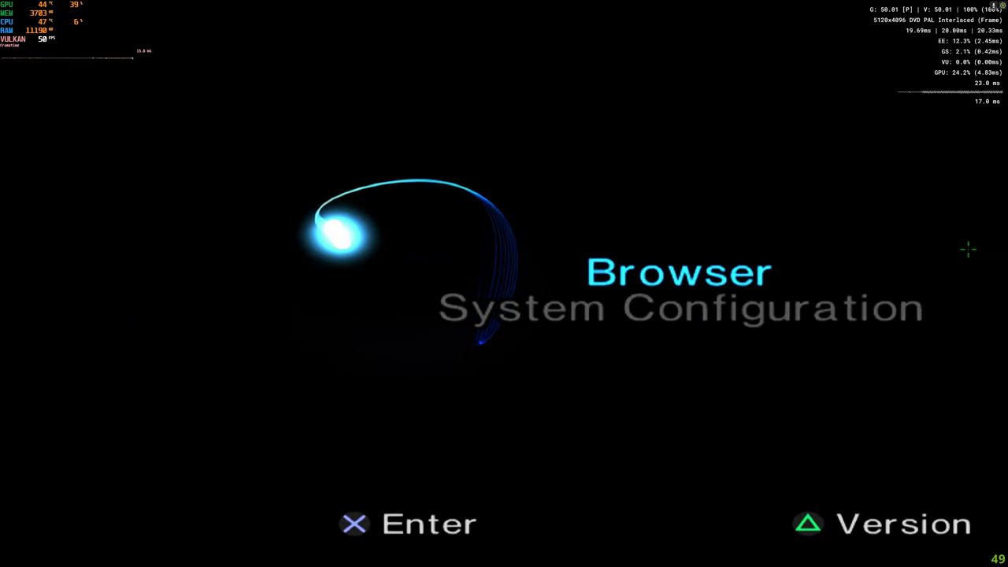
Look through the System Configuration options of the BIOS and return to its main menu.
{"action": "key", "text": "Down"}
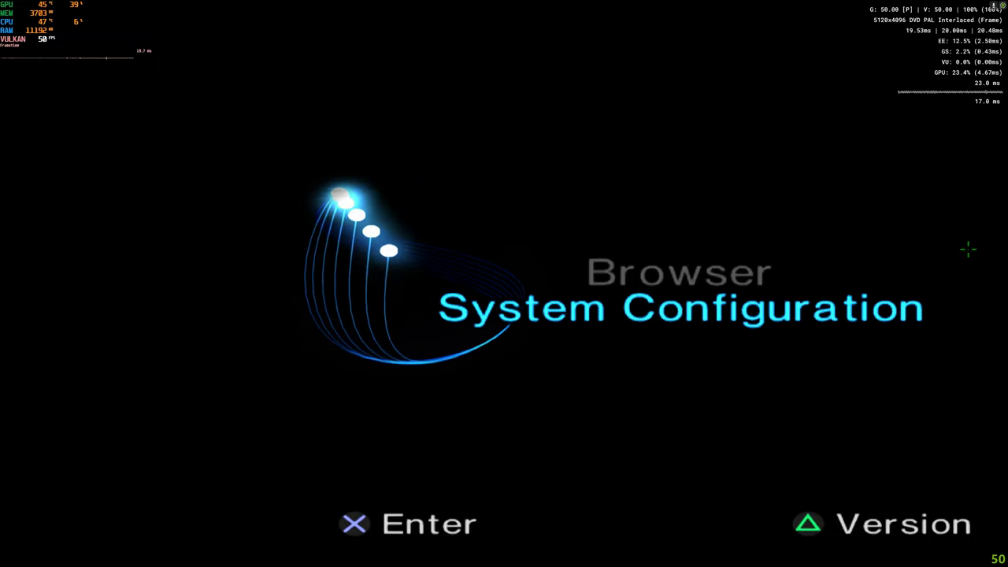
{"action": "key", "text": "Return"}
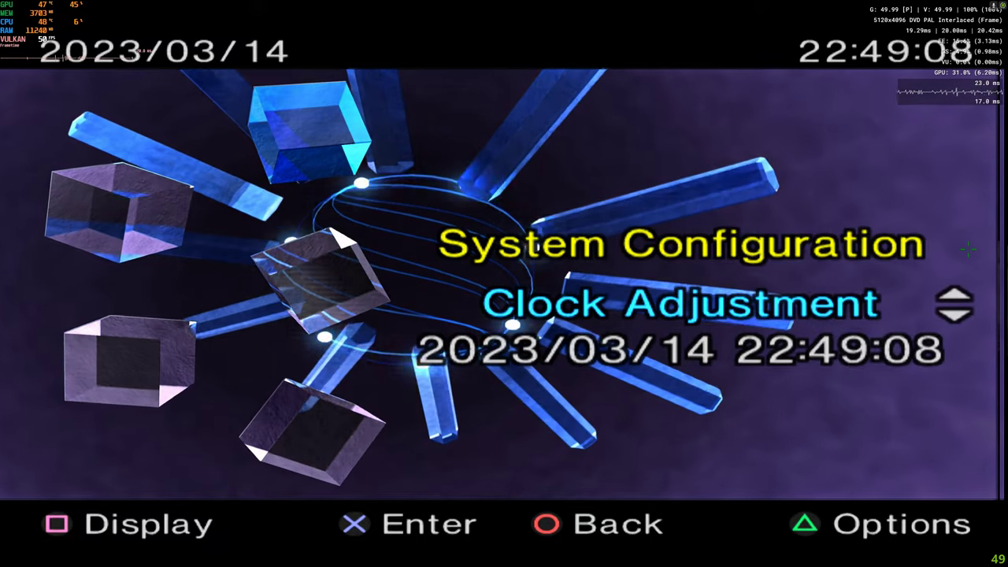
{"action": "key", "text": "Down"}
{"action": "key", "text": "Down"}
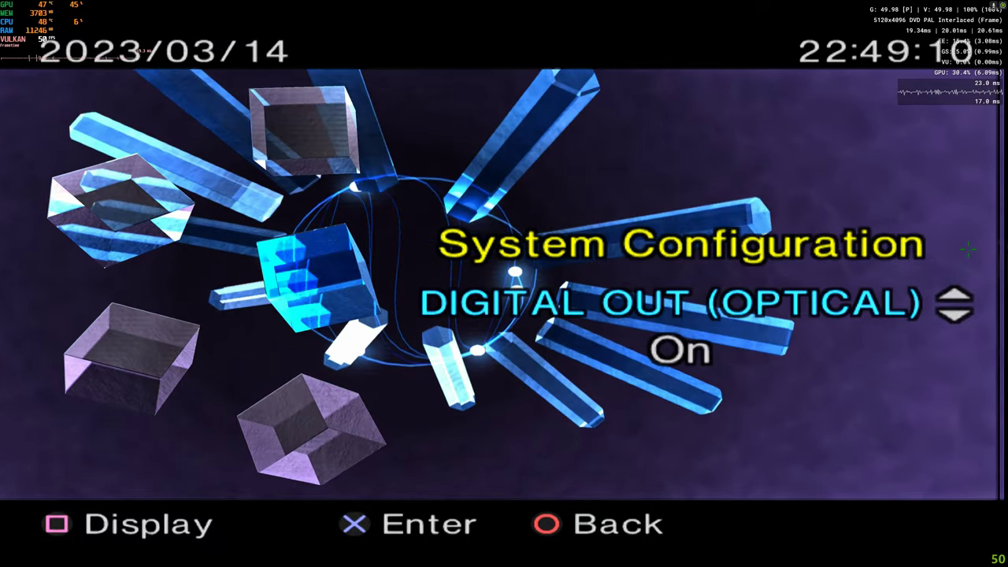
{"action": "key", "text": "Down"}
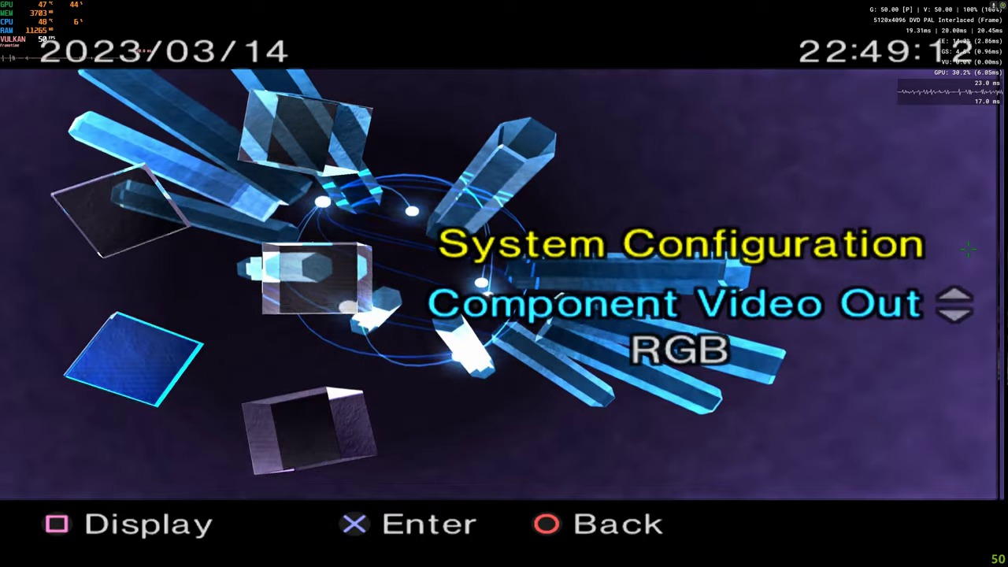
{"action": "key", "text": "Down"}
{"action": "key", "text": "Down"}
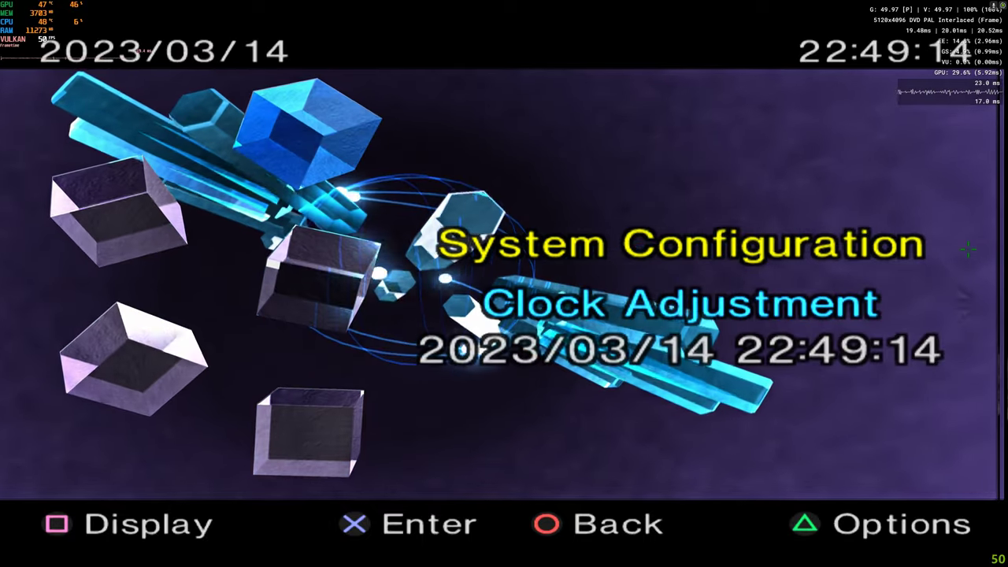
{"action": "key", "text": "Down"}
{"action": "key", "text": "l"}
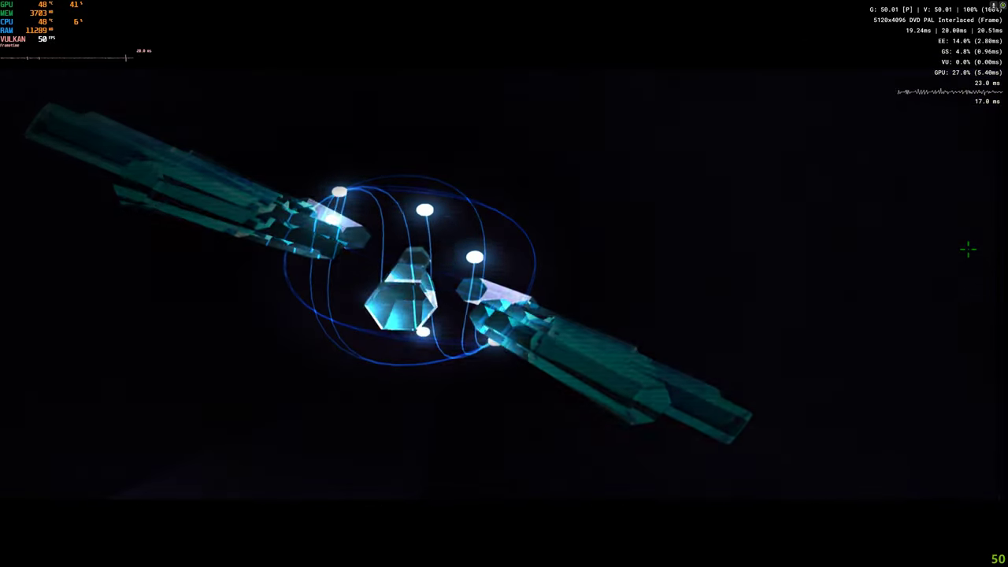
Format Memory Card (PS2)/1 in the BIOS Browser and return to the card overview.
{"action": "key", "text": "Up"}
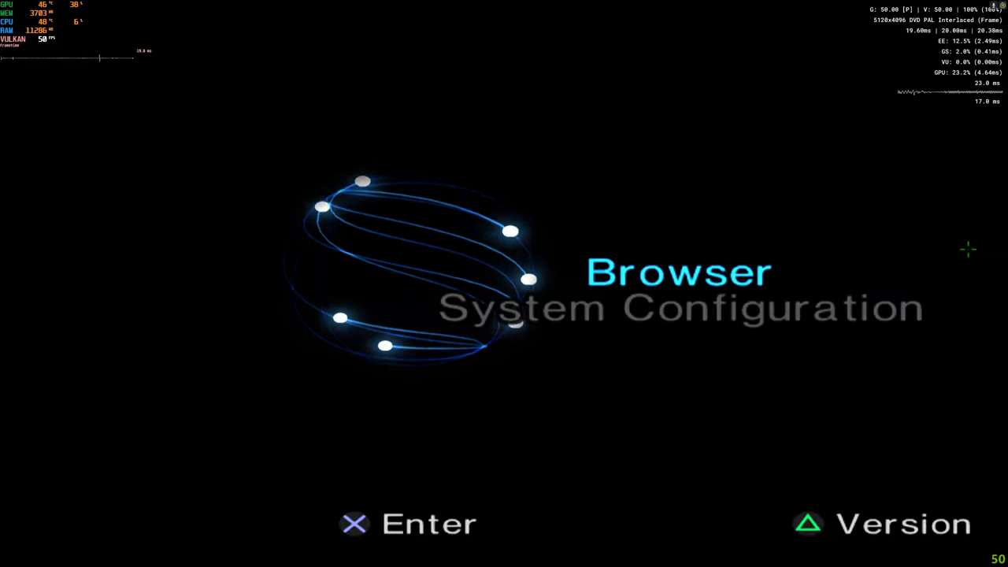
{"action": "key", "text": "k"}
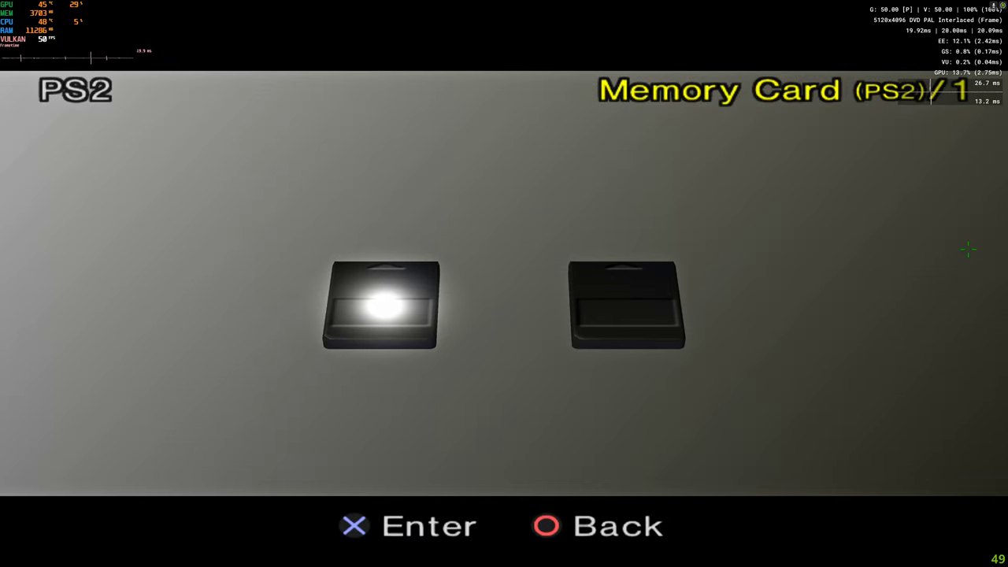
{"action": "key", "text": "k"}
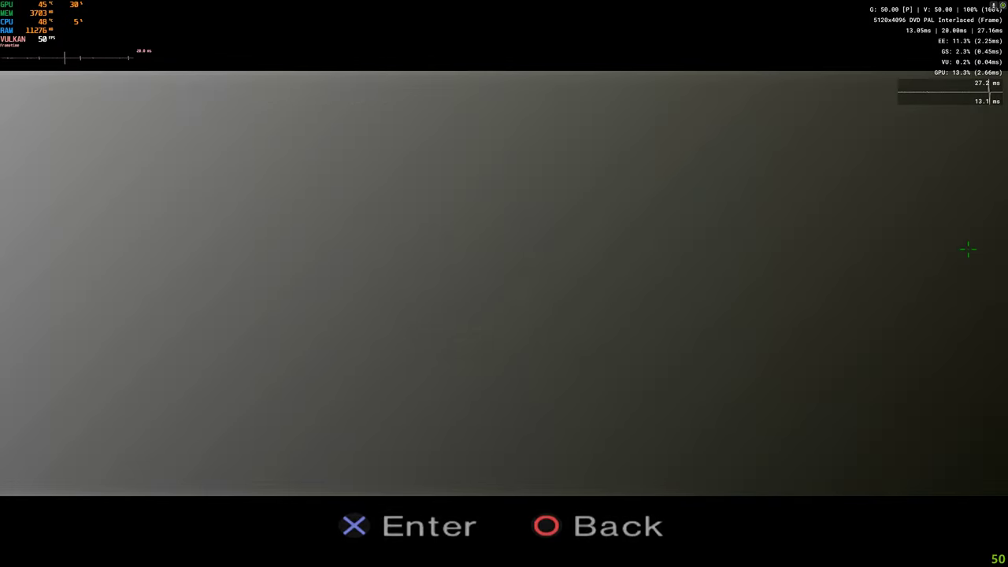
{"action": "key", "text": "a"}
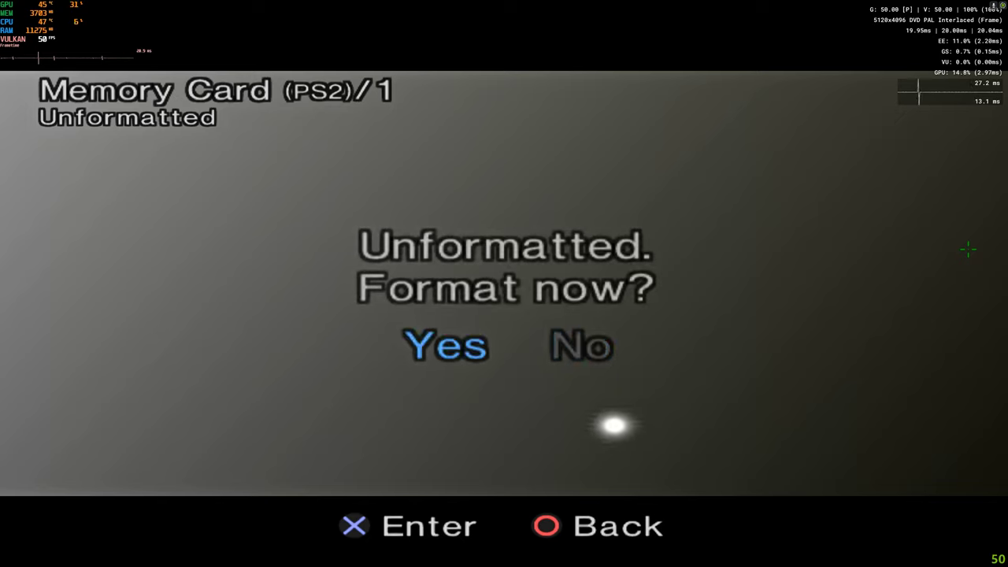
{"action": "key", "text": "k"}
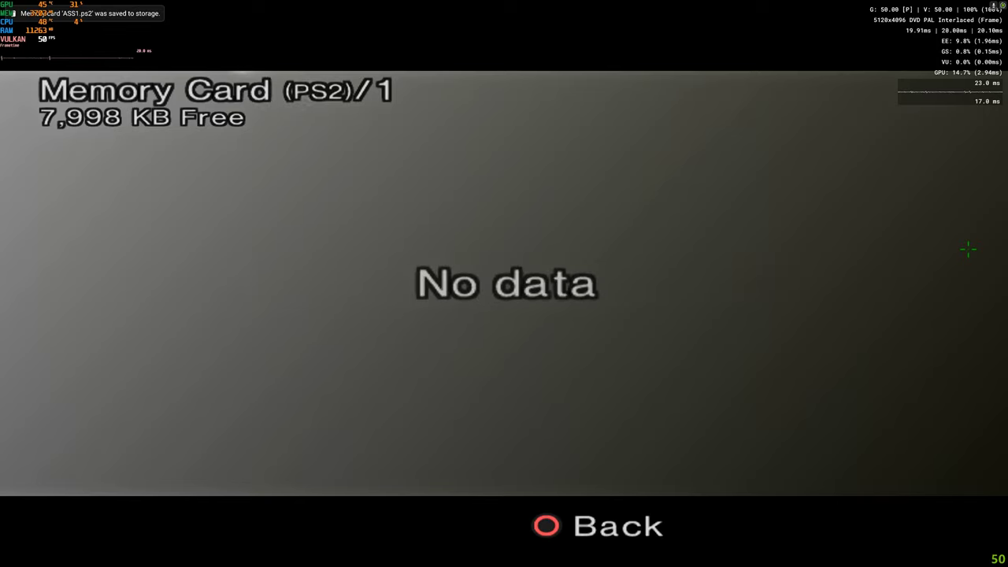
{"action": "key", "text": "l"}
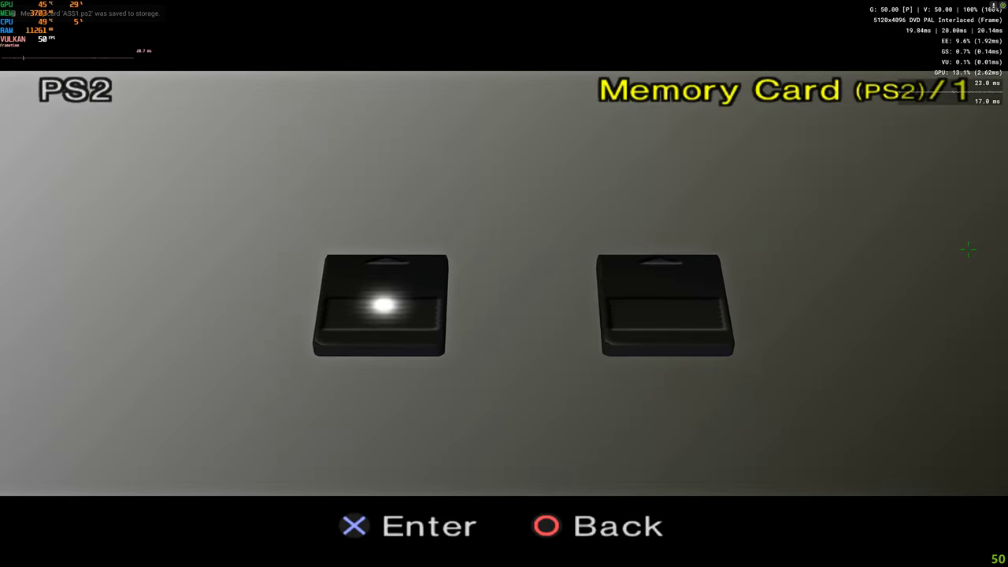
Format Memory Card (PS2)/2 and return to the BIOS main menu.
{"action": "key", "text": "Right"}
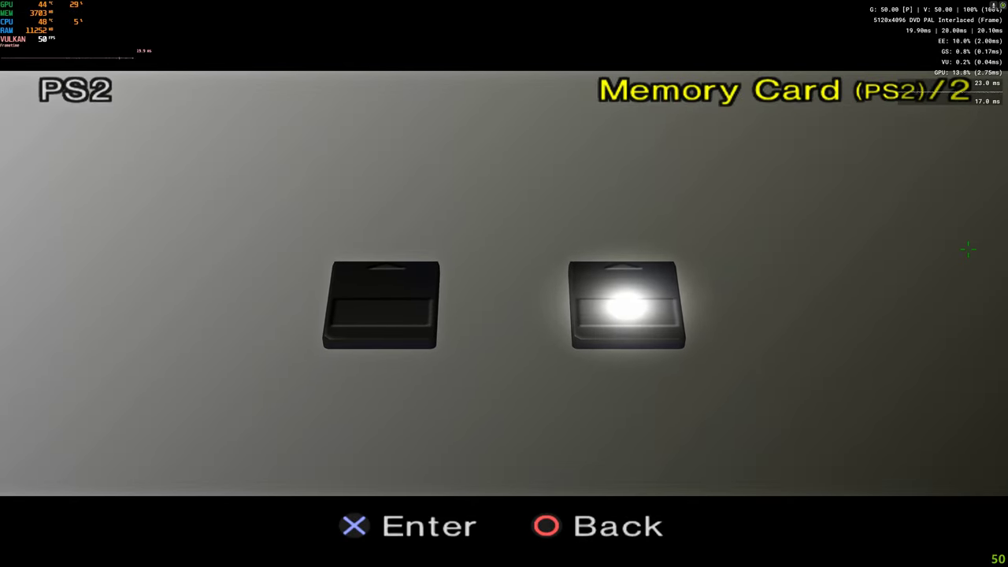
{"action": "key", "text": "k"}
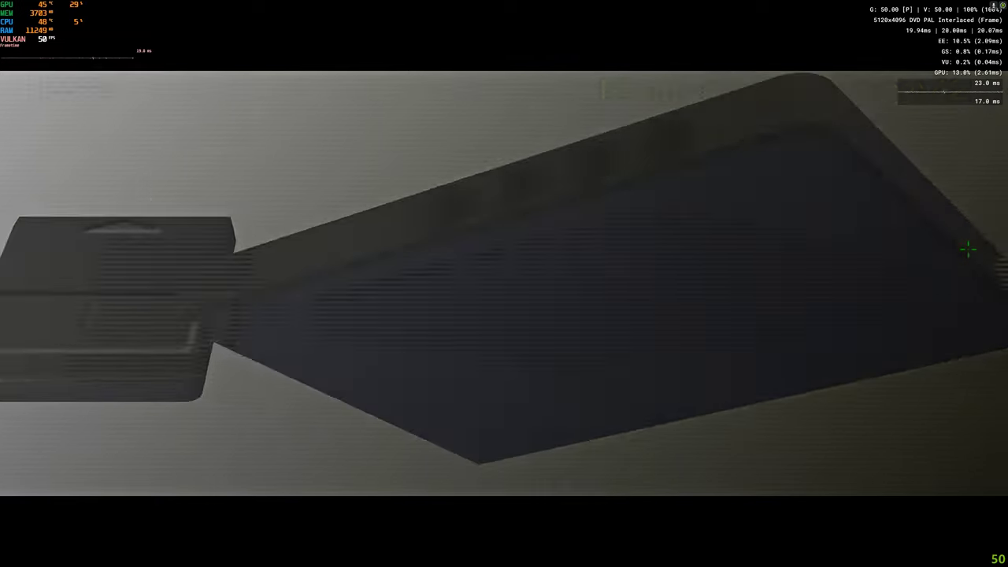
{"action": "key", "text": "Left"}
{"action": "key", "text": "k"}
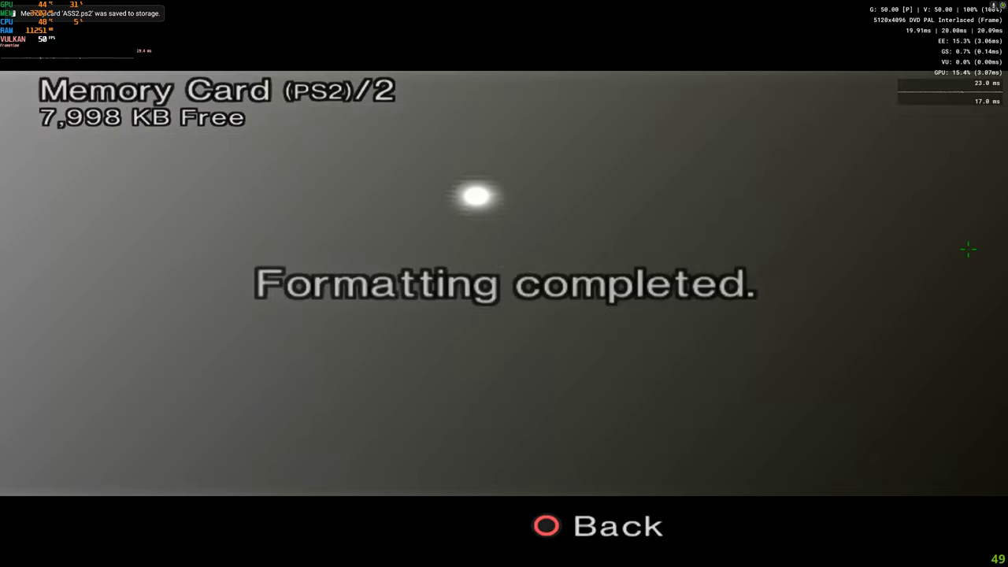
{"action": "key", "text": "l"}
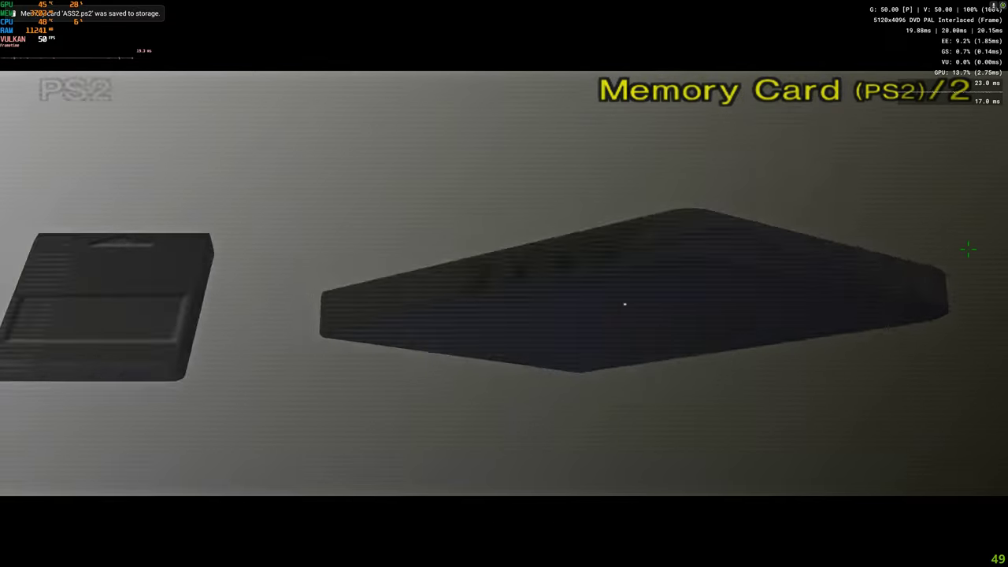
{"action": "key", "text": "l"}
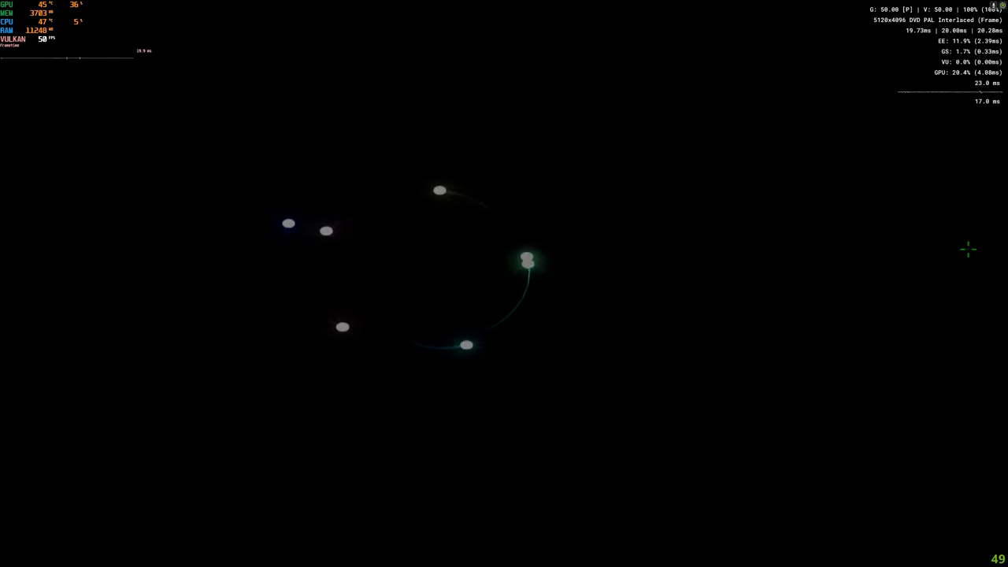
Close the running BIOS session and return to the game list.
{"action": "key", "text": "Escape"}
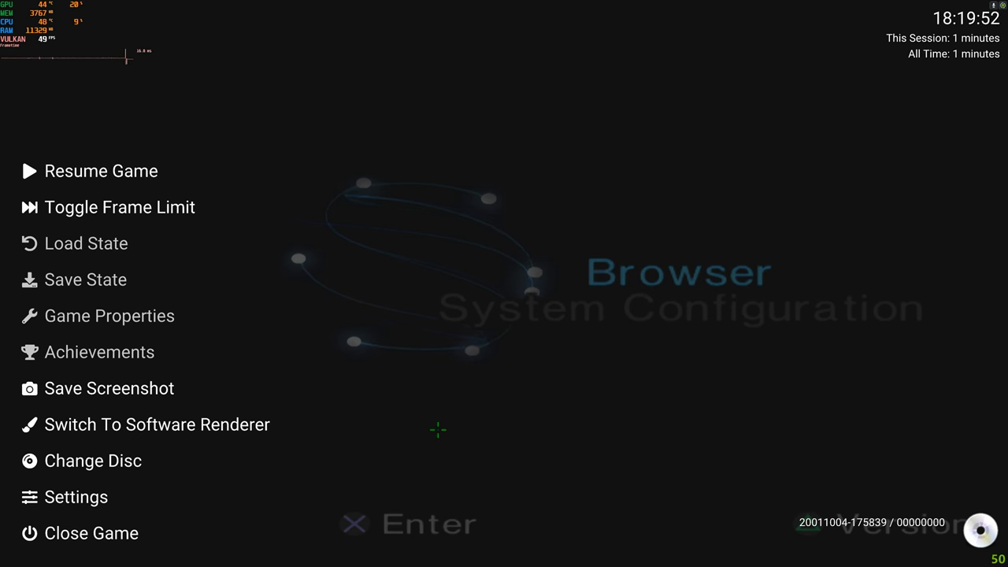
{"action": "key", "text": "Down"}
{"action": "key", "text": "Down"}
{"action": "key", "text": "Return"}
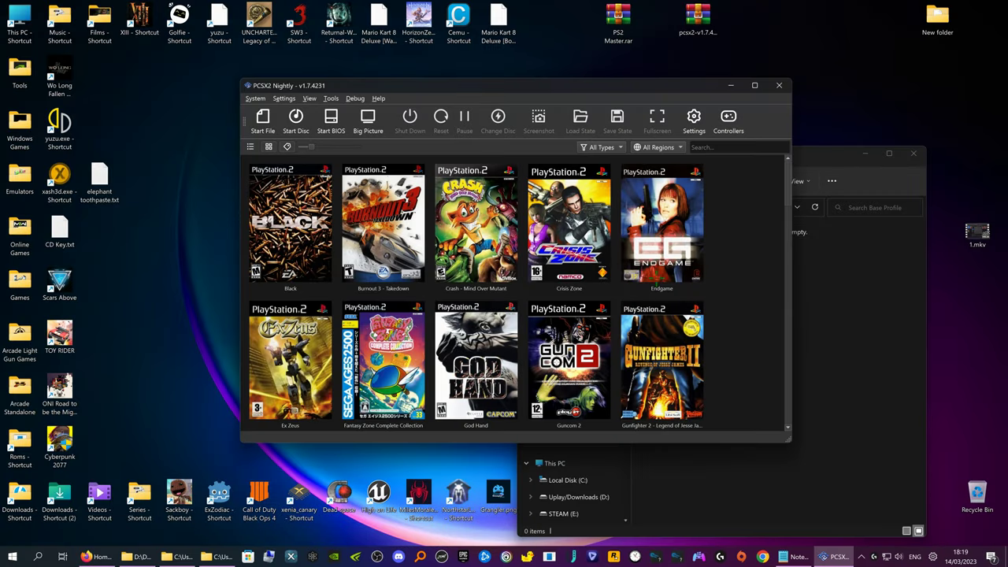
Check the memory card list in the settings, close it and restart PCSX2 from its desktop shortcut.
{"action": "left_click", "coordinate": [694, 119]}
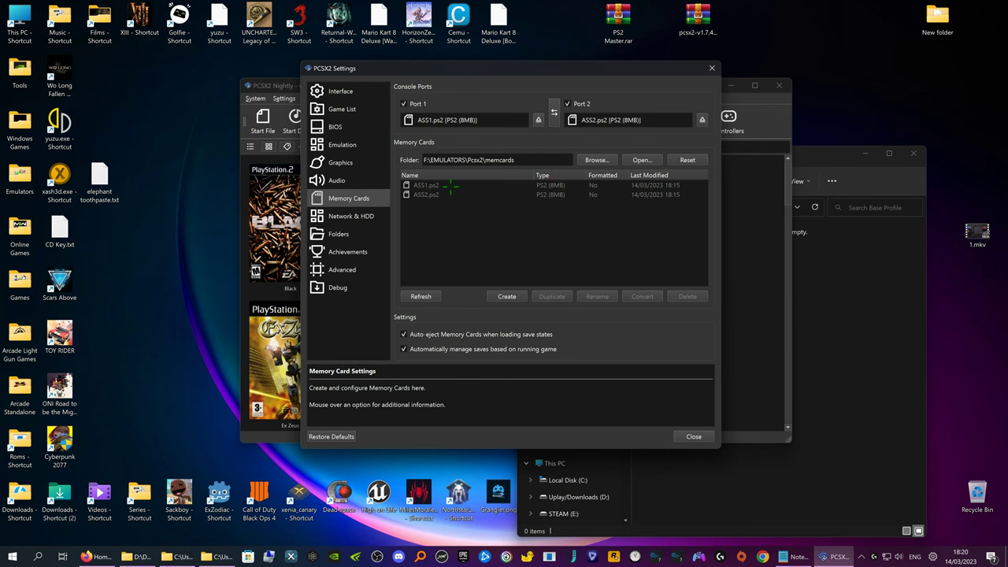
{"action": "left_click", "coordinate": [694, 436]}
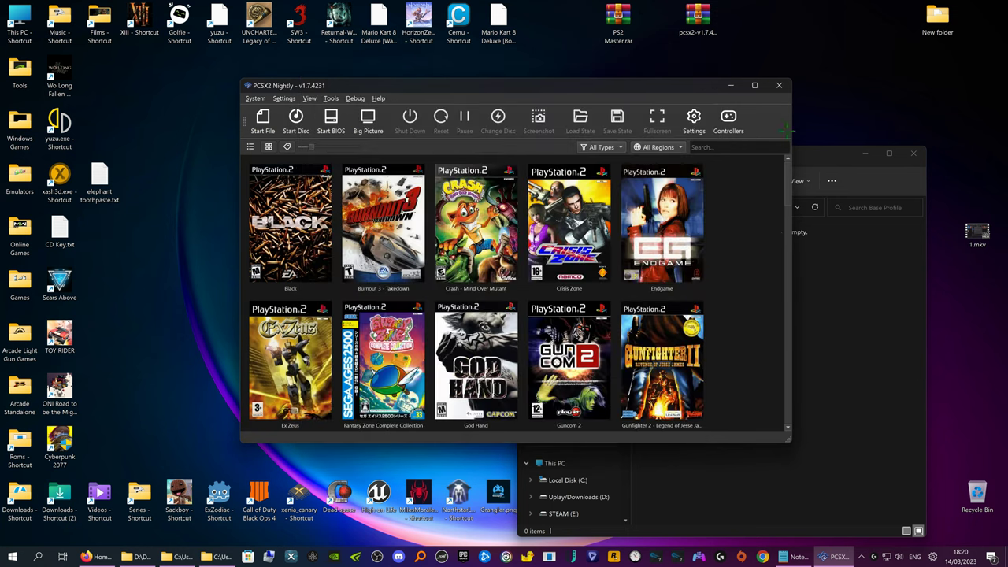
{"action": "left_click", "coordinate": [779, 85]}
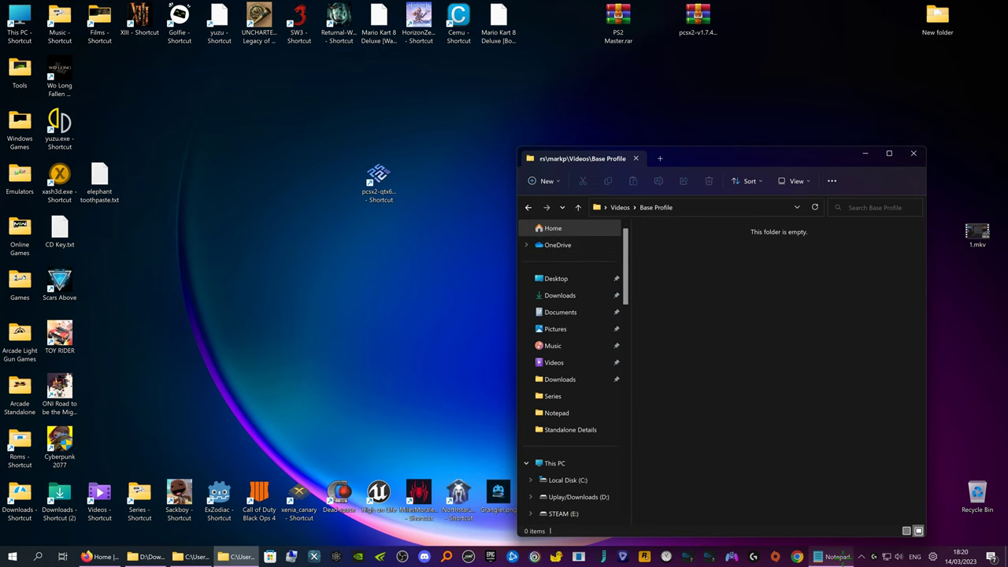
{"action": "left_click", "coordinate": [382, 179]}
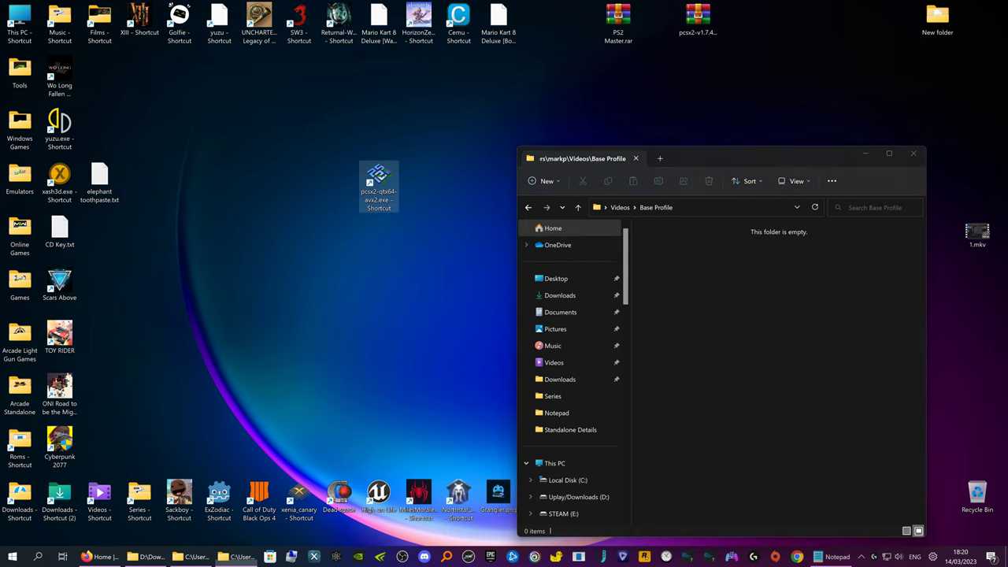
{"action": "double_click", "coordinate": [384, 180]}
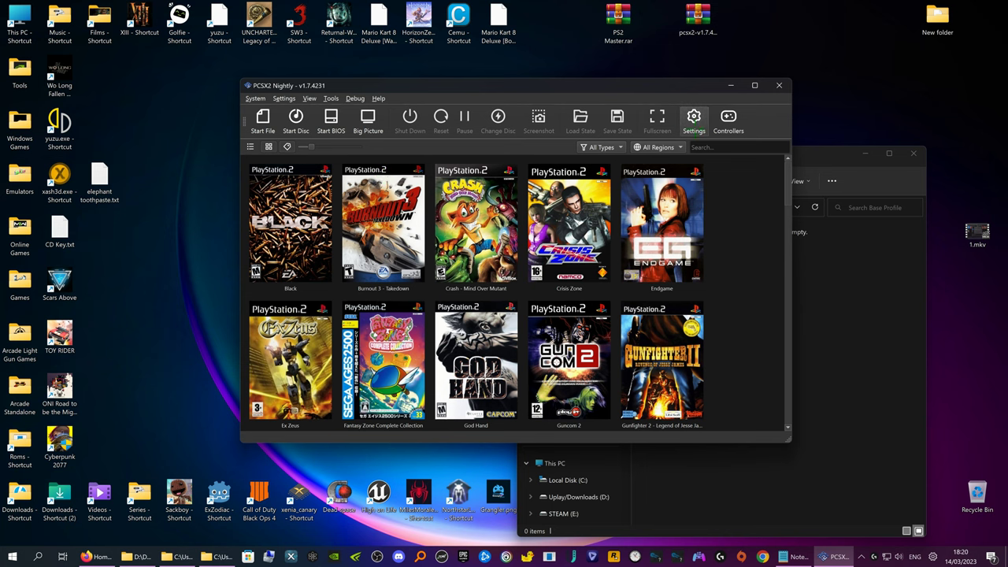
Check the Formatted status of ASS1.ps2 and ASS2.ps2 in the memory card settings and close them.
{"action": "left_click", "coordinate": [696, 120]}
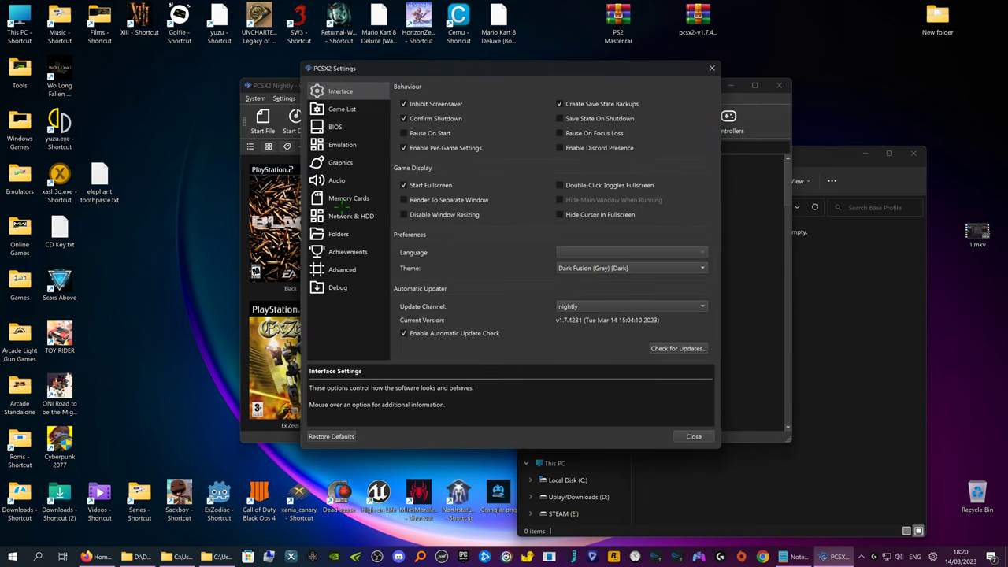
{"action": "left_click", "coordinate": [344, 199]}
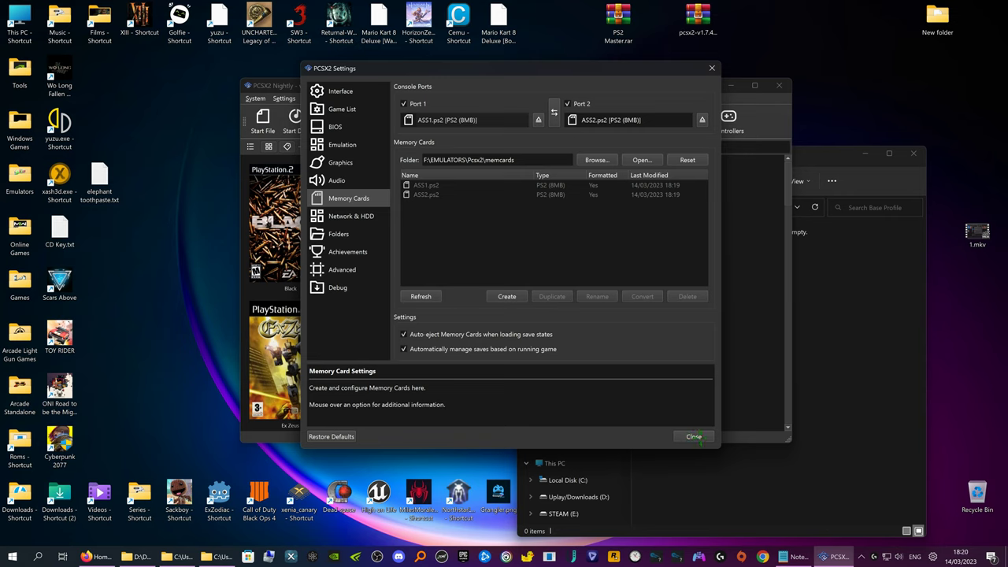
{"action": "left_click", "coordinate": [693, 436]}
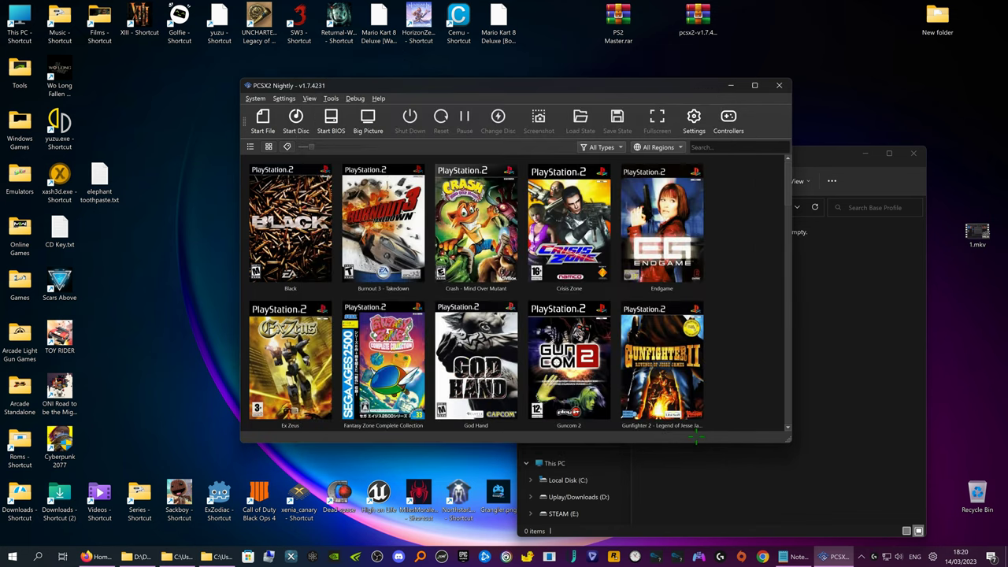